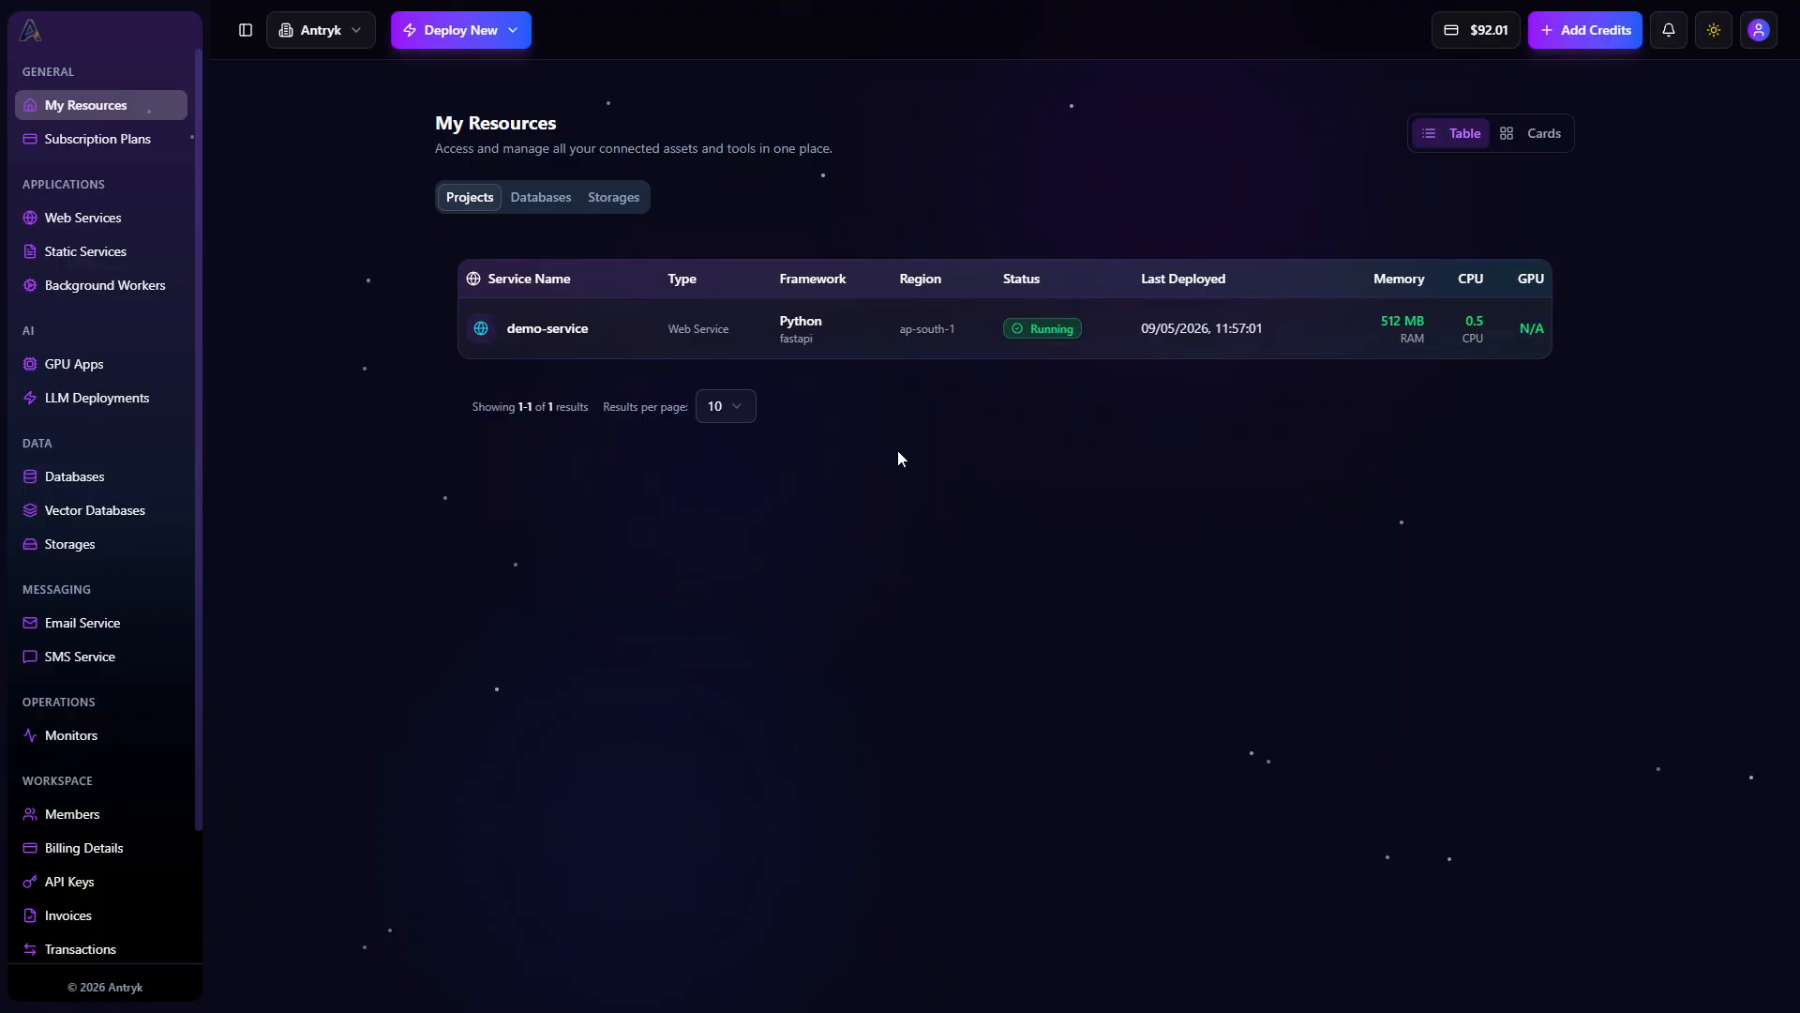
Start creating a new database and choose InfluxDB as the database engine
left_click(472, 30)
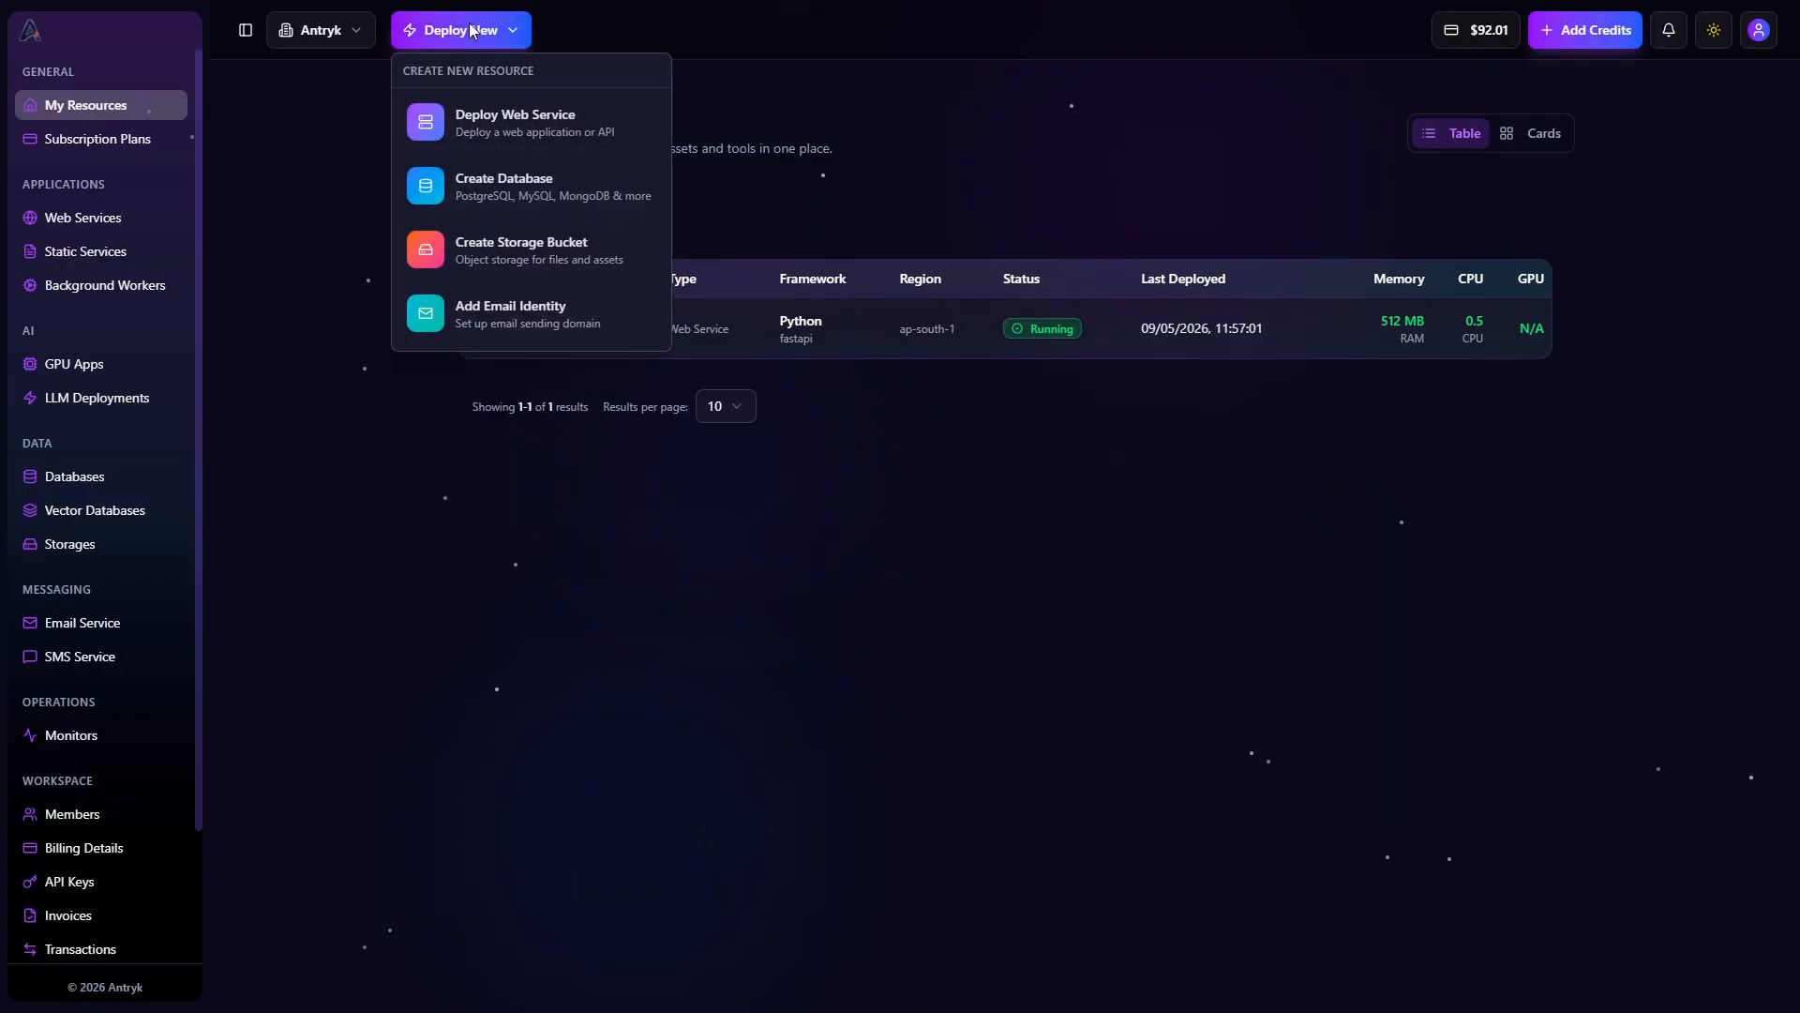
left_click(534, 200)
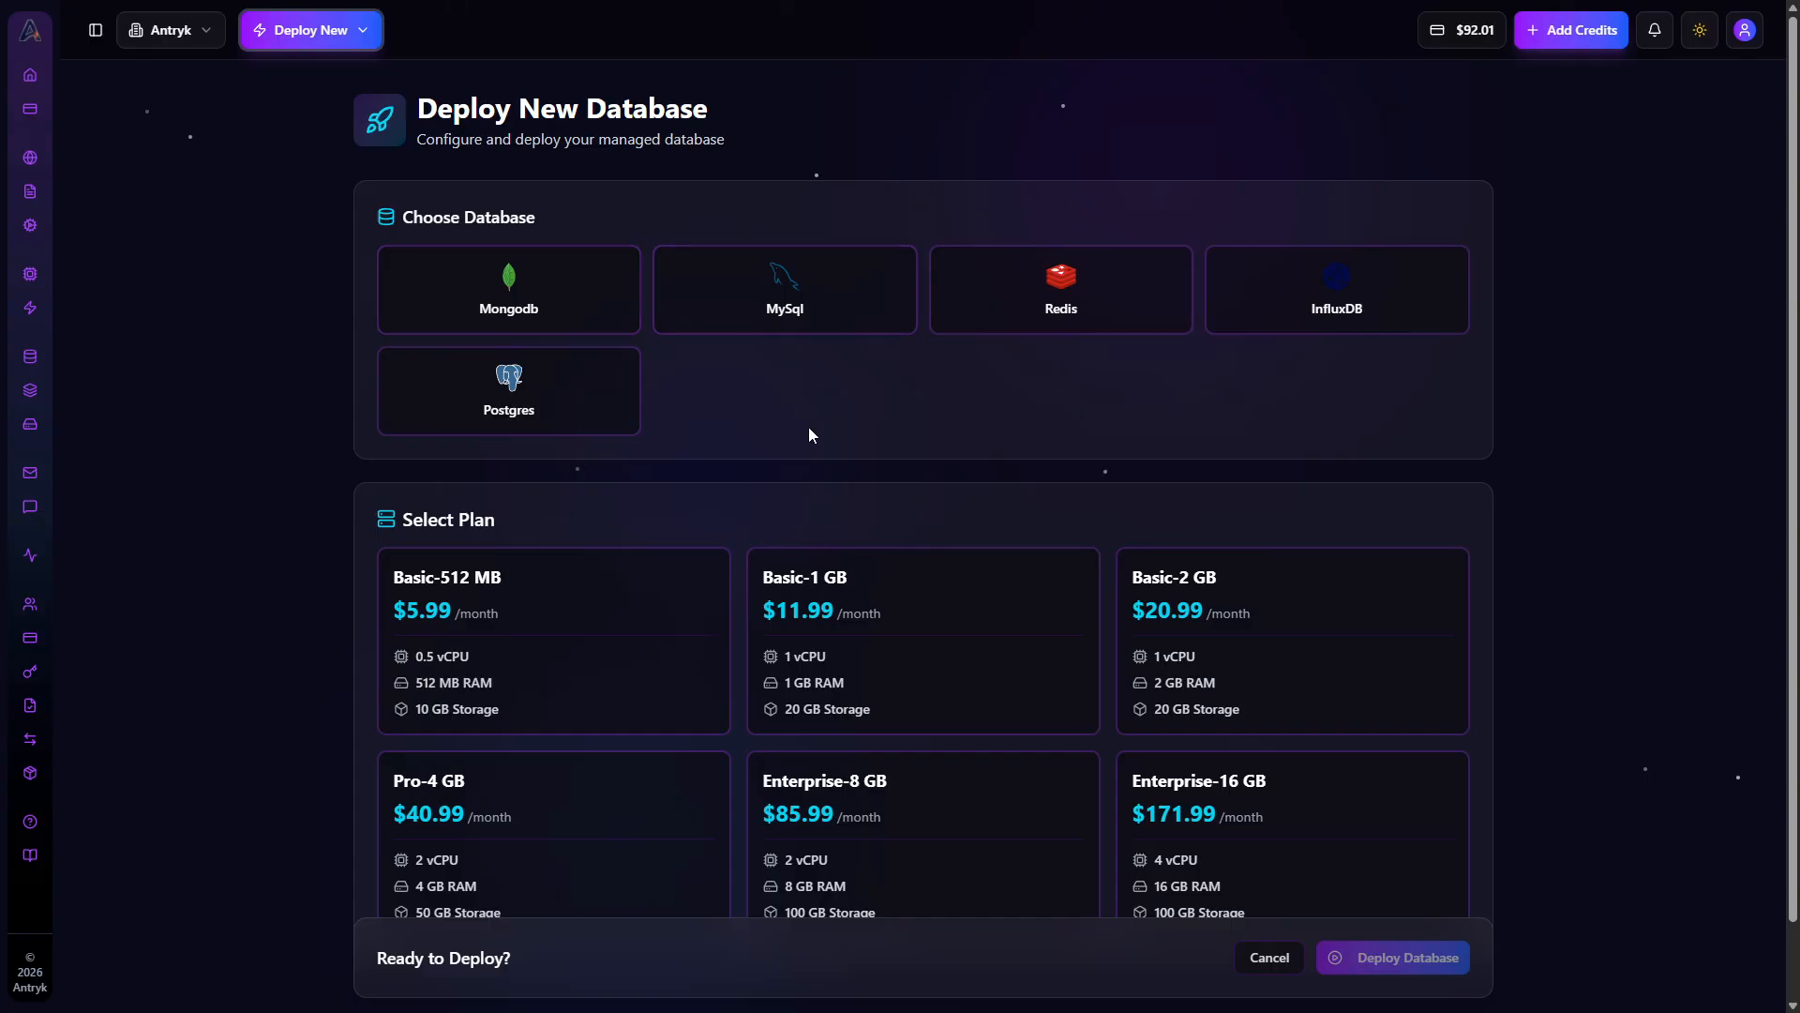
left_click(1346, 296)
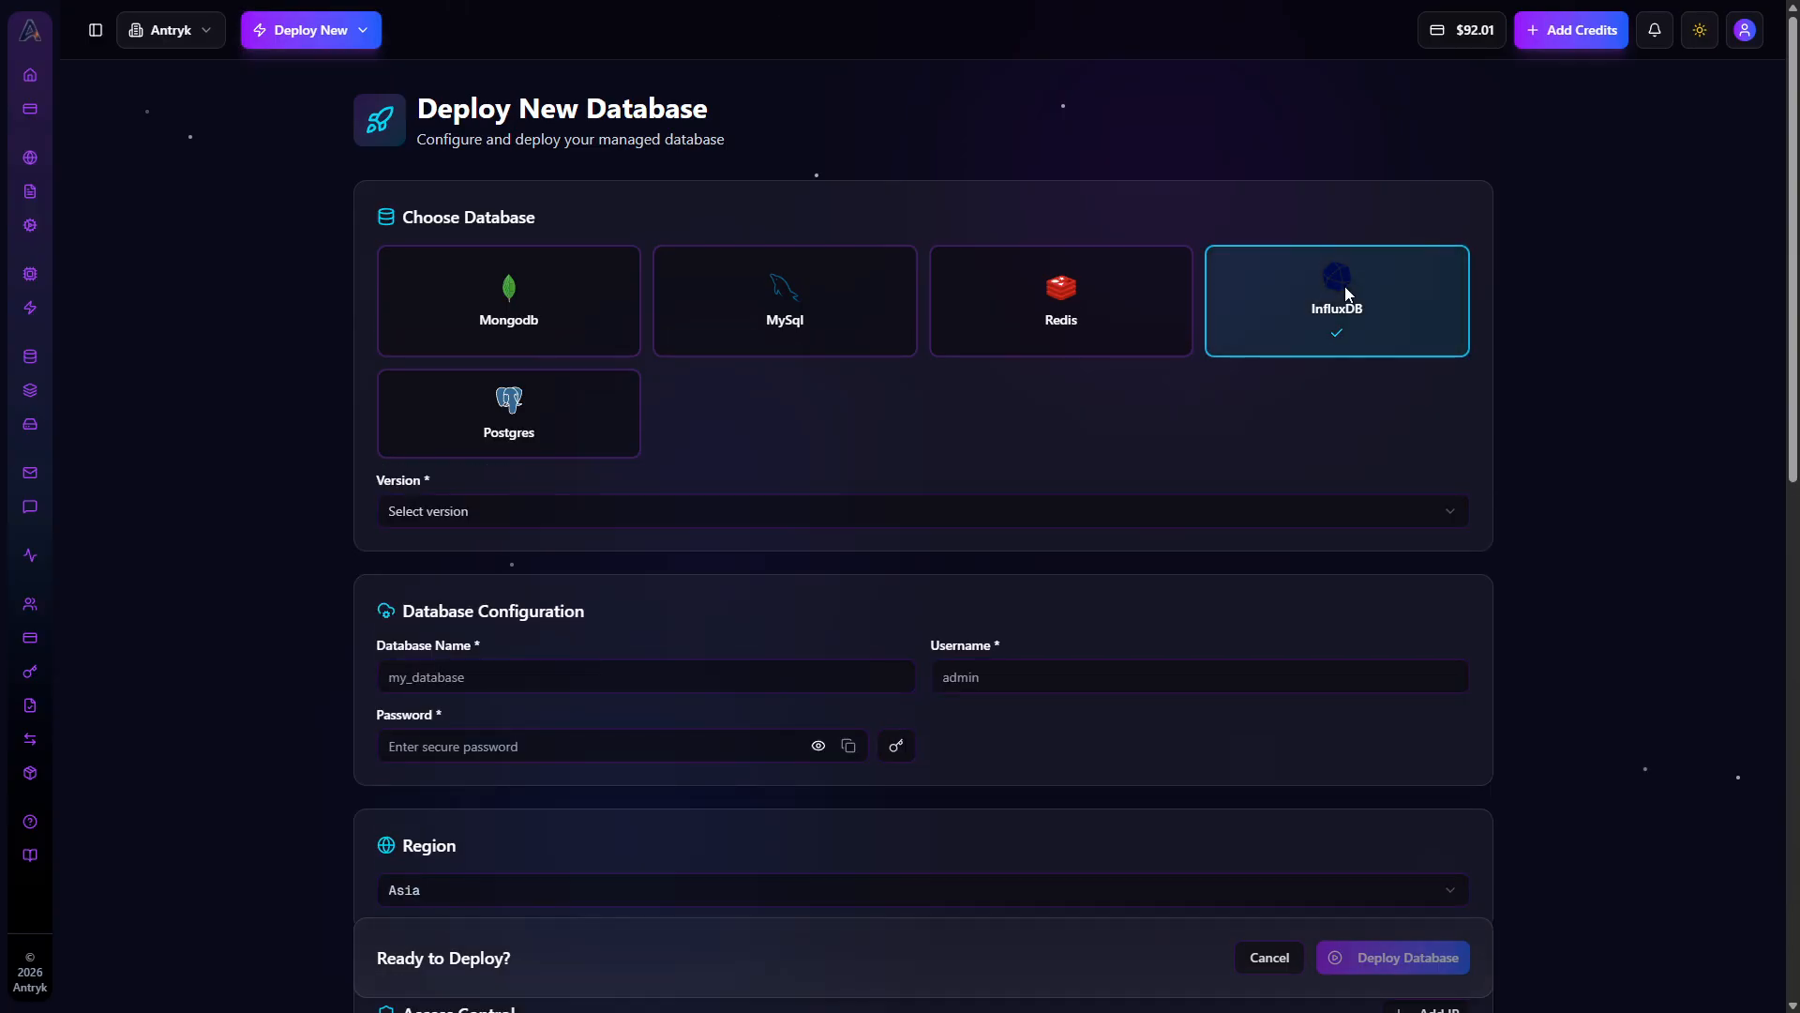
left_click(761, 520)
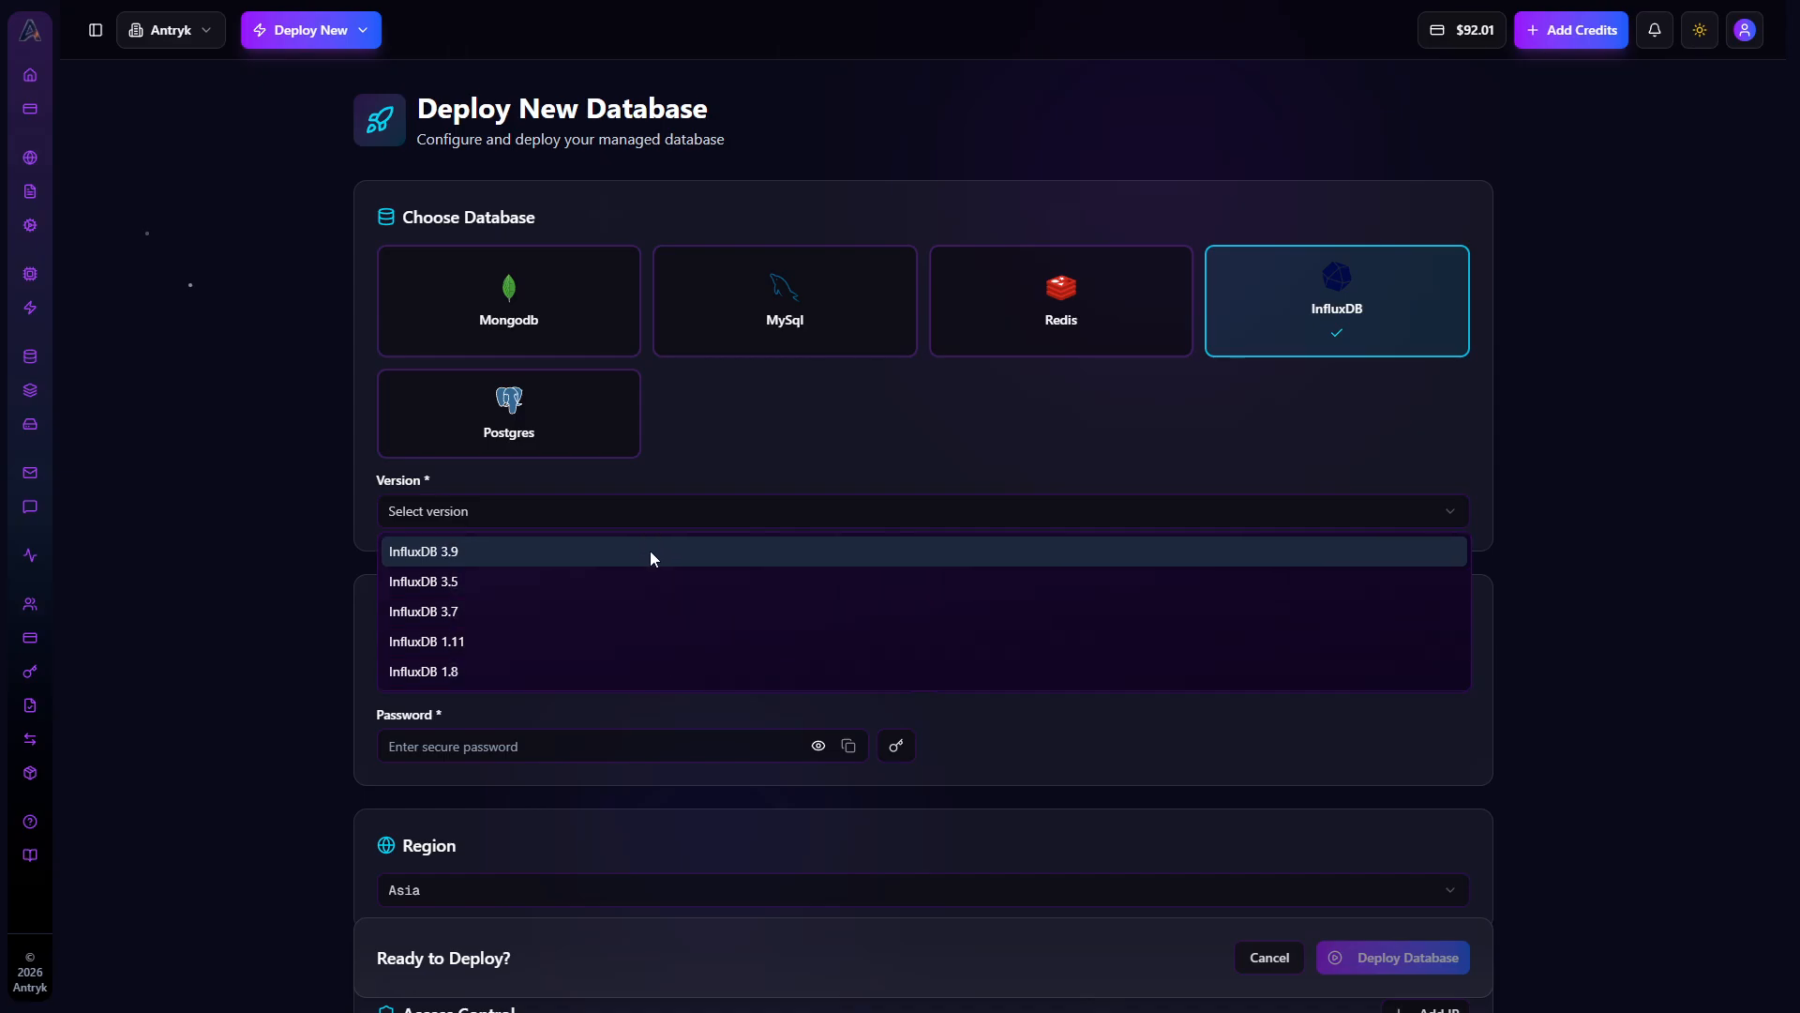
left_click(653, 524)
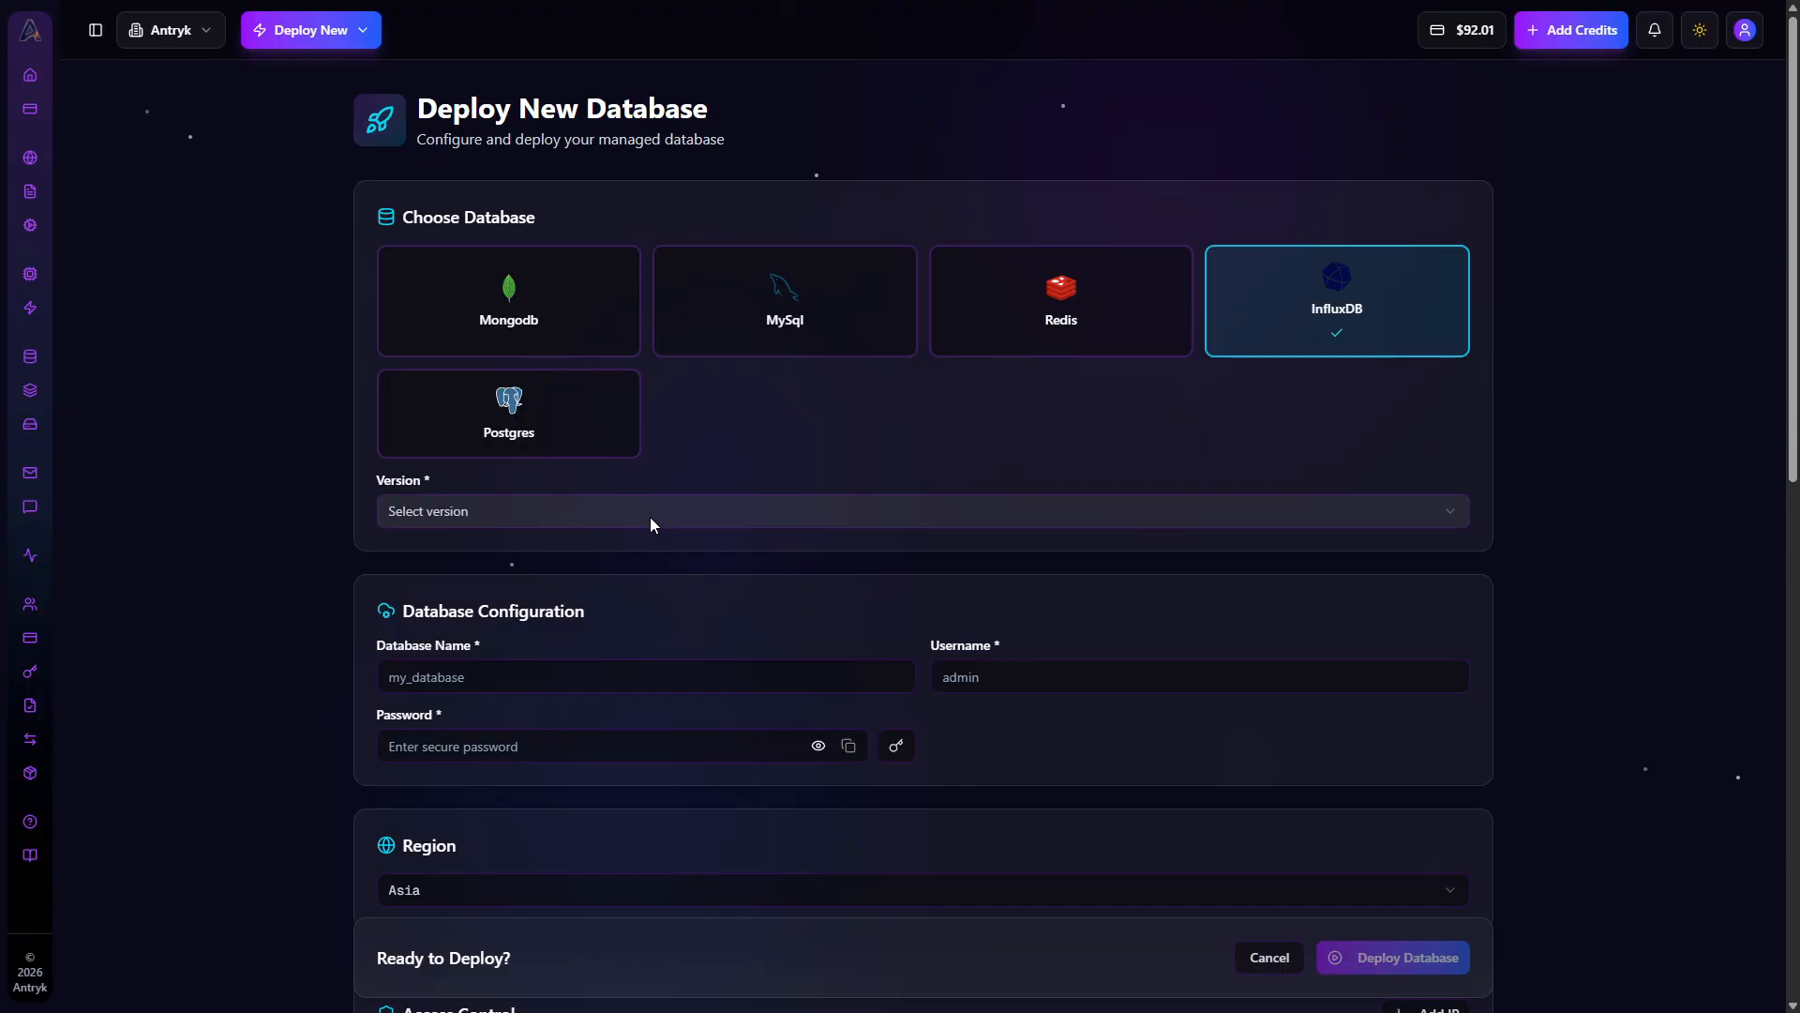
left_click(654, 524)
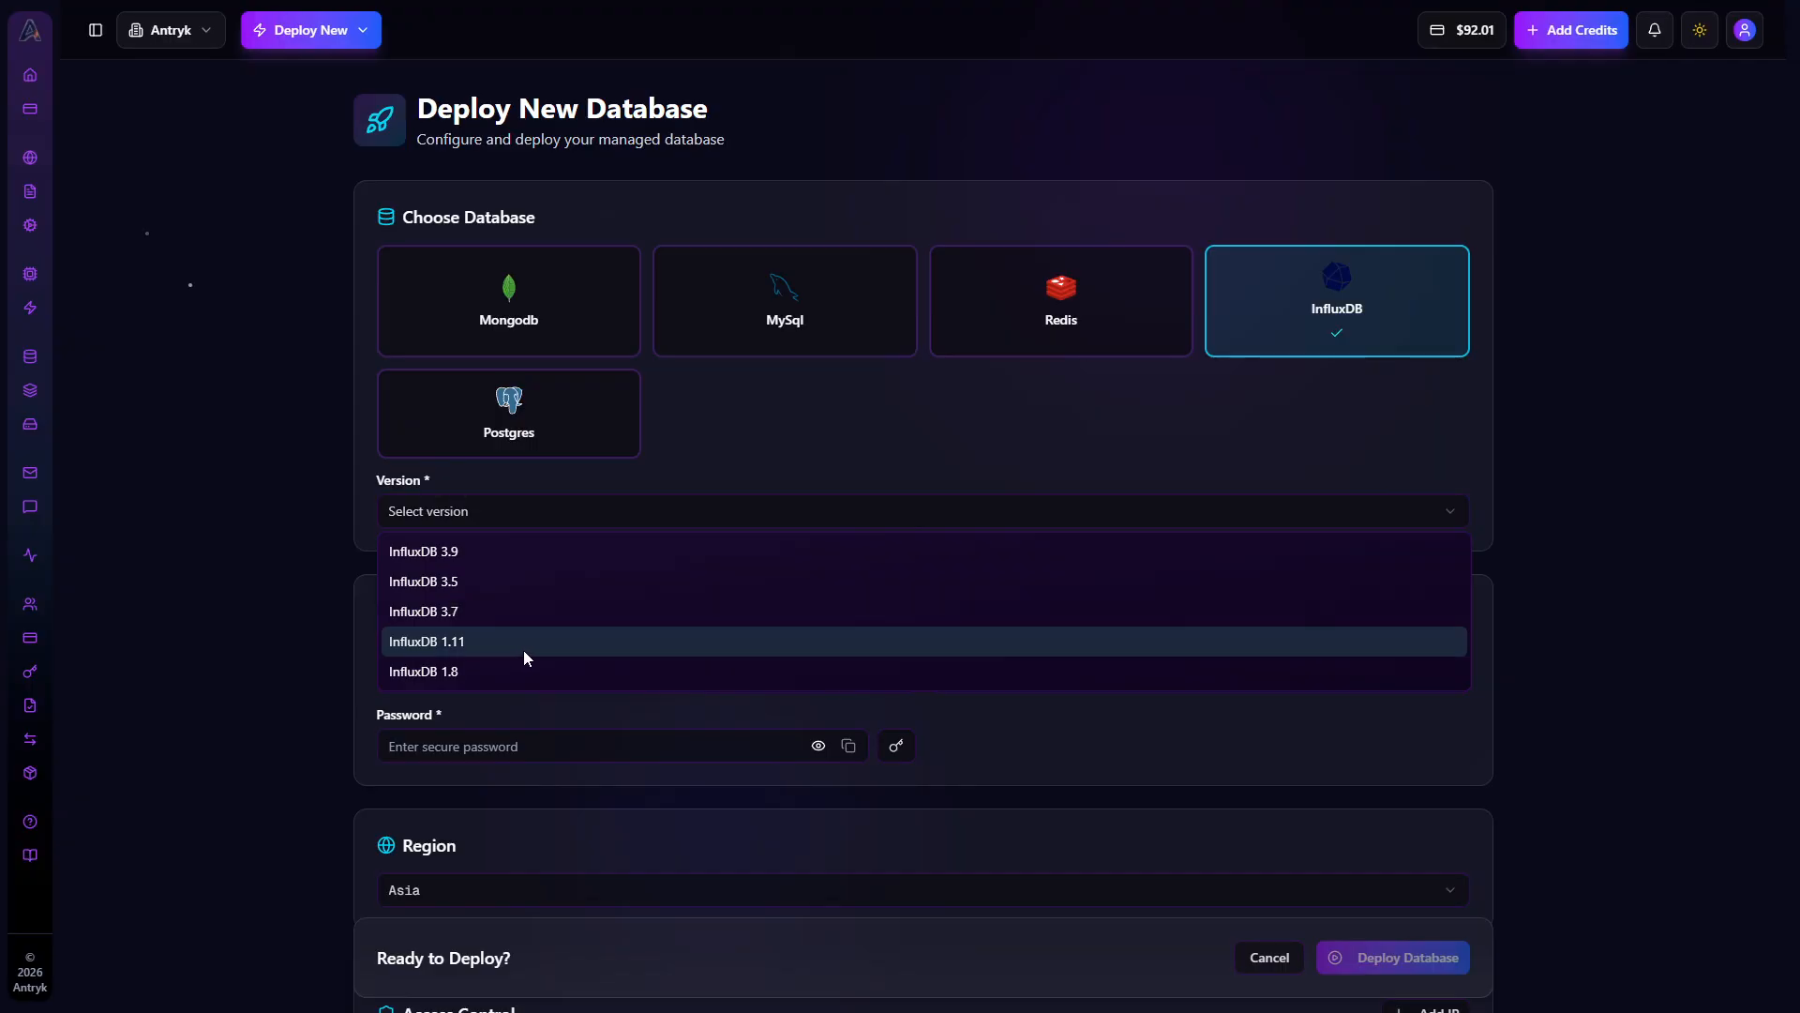
left_click(260, 591)
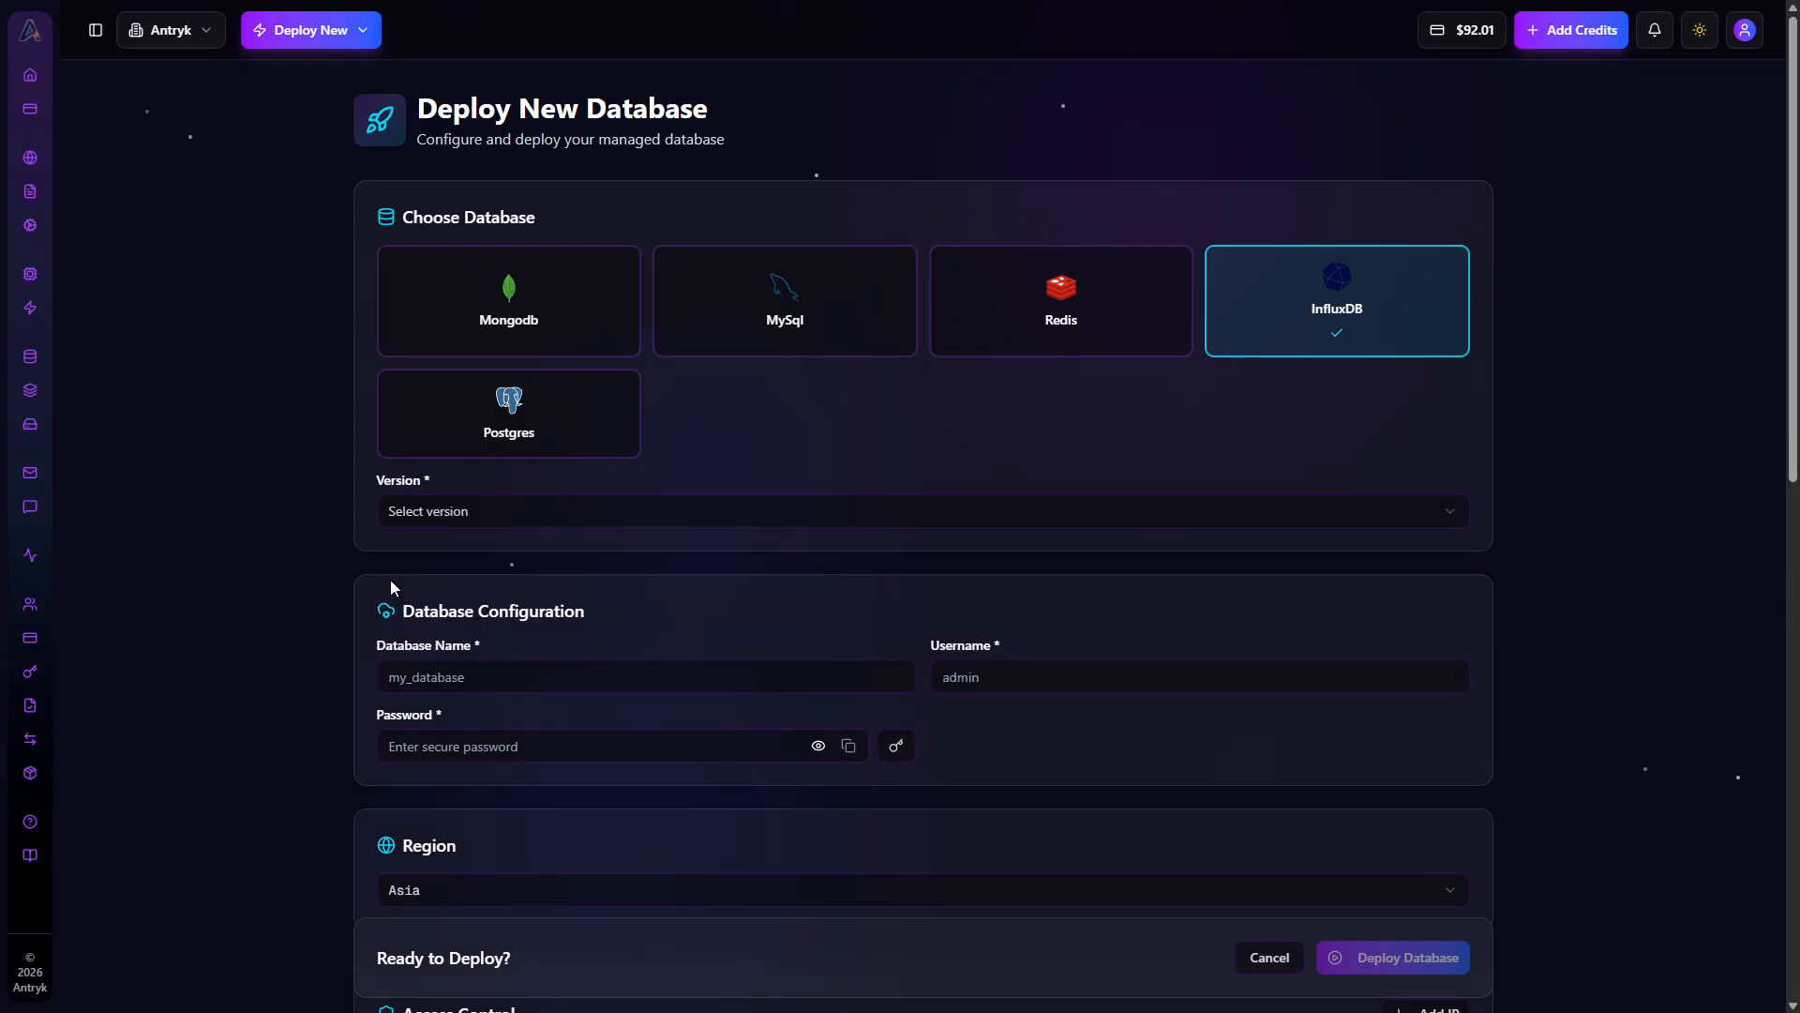
Set the database version to InfluxDB 3.9
scroll(413, 589, "down", 1)
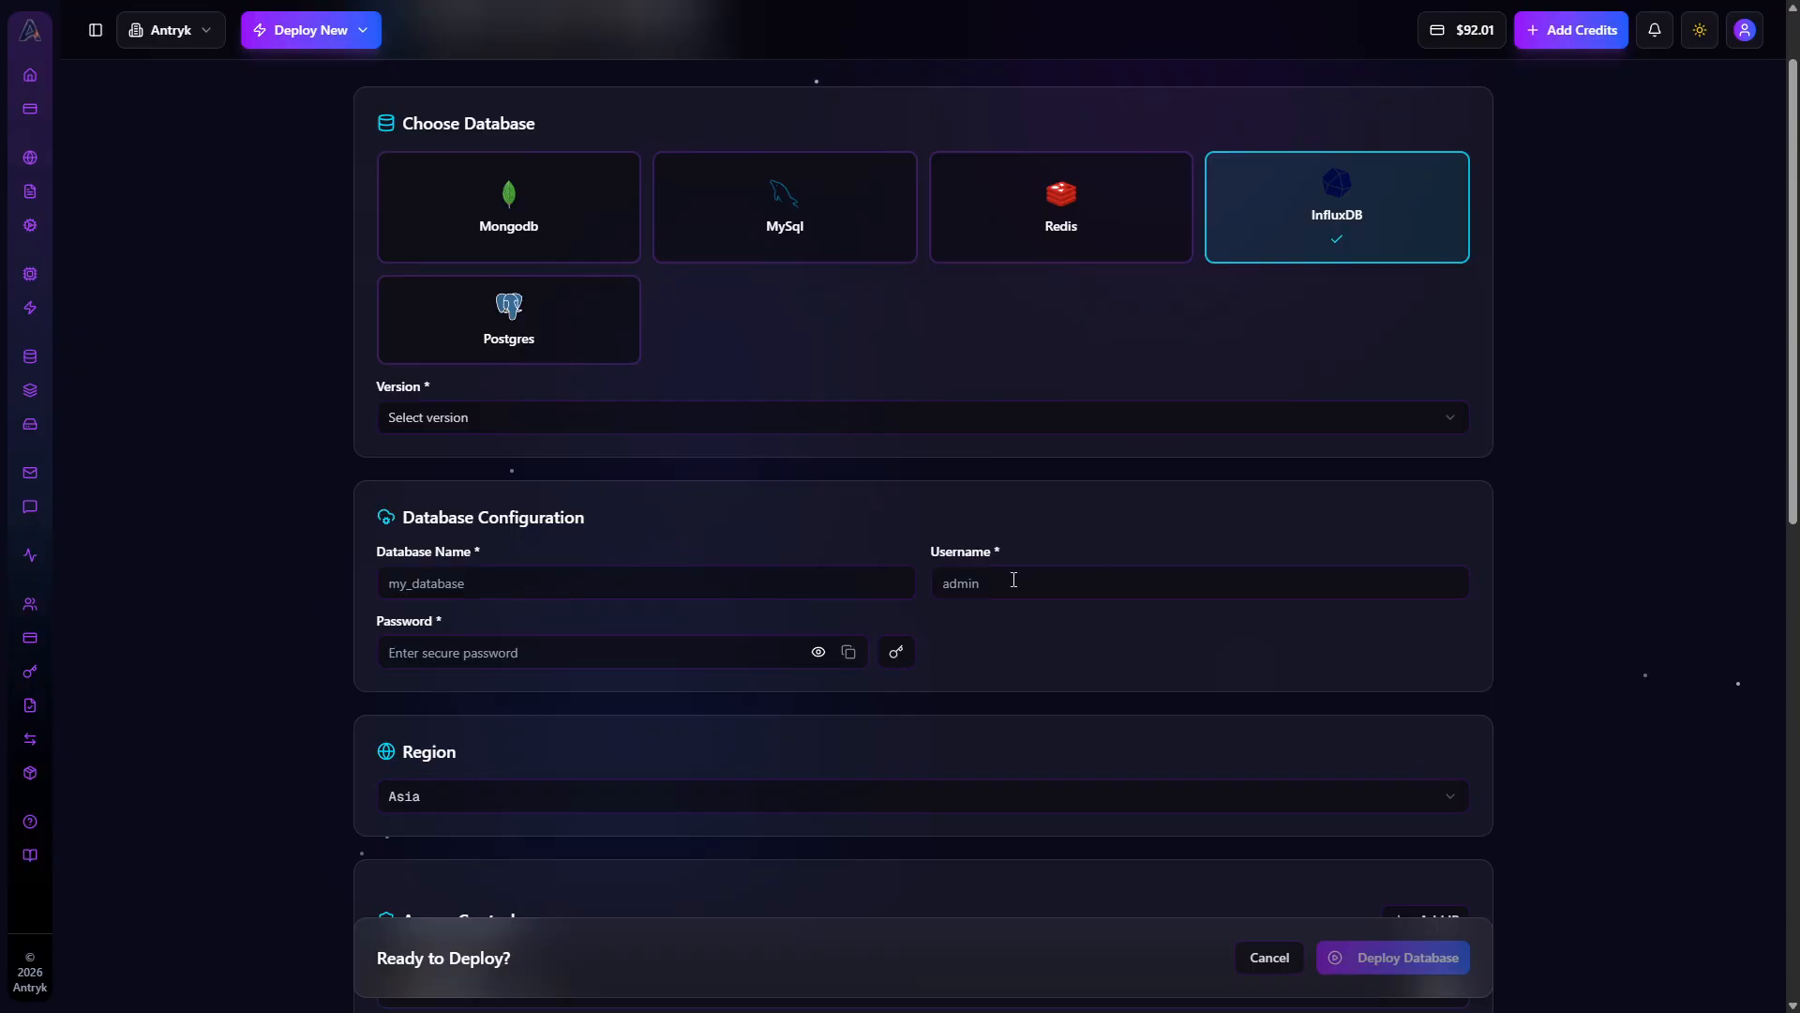
left_click(588, 412)
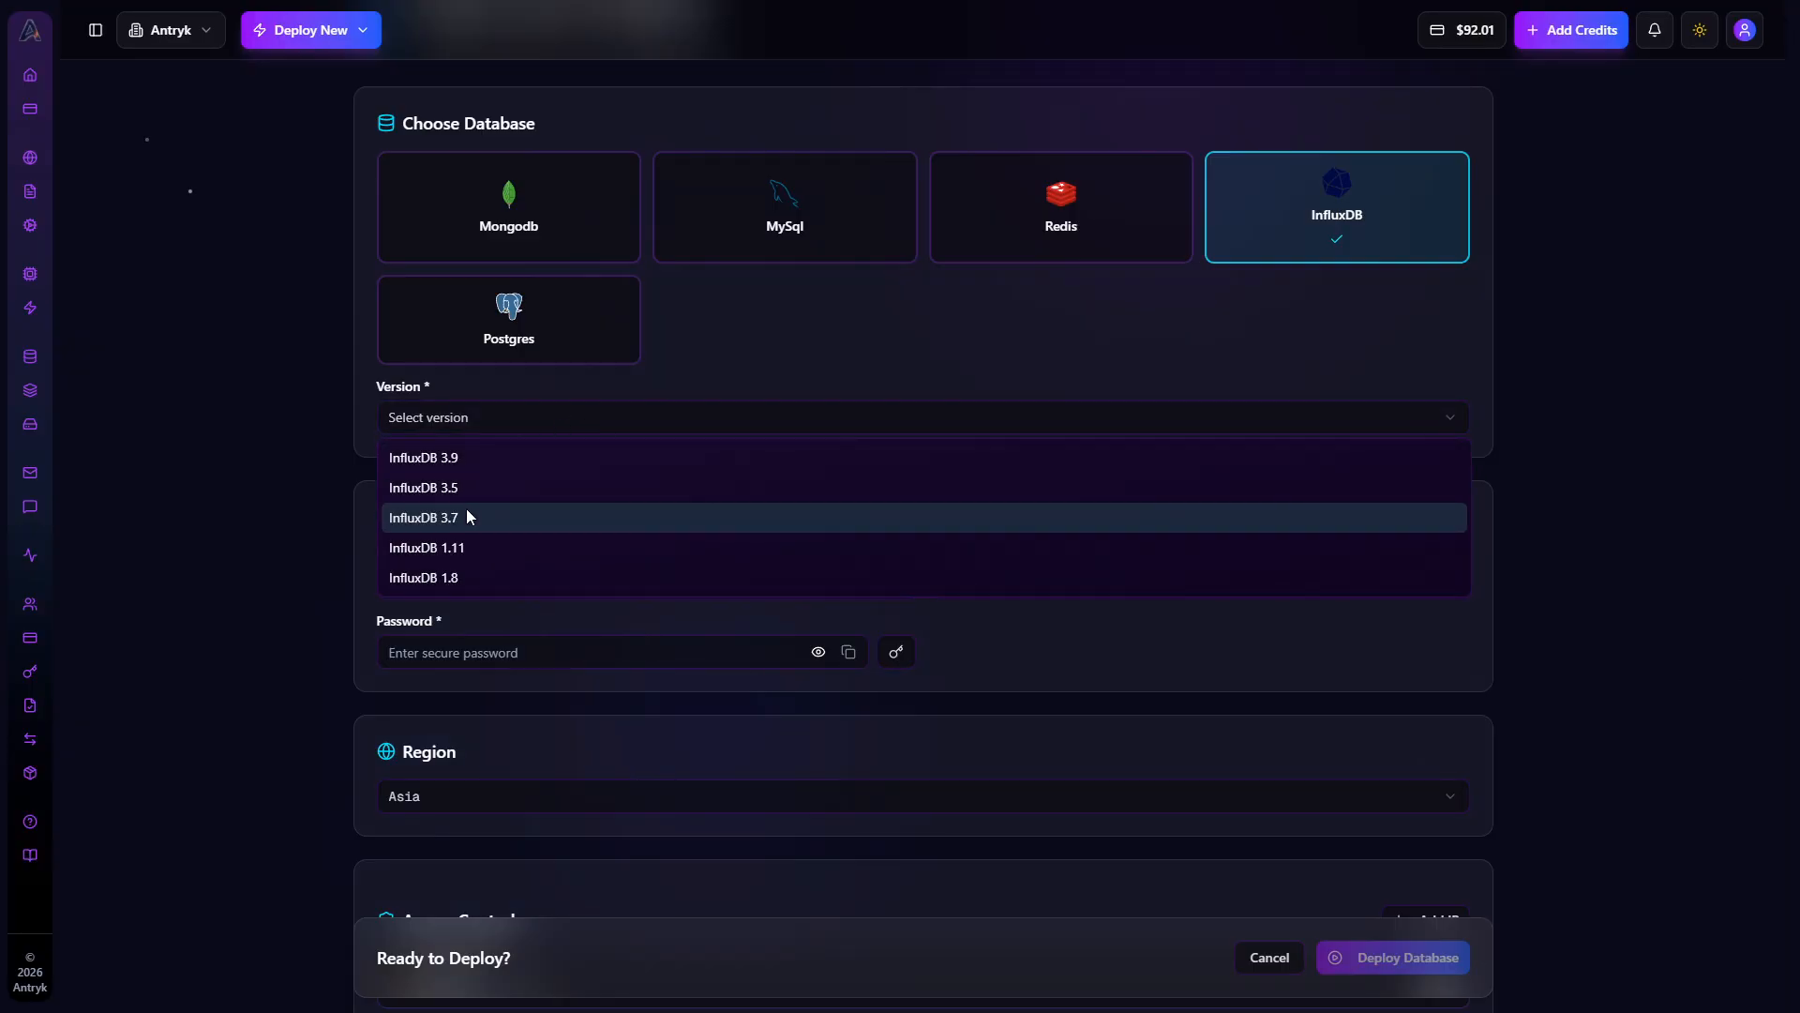
left_click(486, 457)
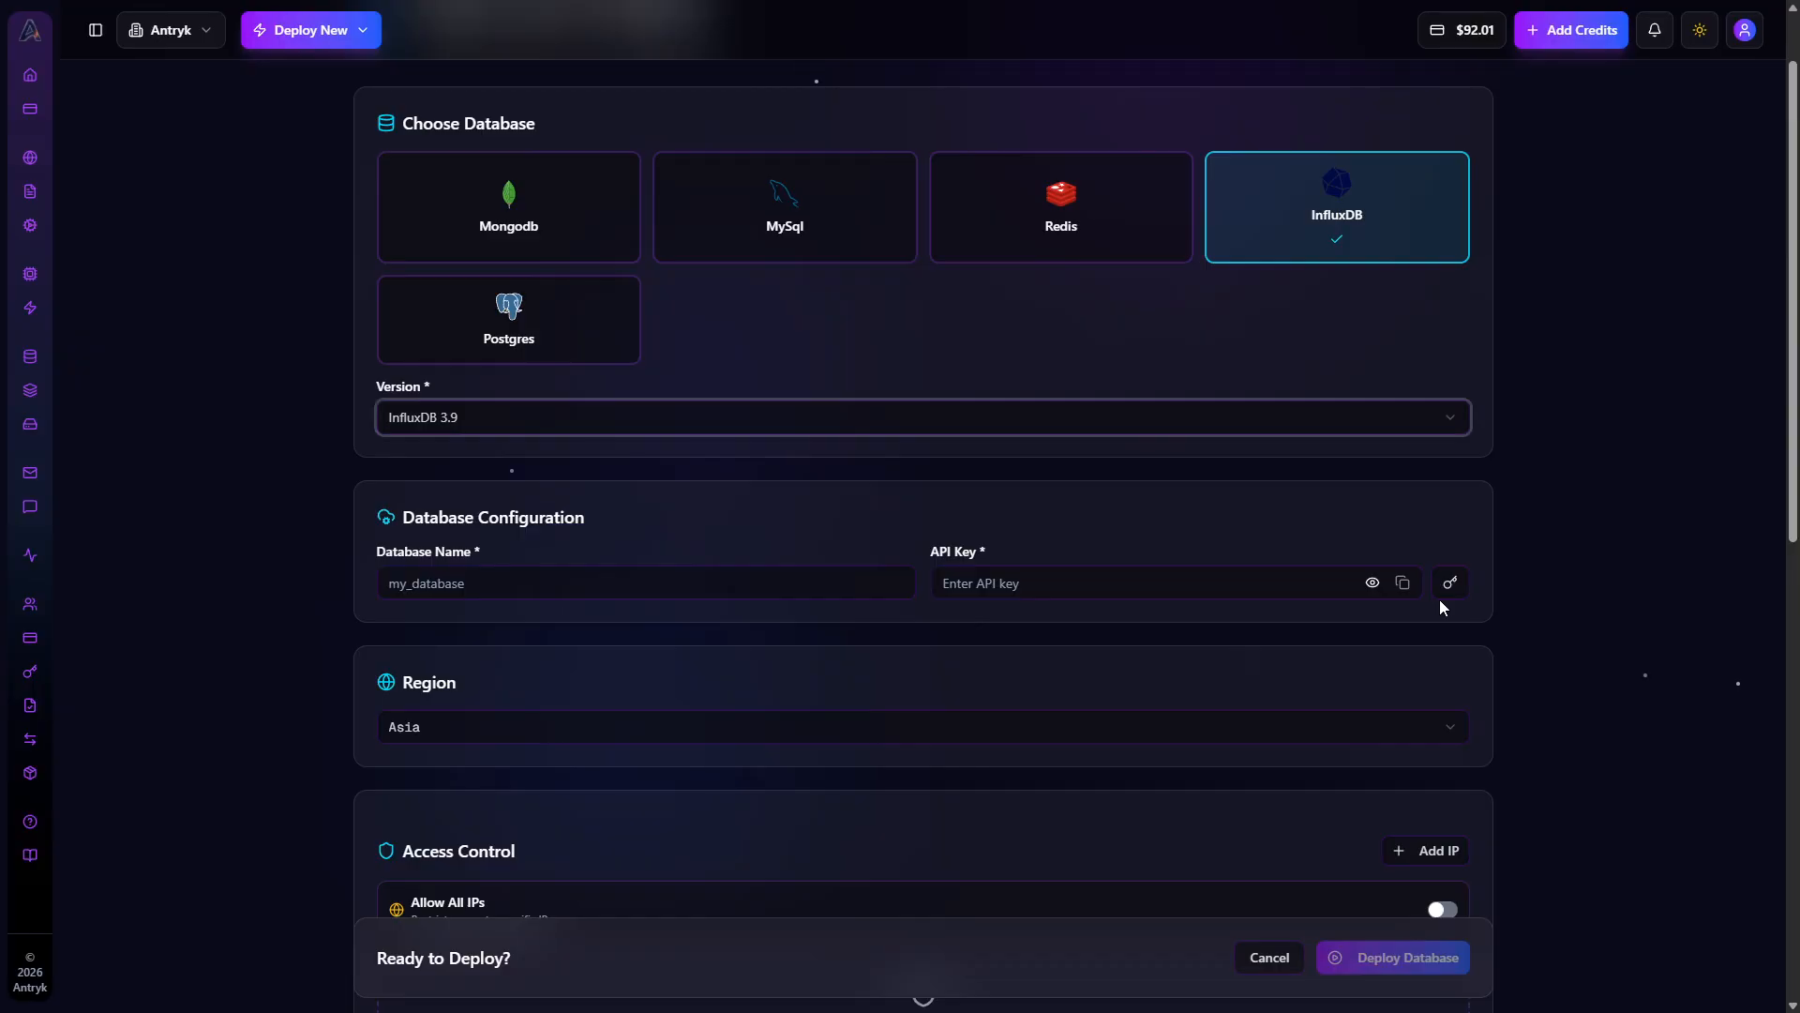
Name the database influx_db_tutorial
left_click(573, 578)
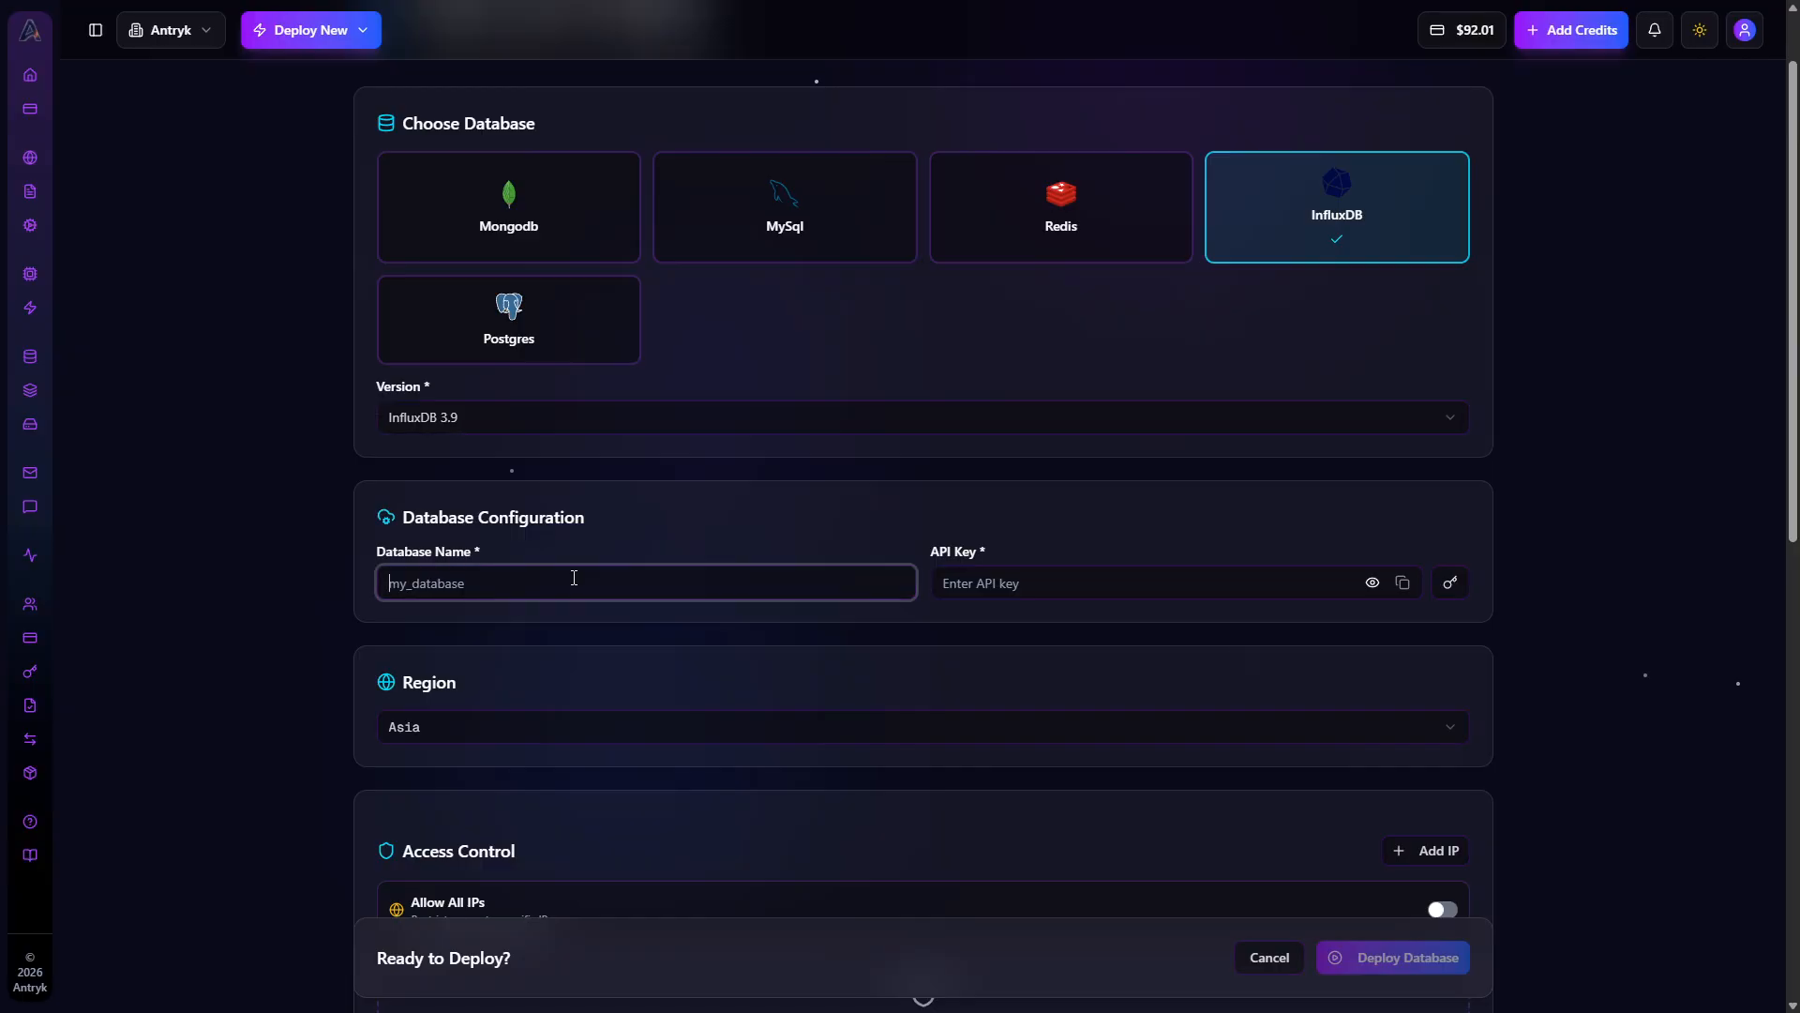
type("influx_db_tutorial")
Make the API key visible and generate an API key for the database
left_click(1373, 583)
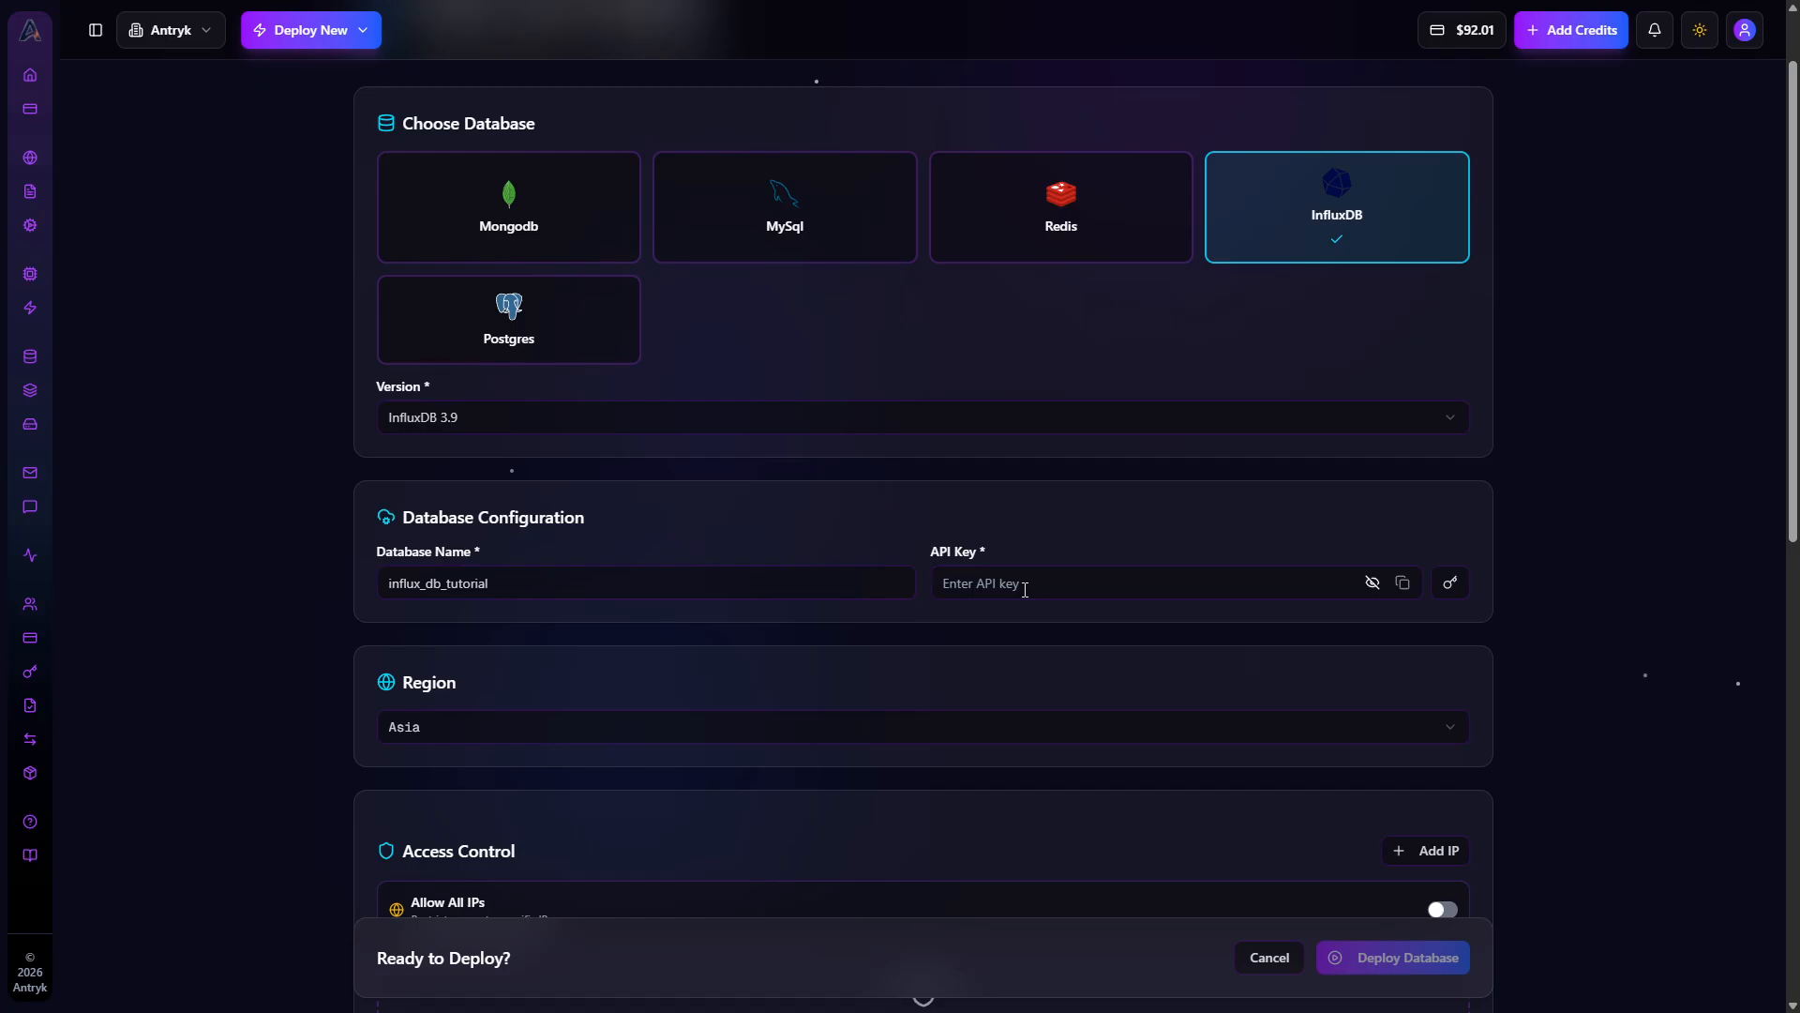
left_click(1025, 589)
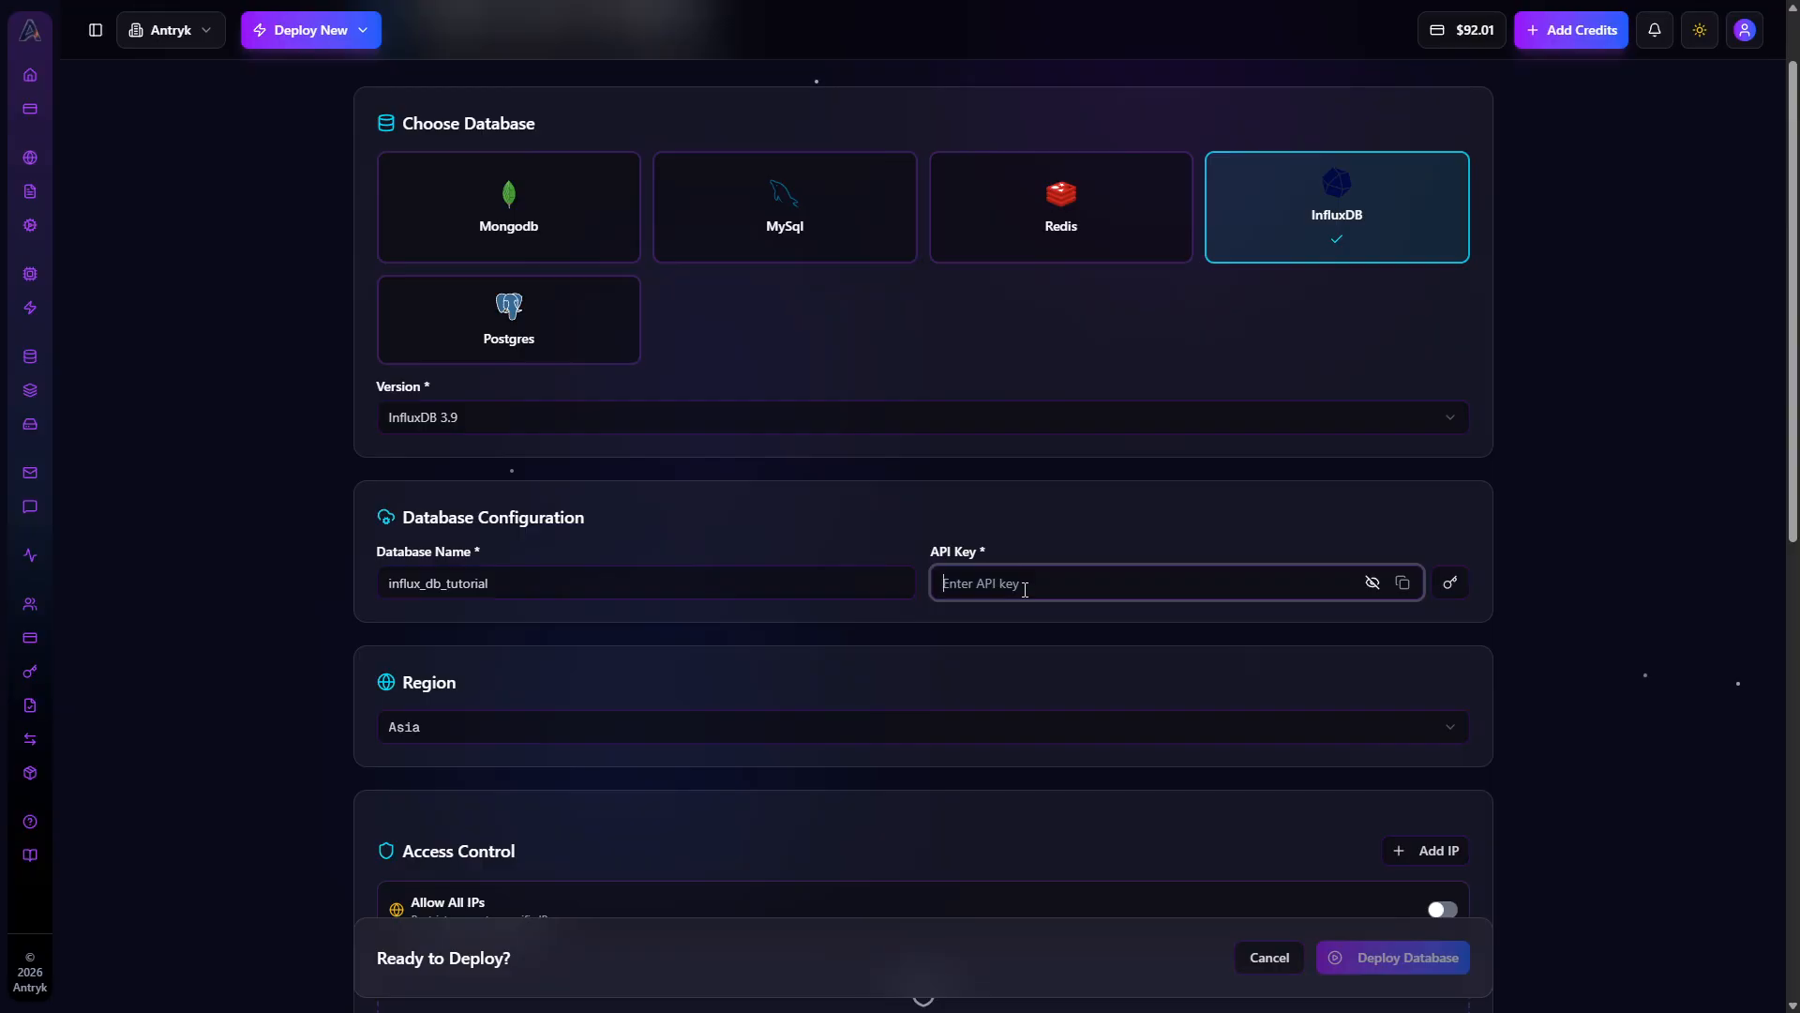
left_click(1452, 579)
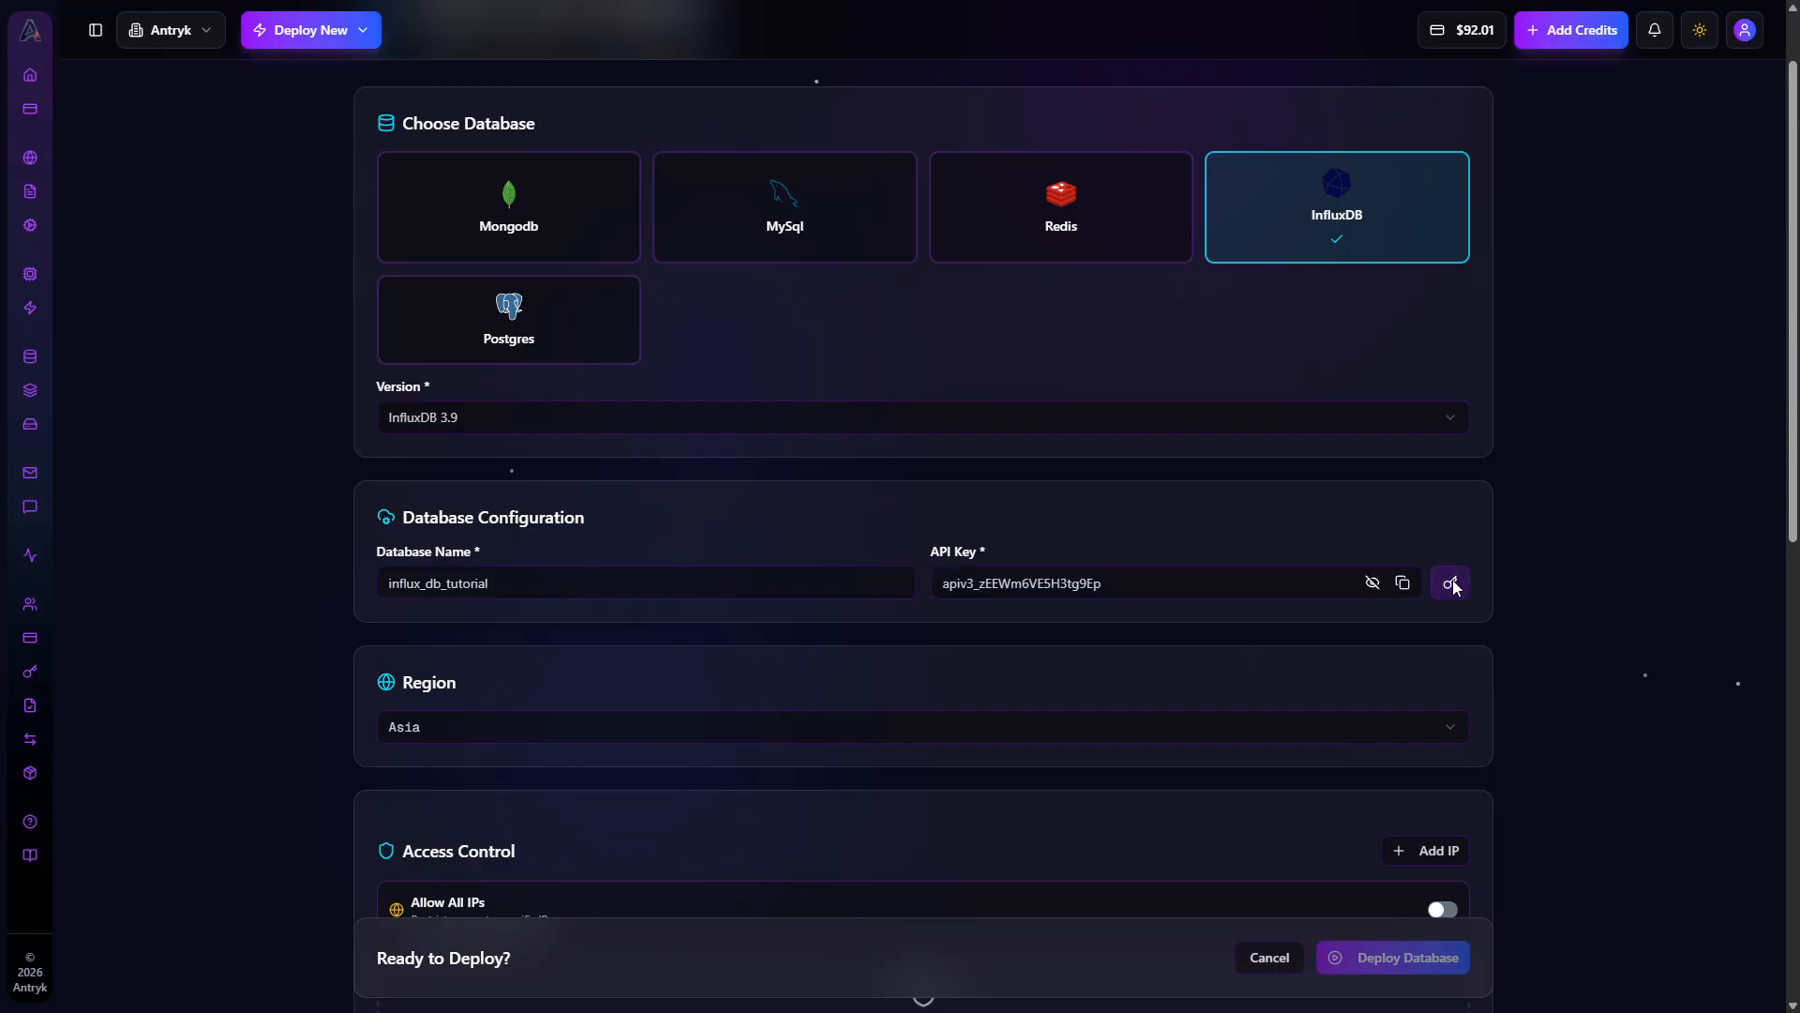
Delete the generated API key's characters after the apiv3_ prefix
left_click_drag(981, 583, 937, 582)
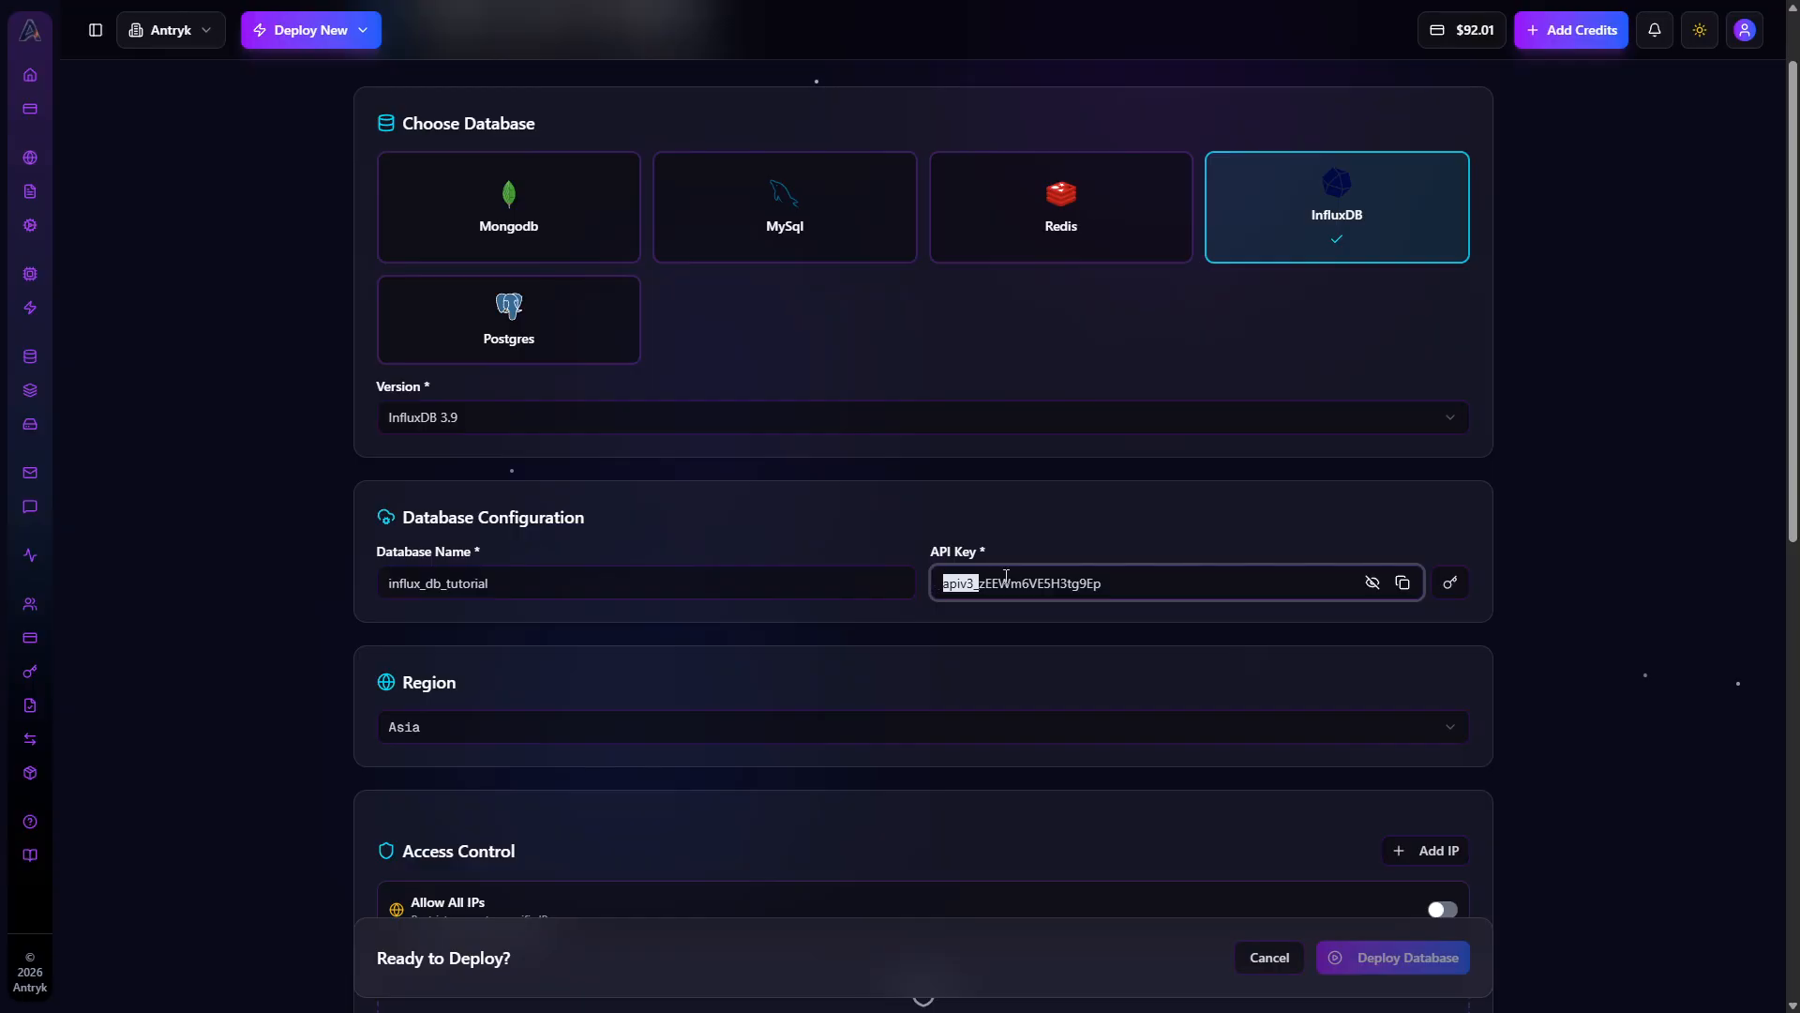
left_click(1162, 575)
left_click_drag(977, 585, 948, 587)
left_click_drag(1132, 579, 937, 581)
key("BackSpace")
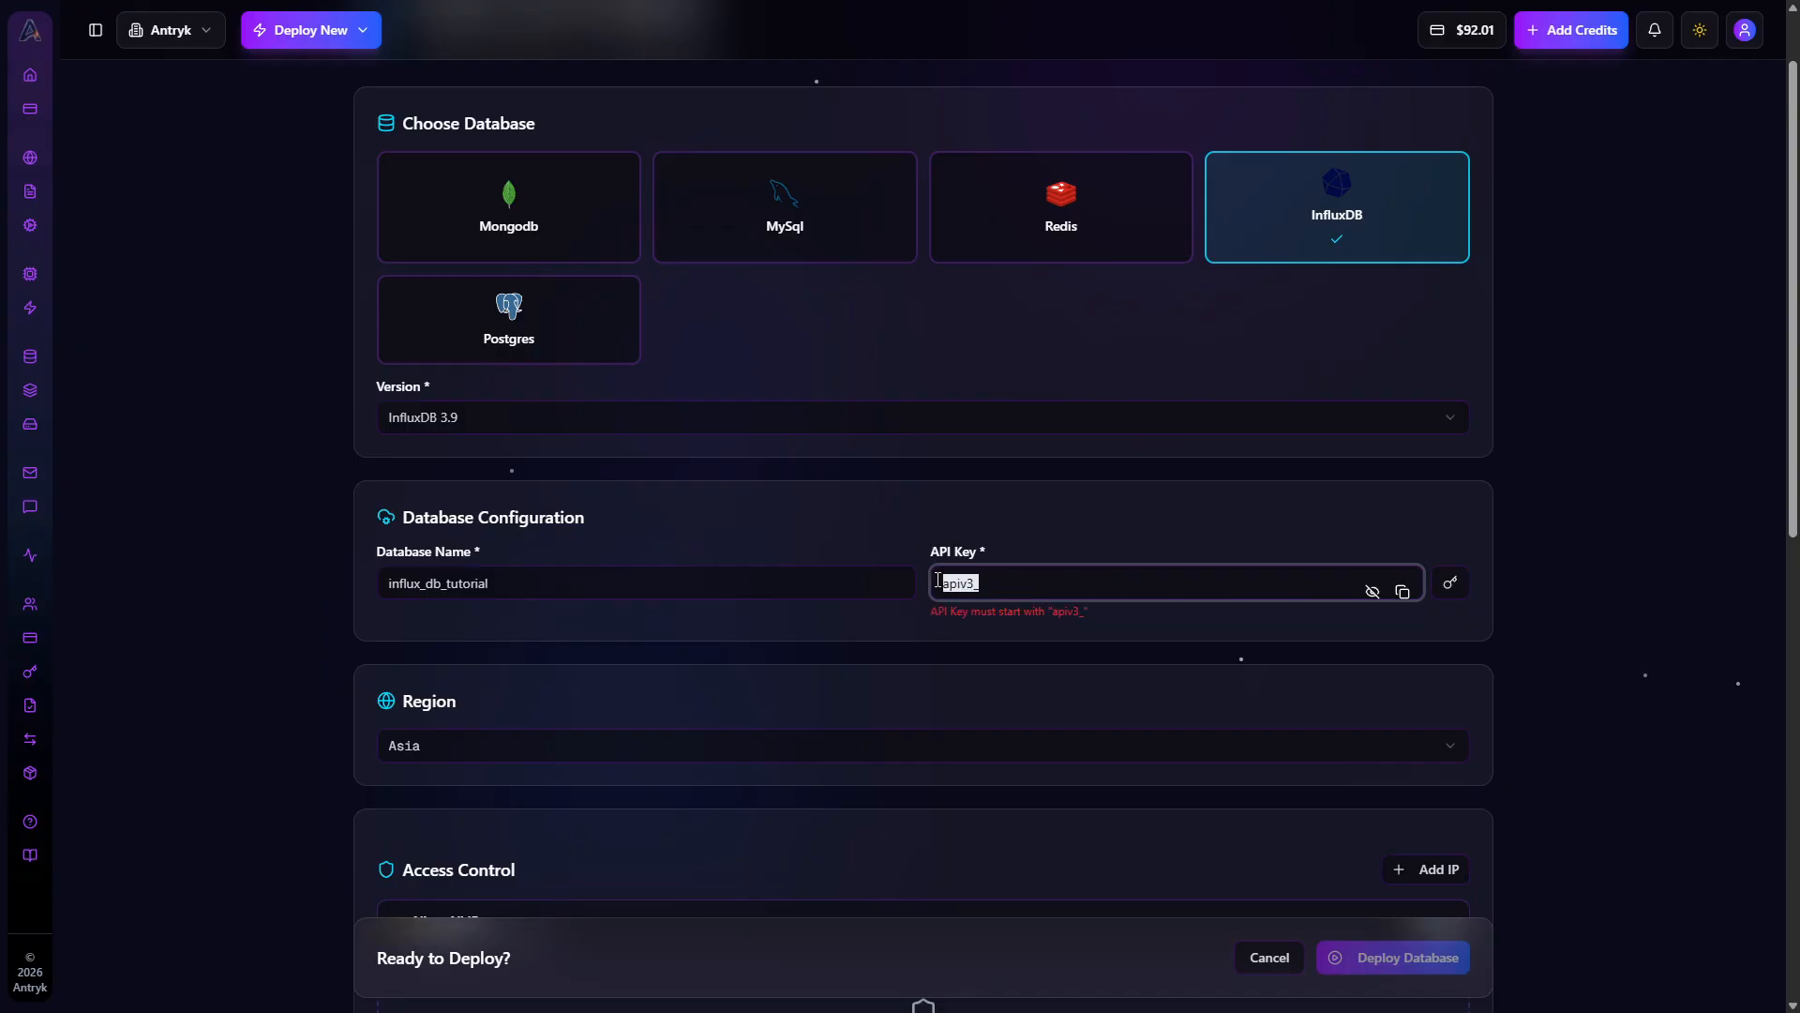
Regenerate the API key and select the whole key in its field
left_click(1456, 585)
left_click_drag(1129, 579, 939, 581)
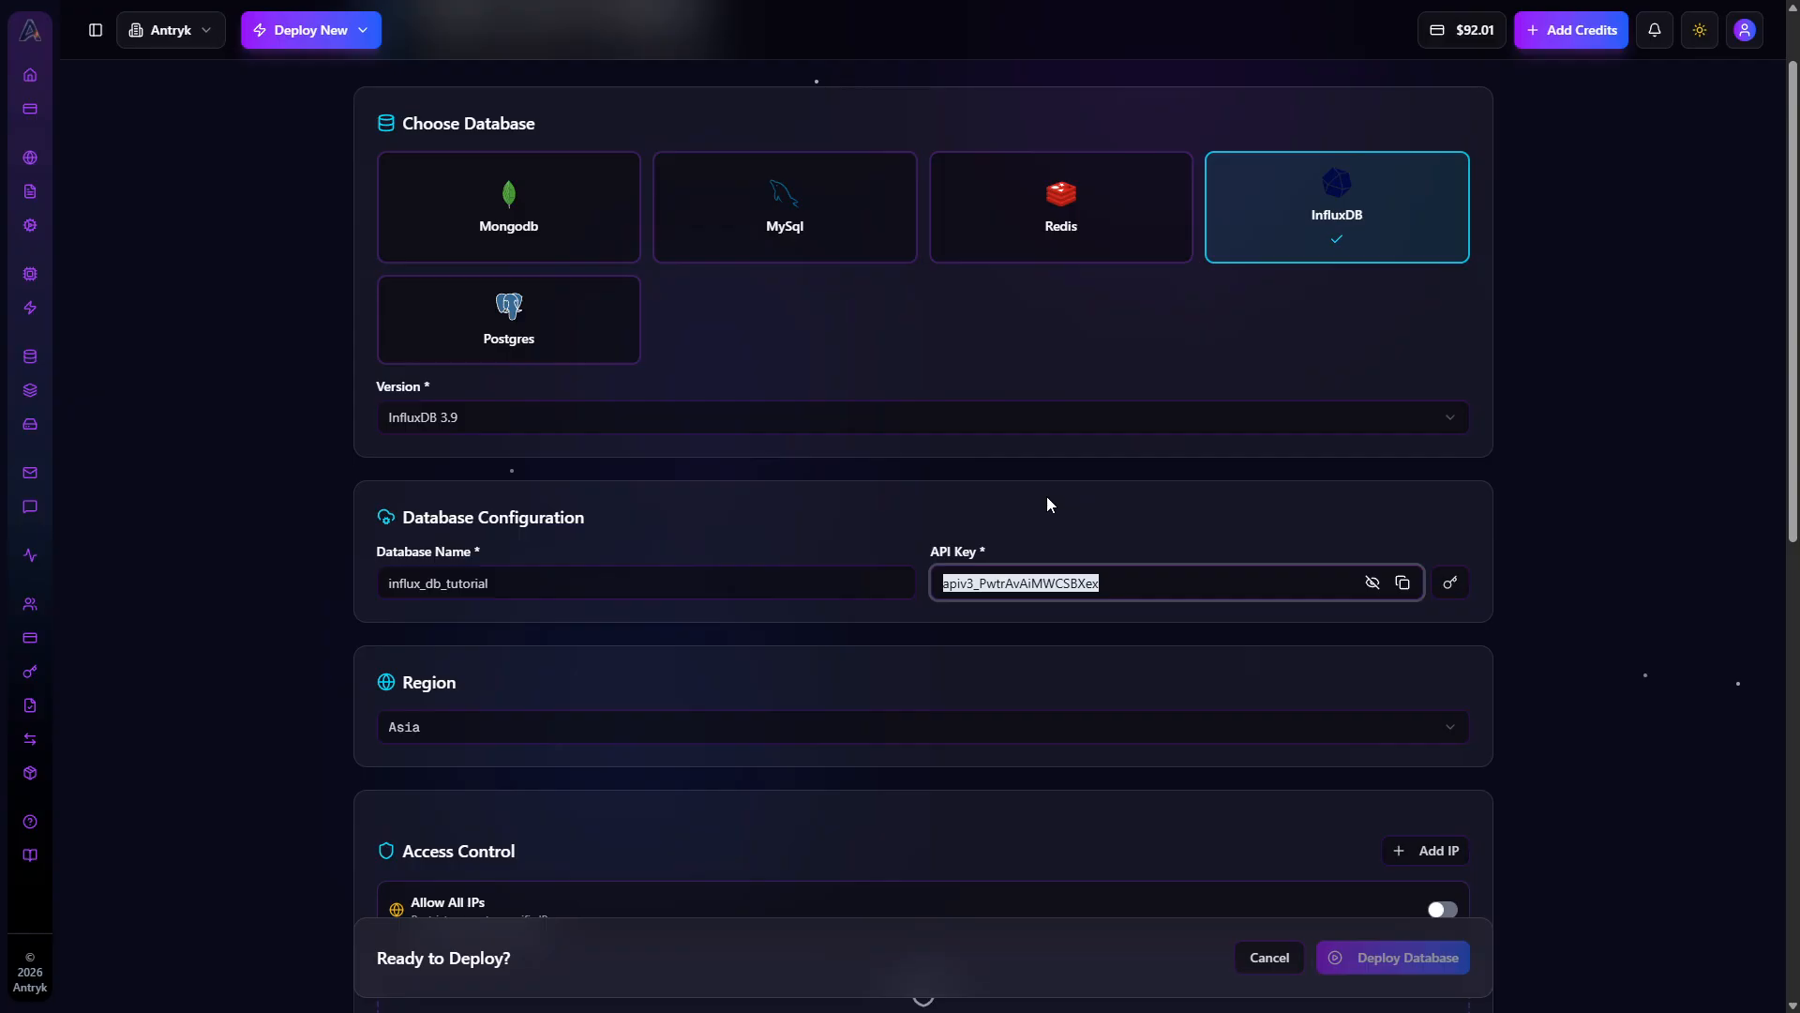
Choose Asia as the database region
scroll(975, 490, "down", 3)
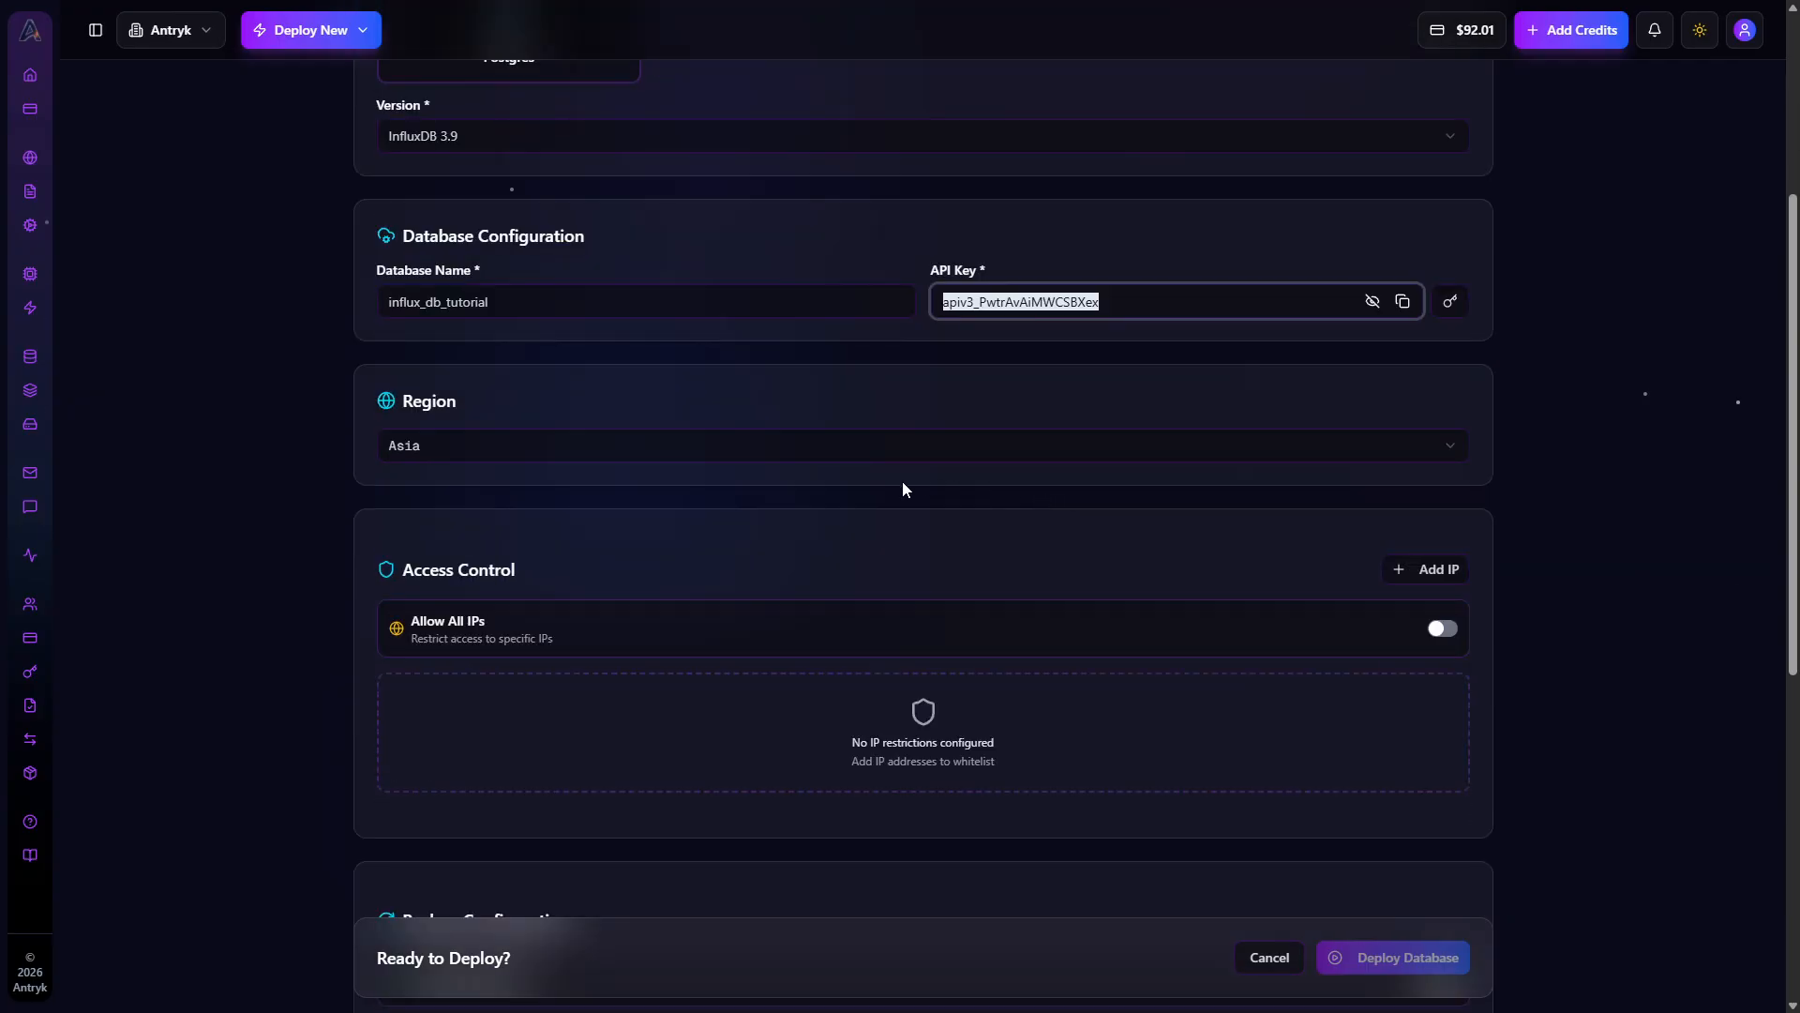
left_click(835, 457)
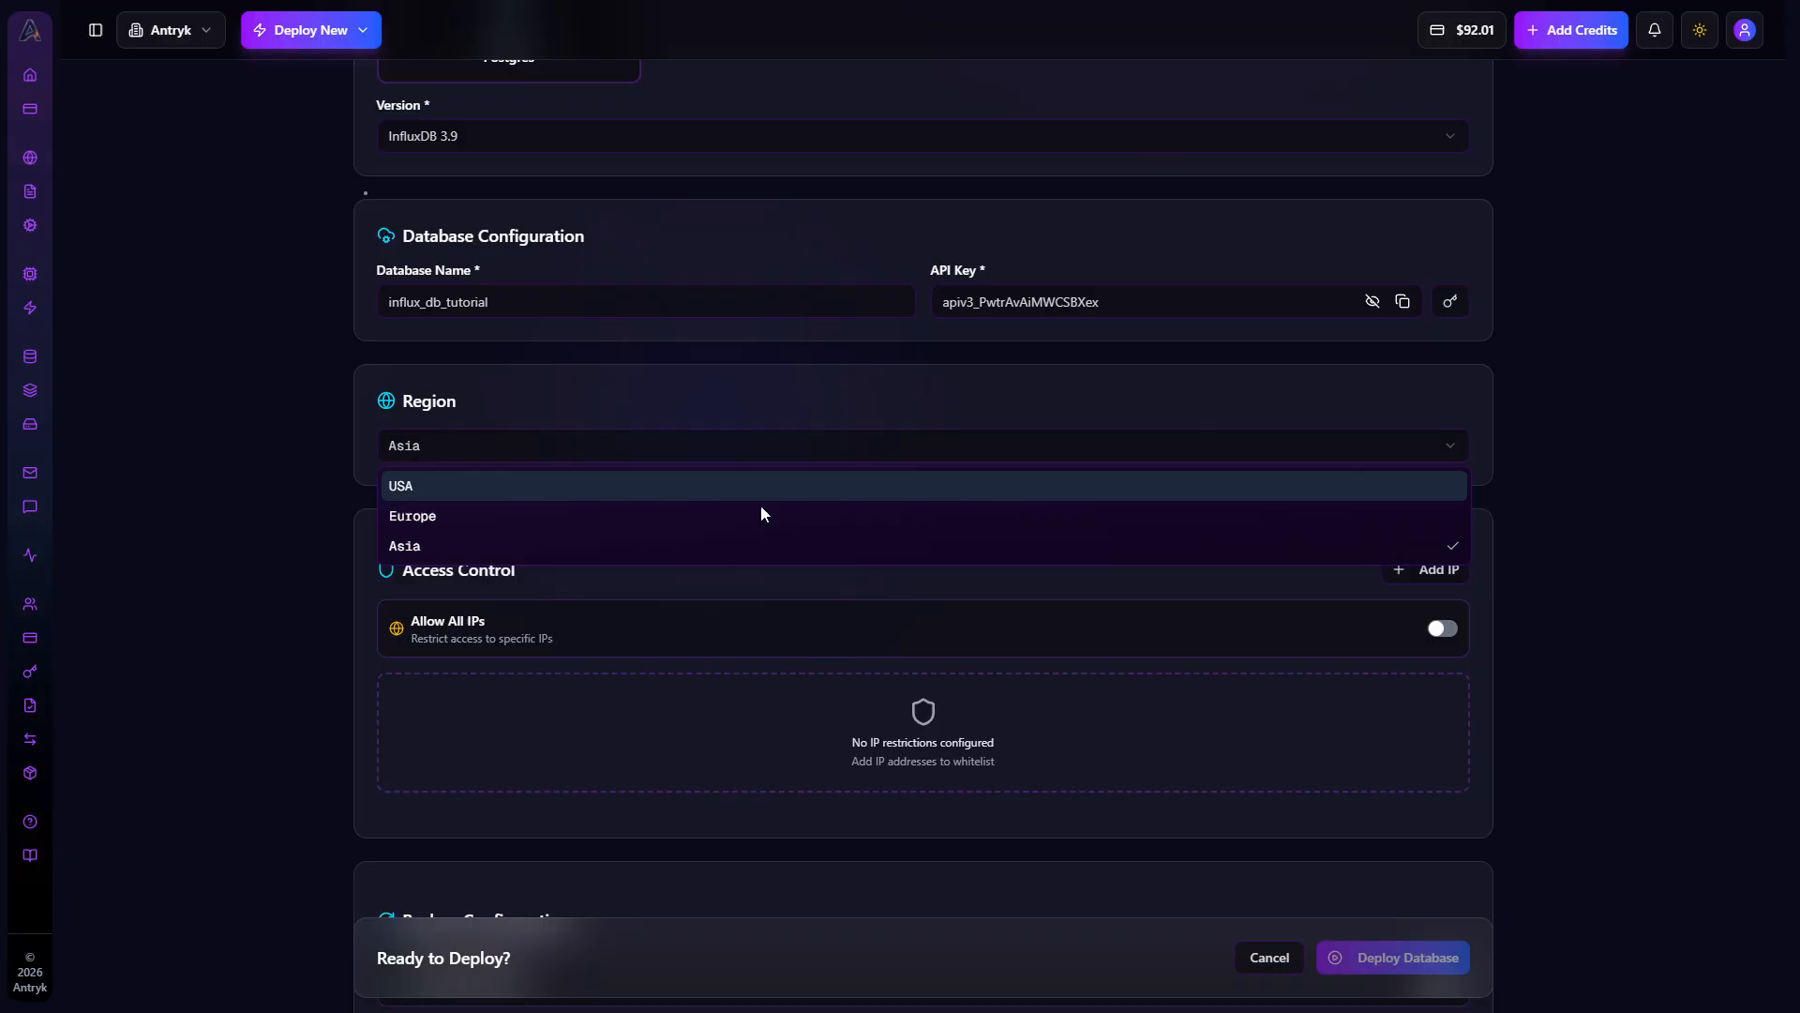
left_click(717, 544)
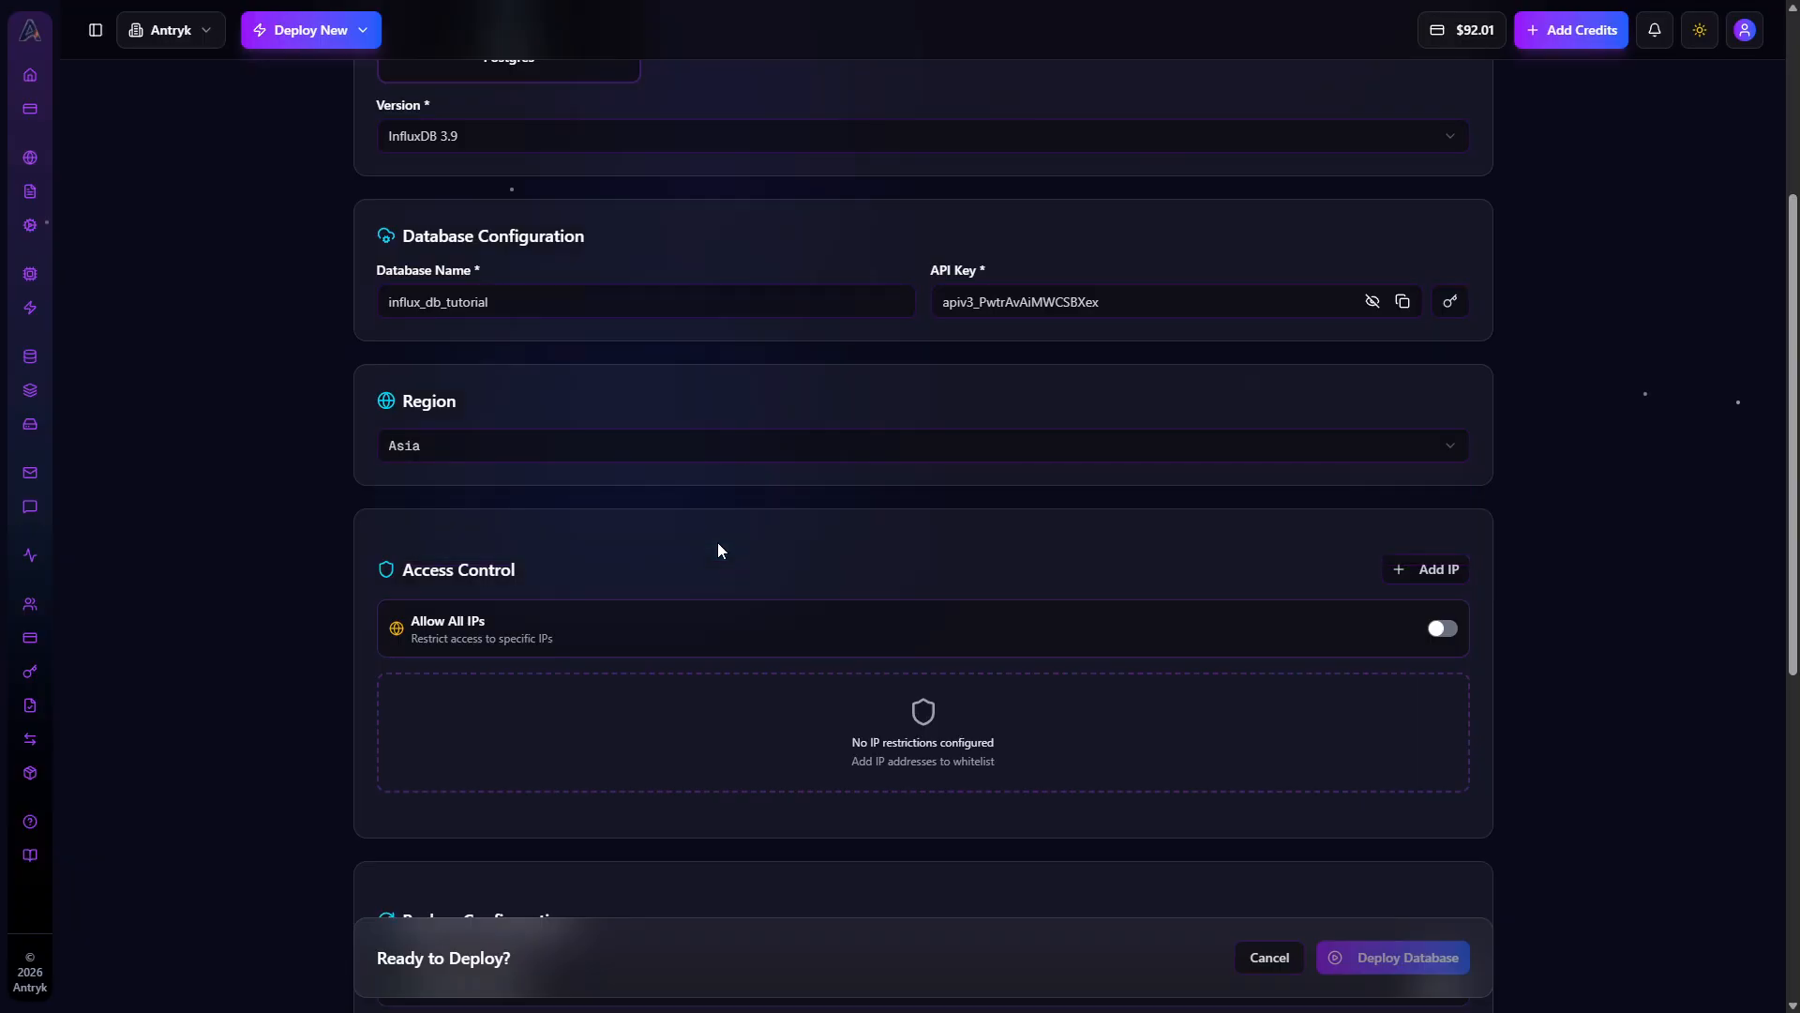
Enable Allow All IPs in the access control settings
scroll(727, 534, "down", 1)
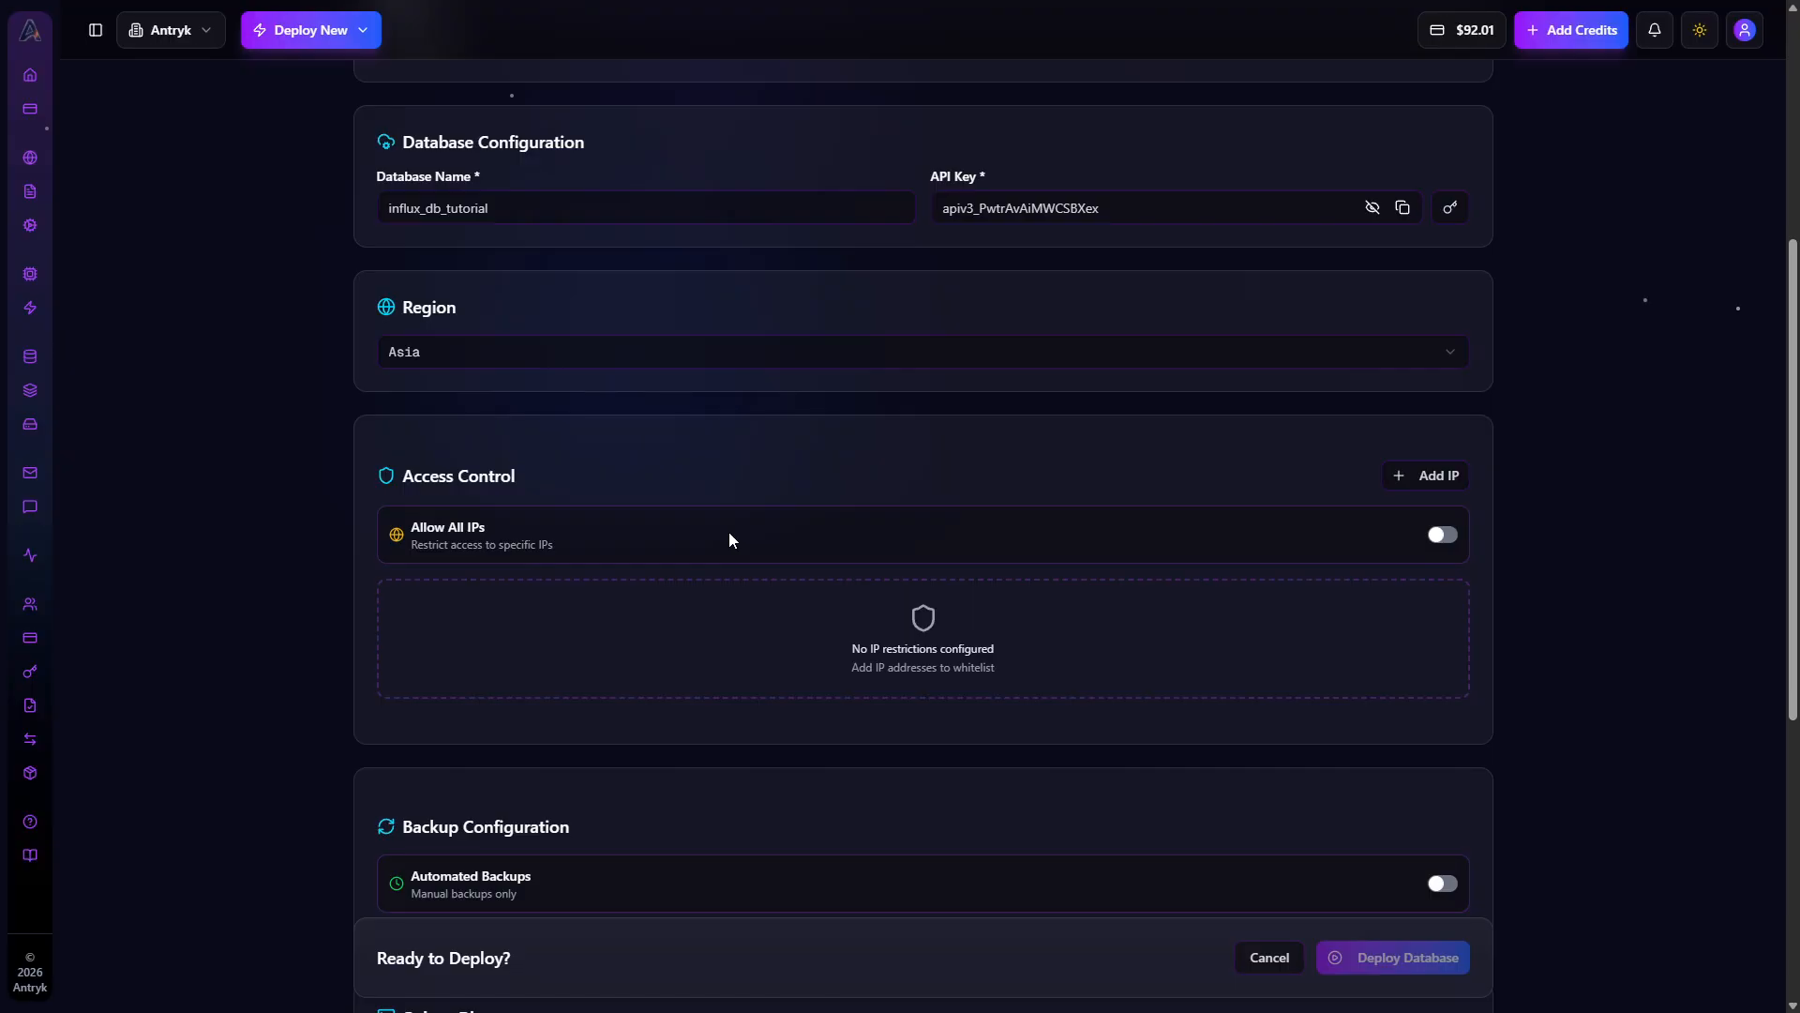
left_click(1449, 534)
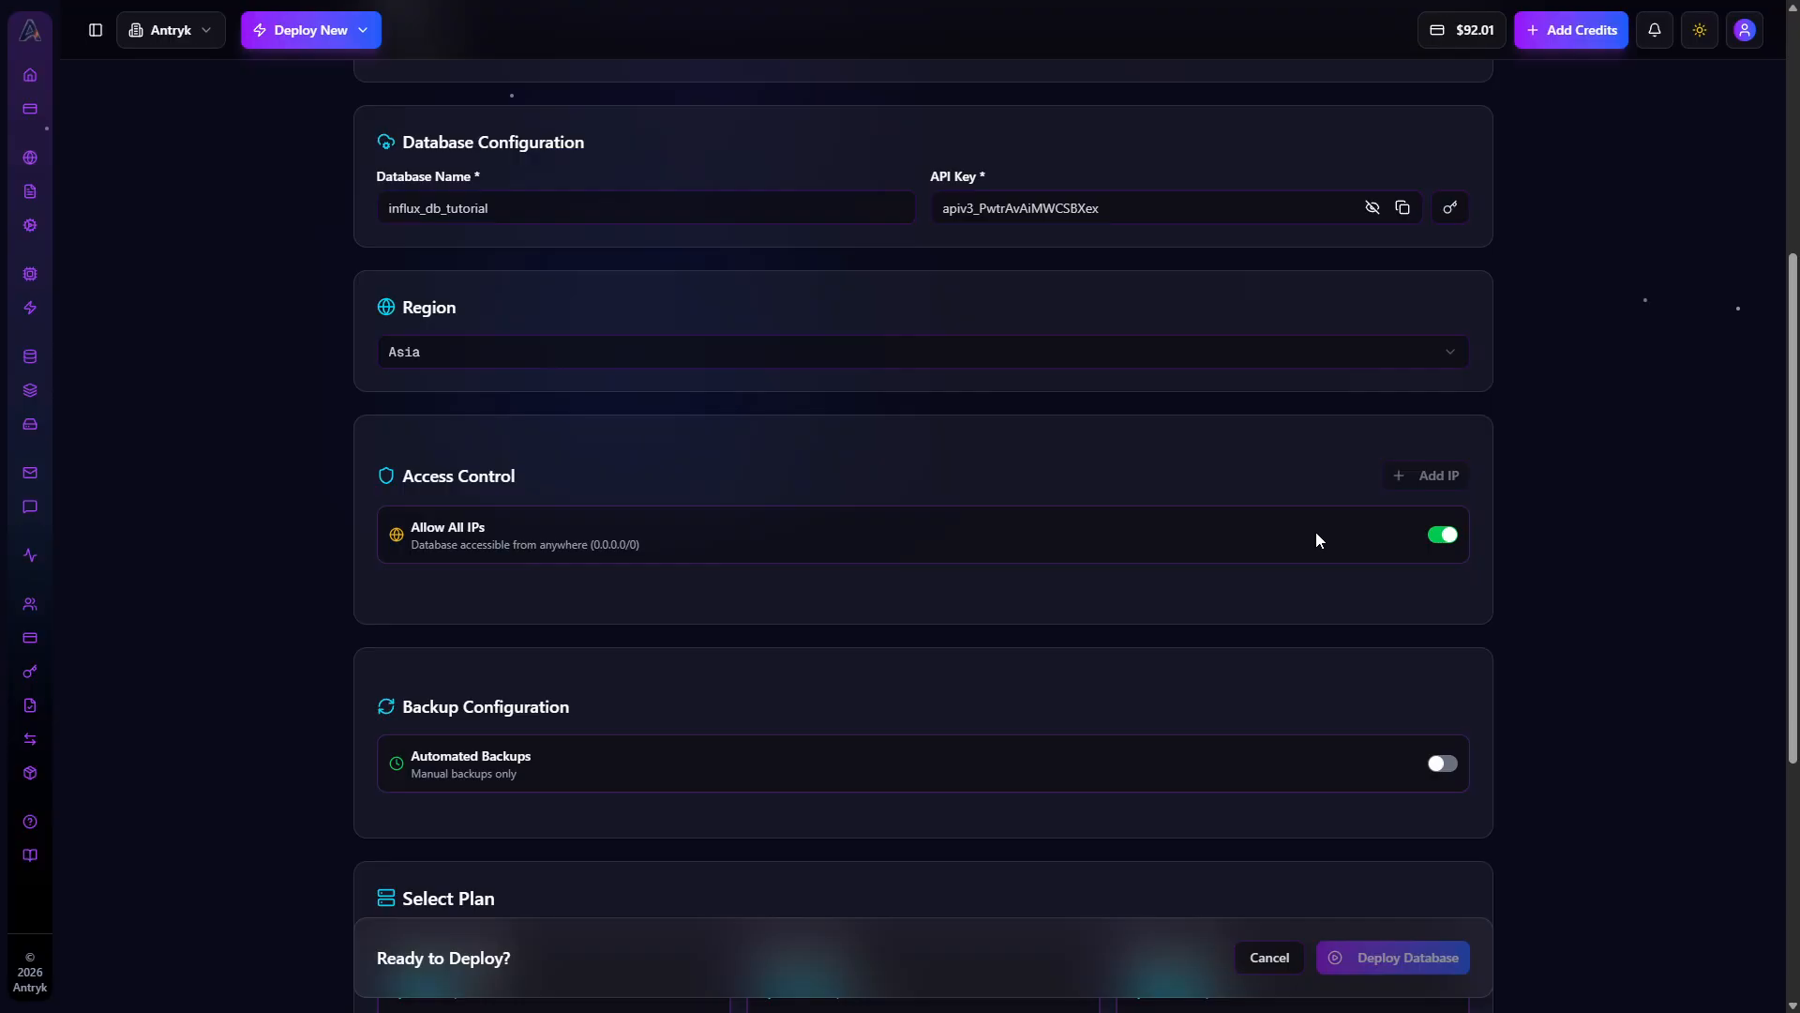
Enable automated backups with Hourly frequency and 7 Days retention, and switch automated backups off again
scroll(1316, 534, "down", 3)
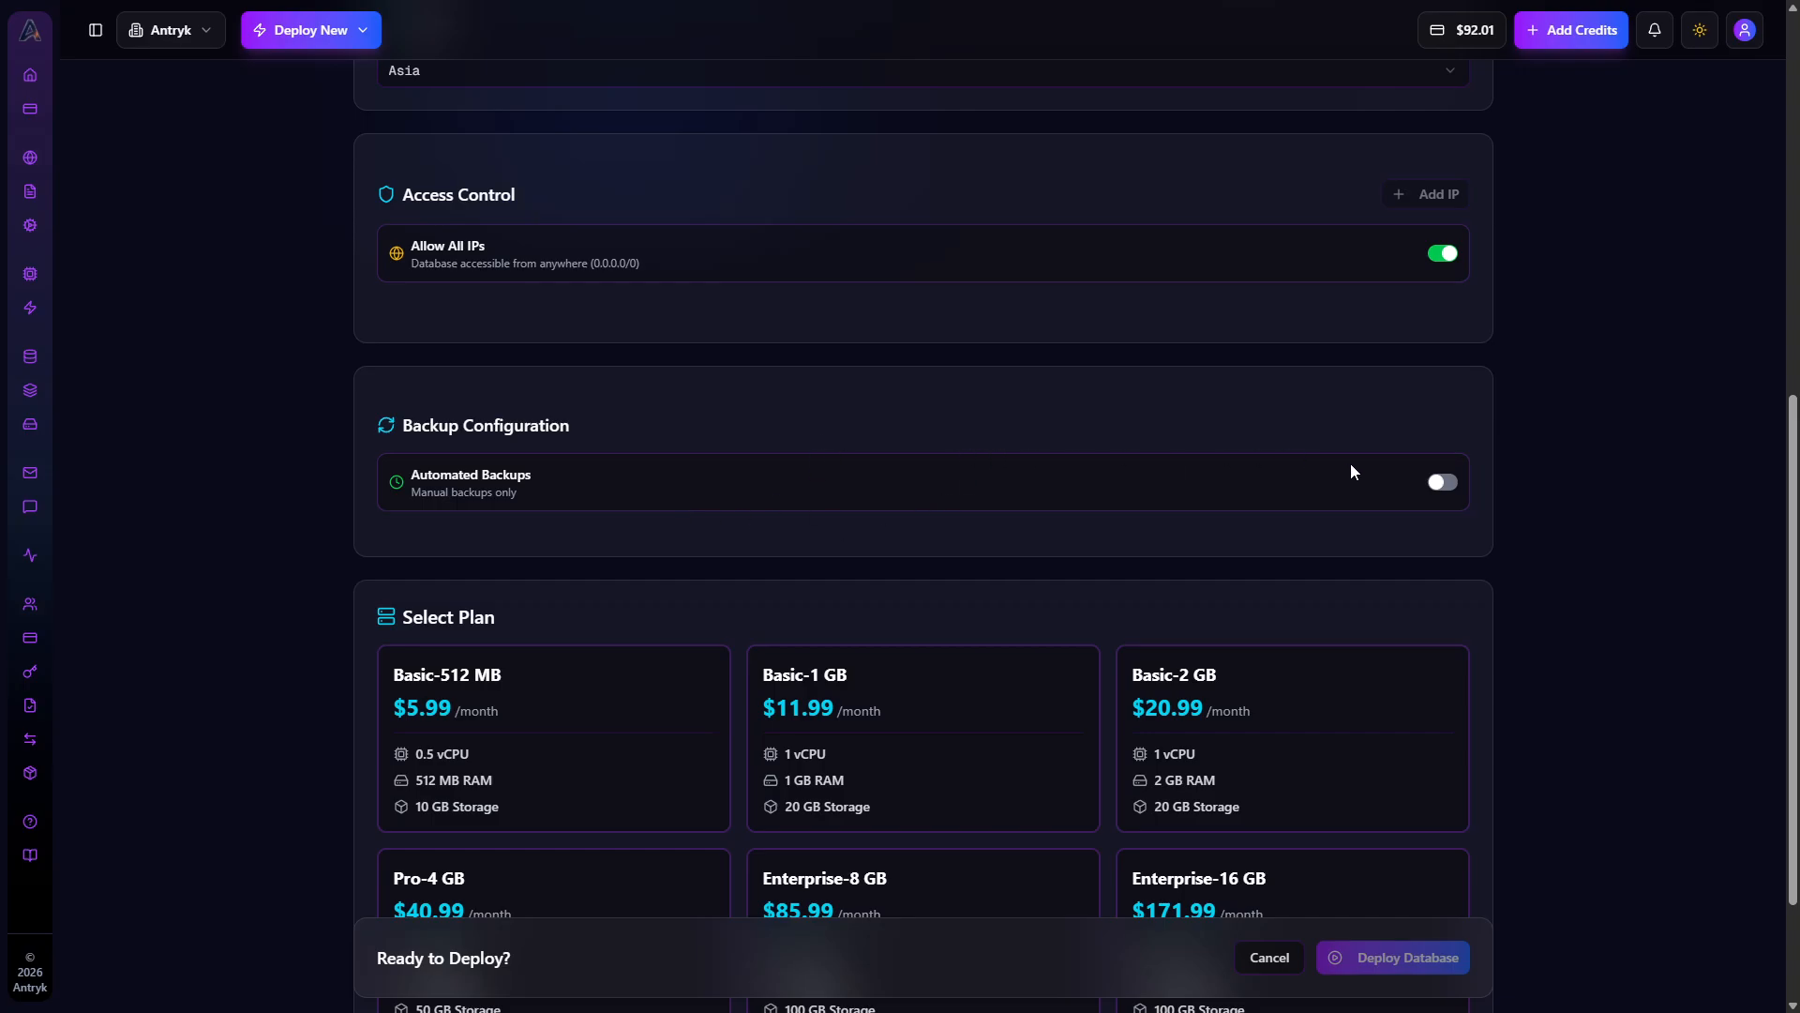
left_click(1444, 480)
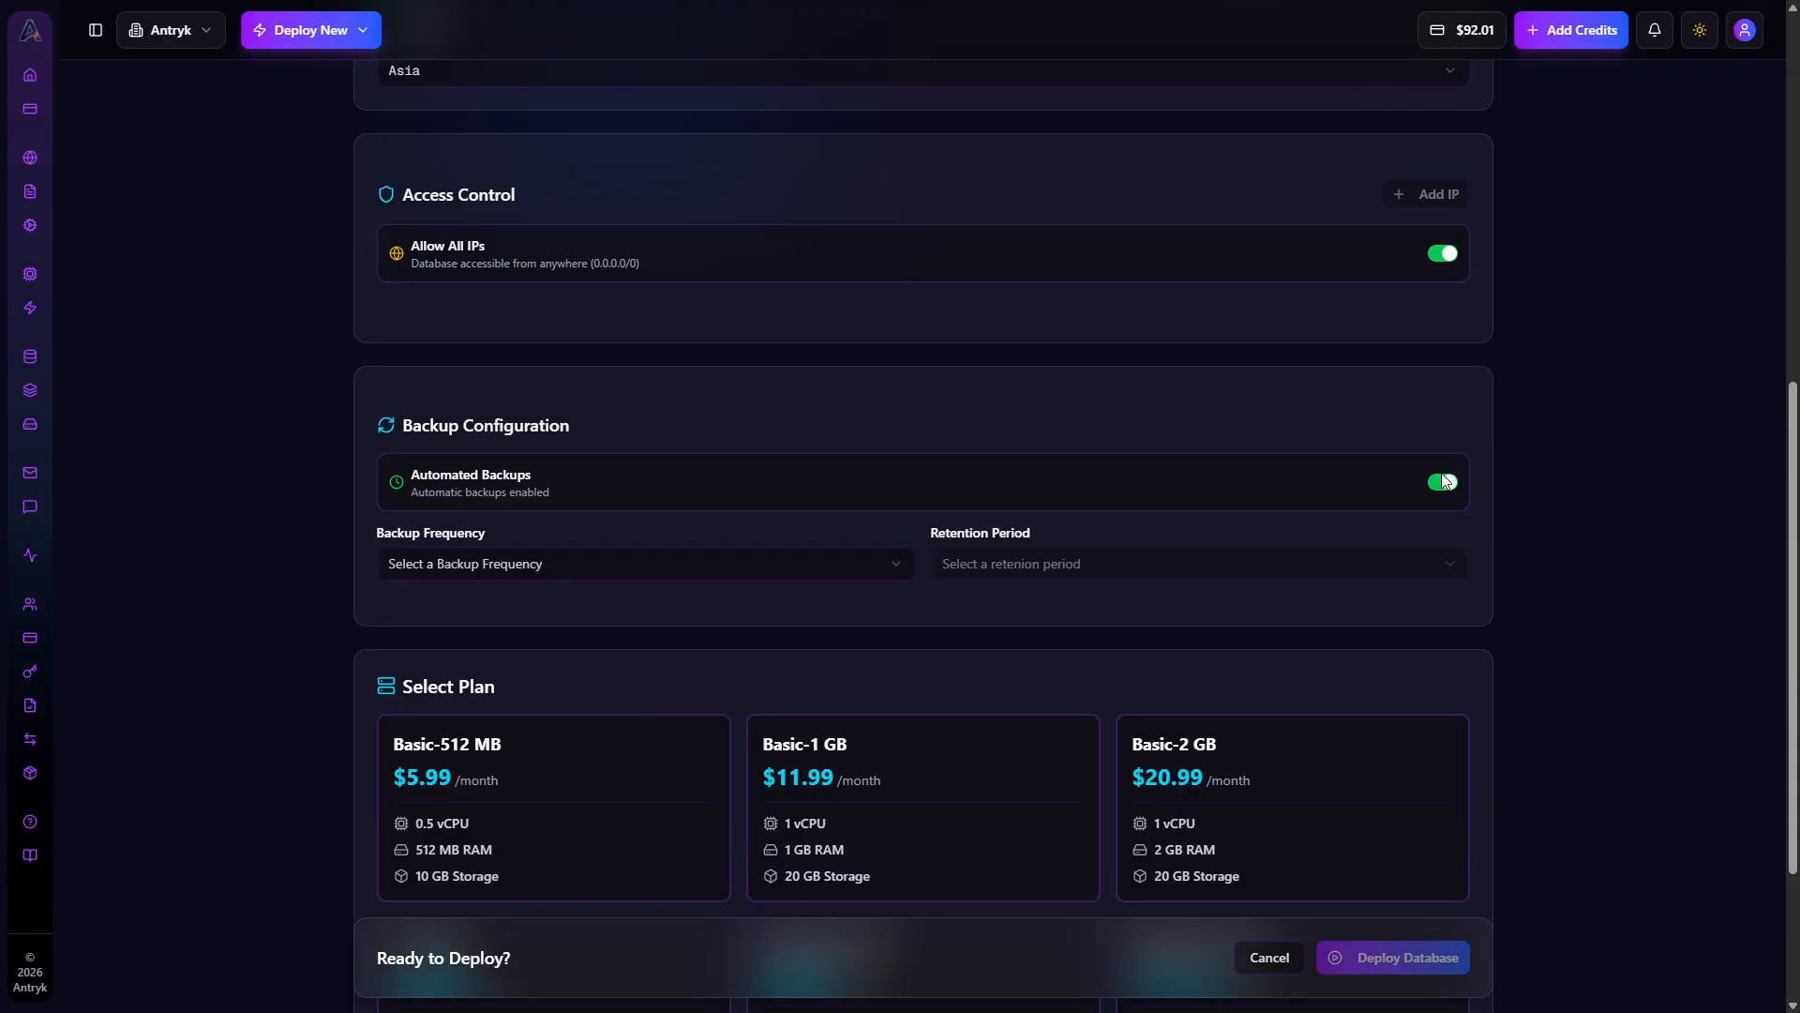
left_click(728, 563)
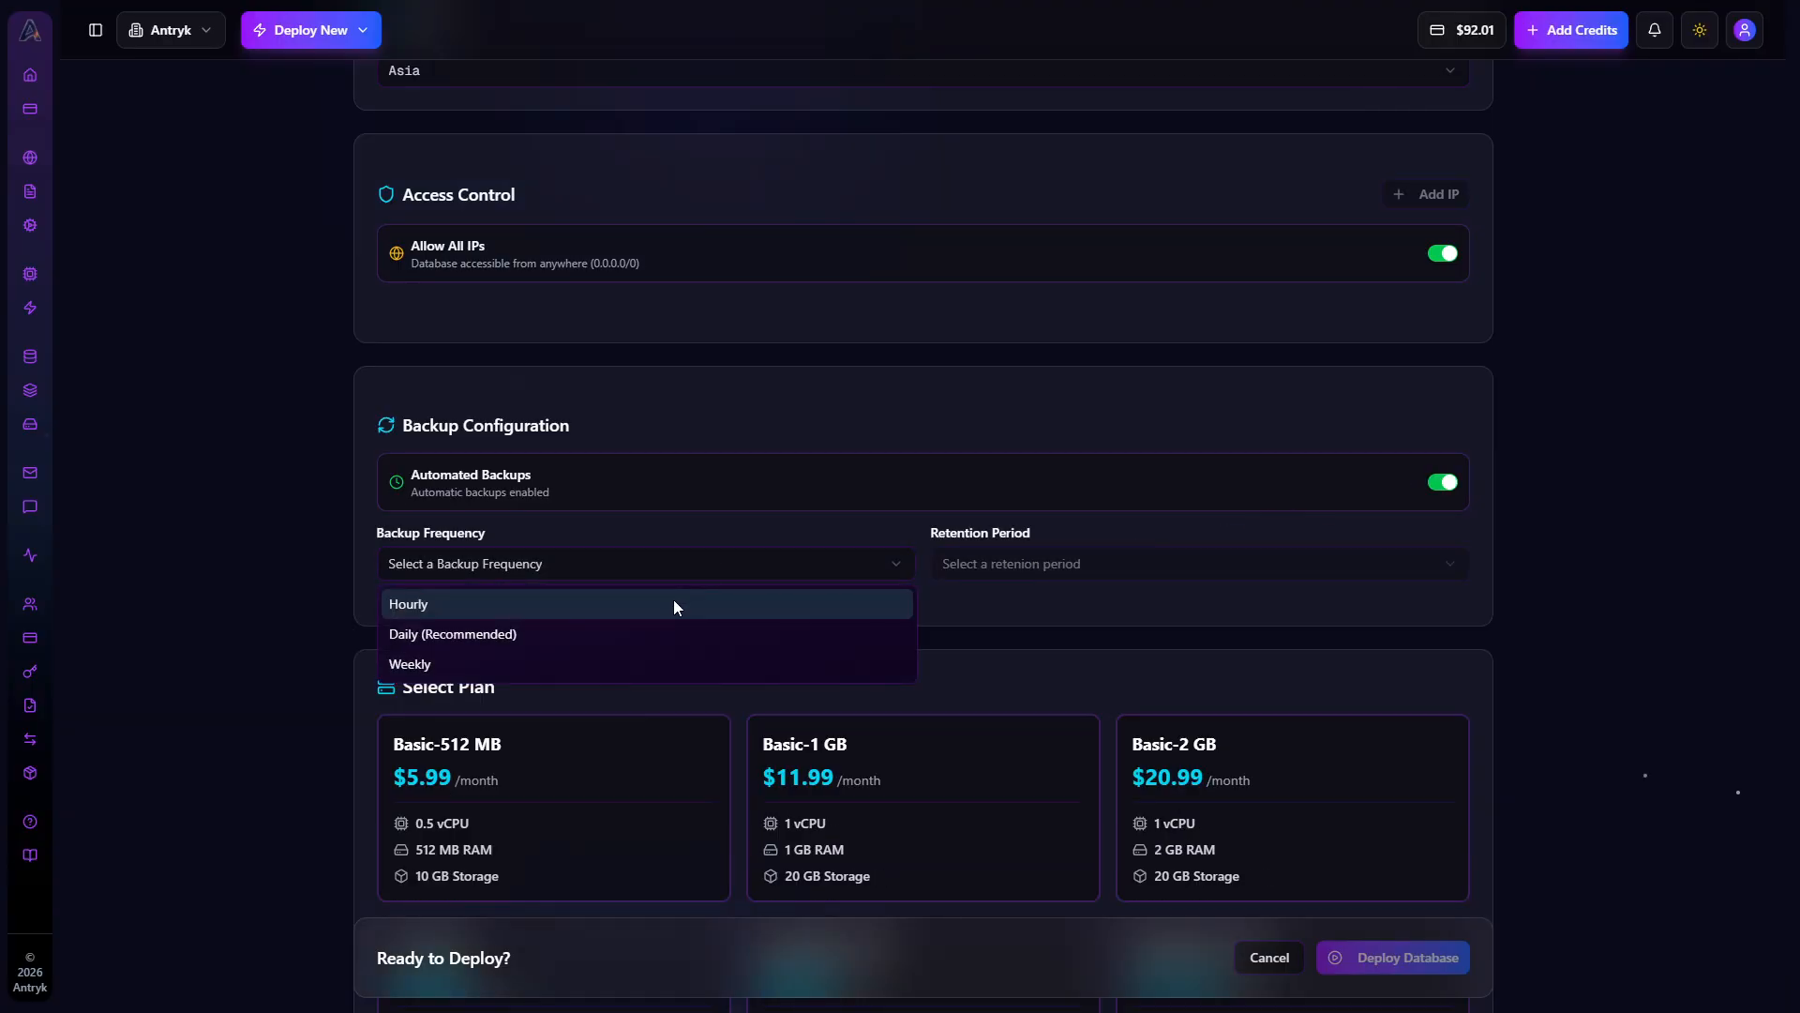
left_click(674, 603)
left_click(994, 563)
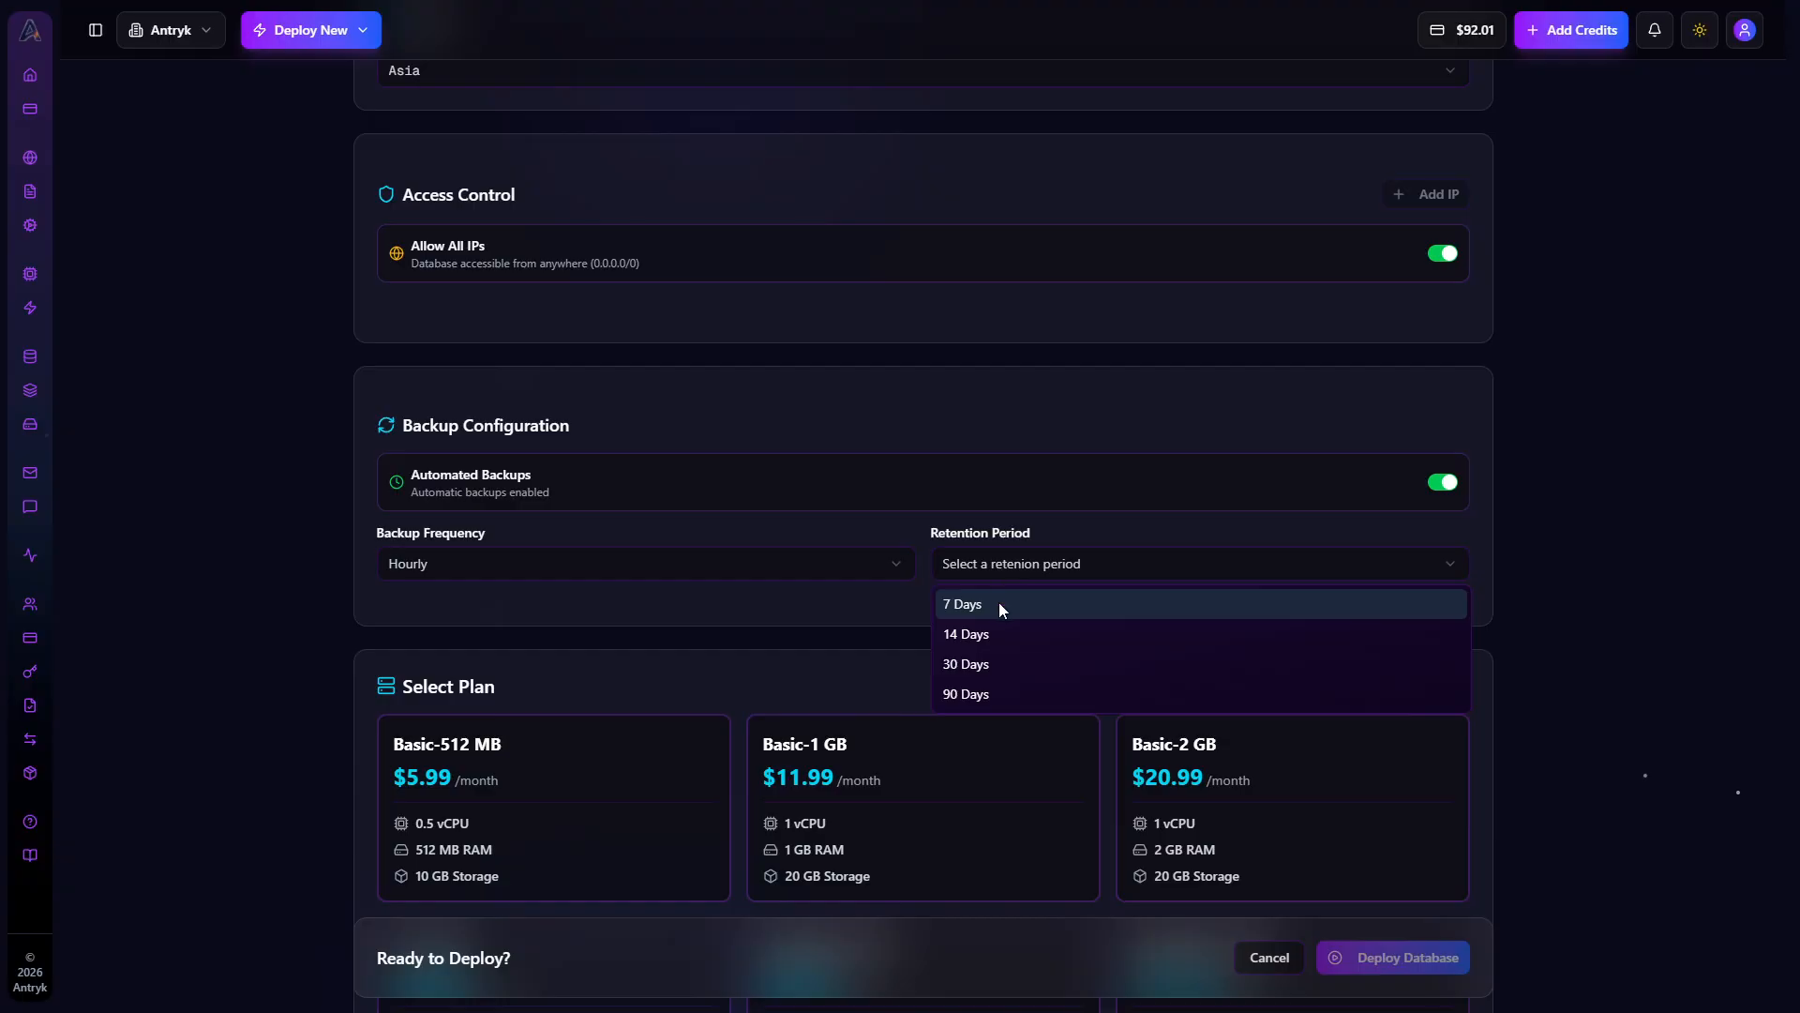
left_click(1001, 608)
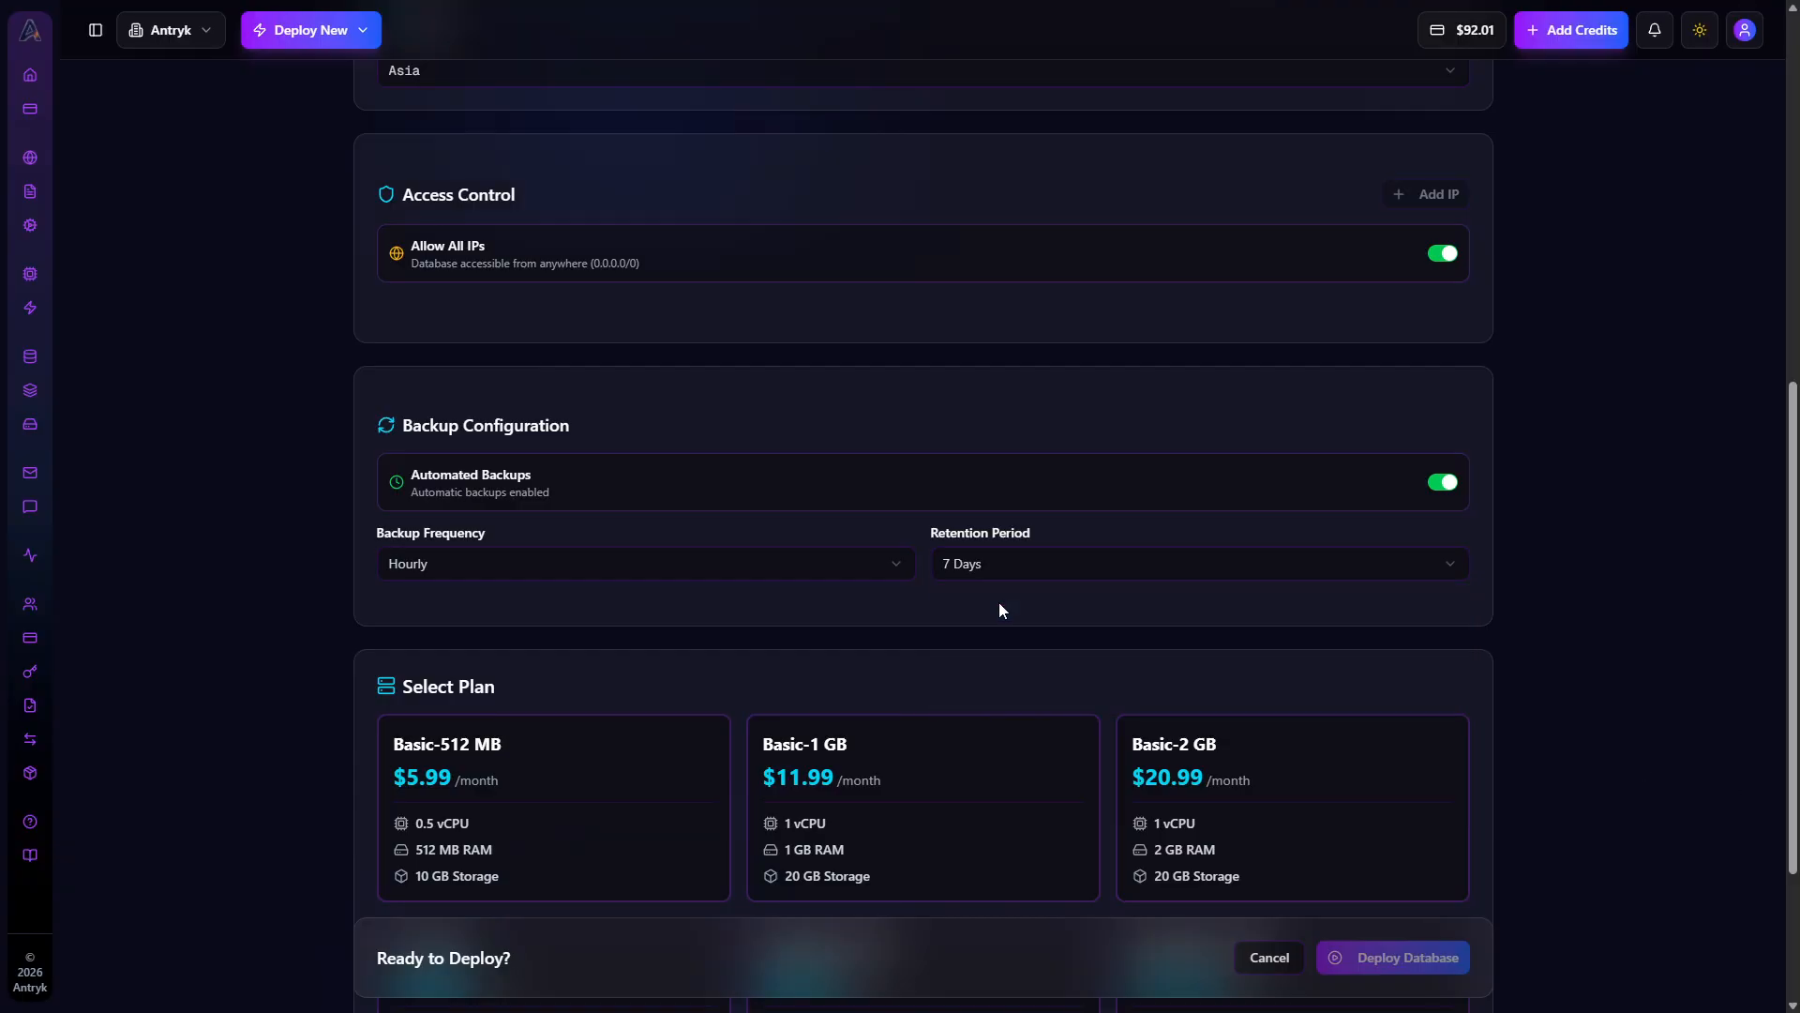
left_click(1455, 486)
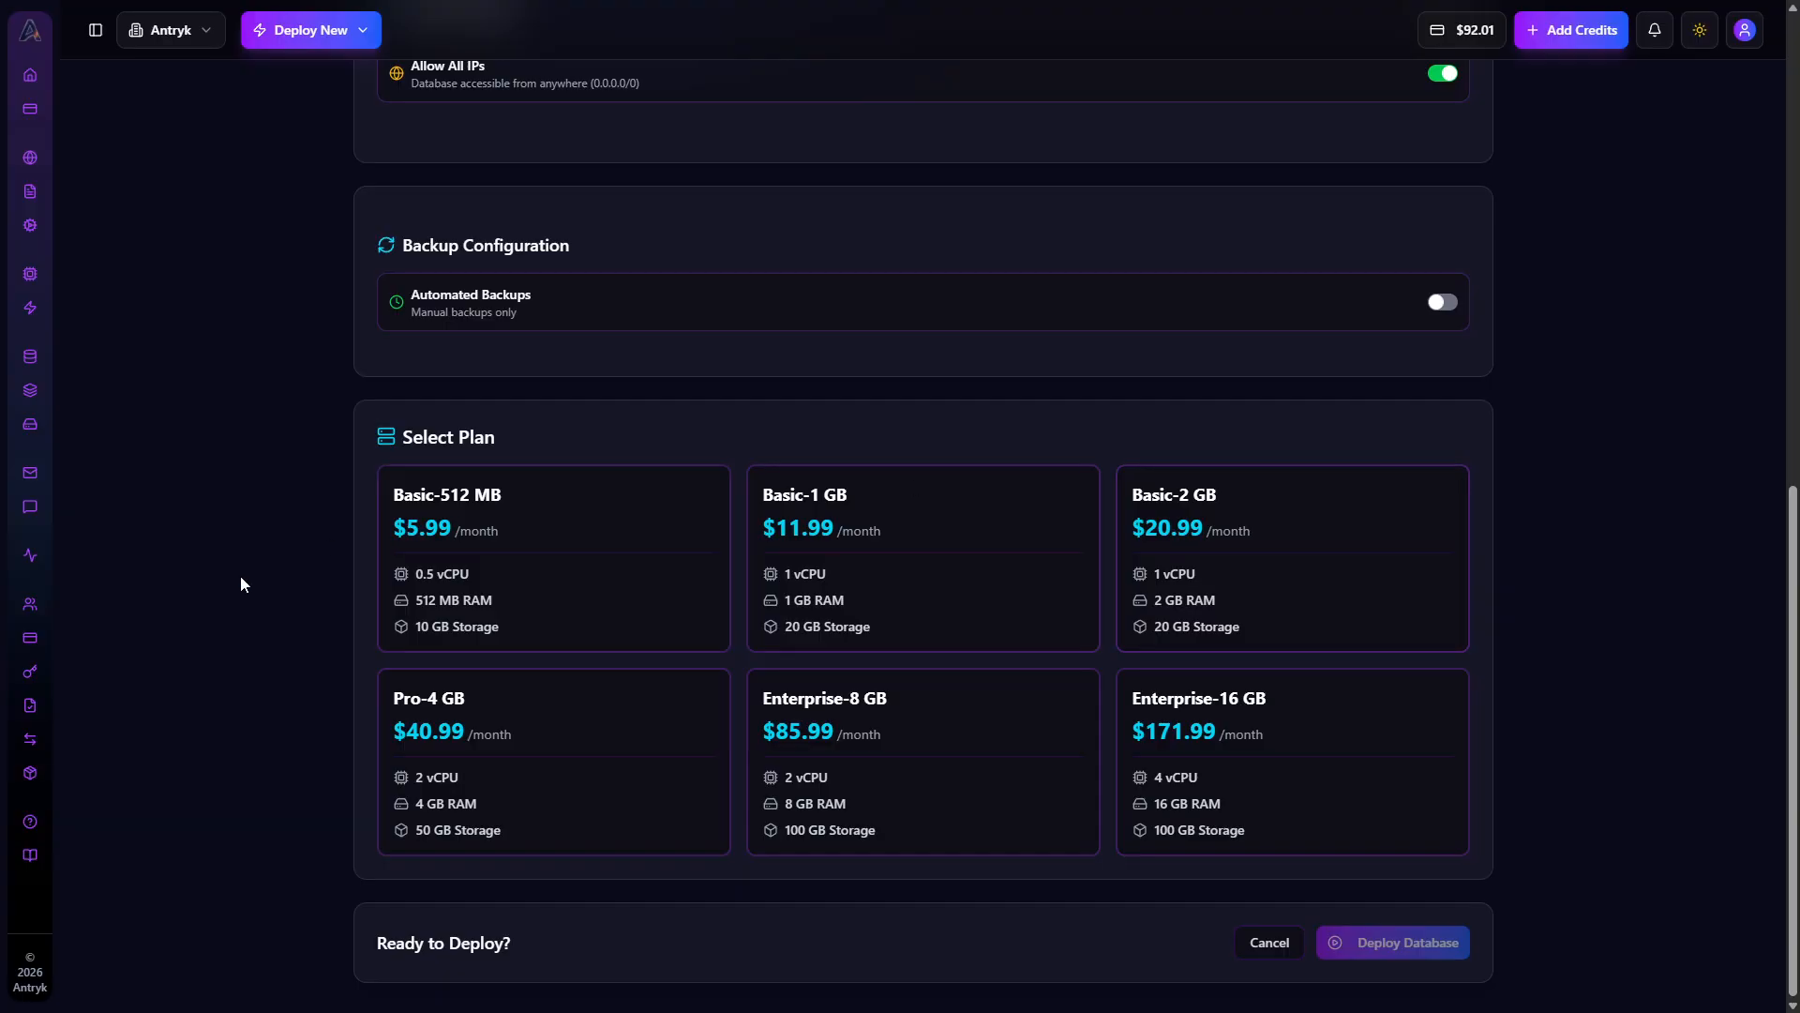
Select the Basic-512 MB plan and deploy the database
left_click(639, 543)
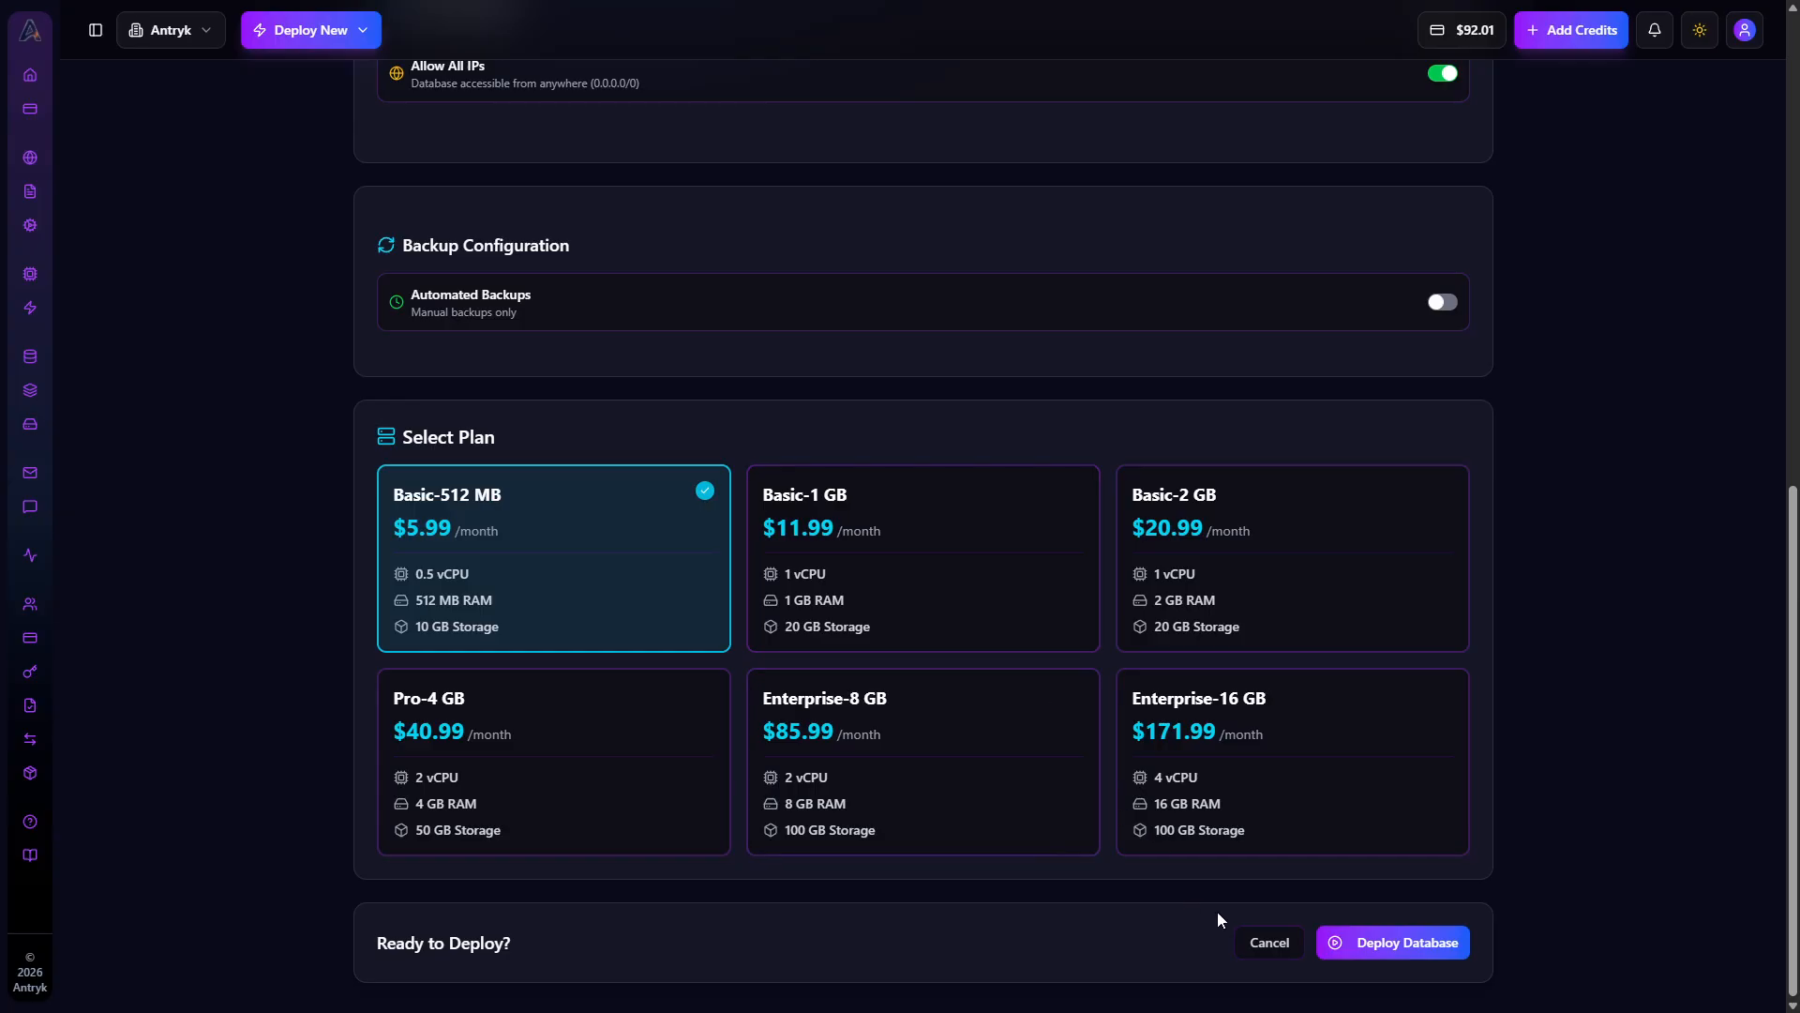
left_click(1337, 945)
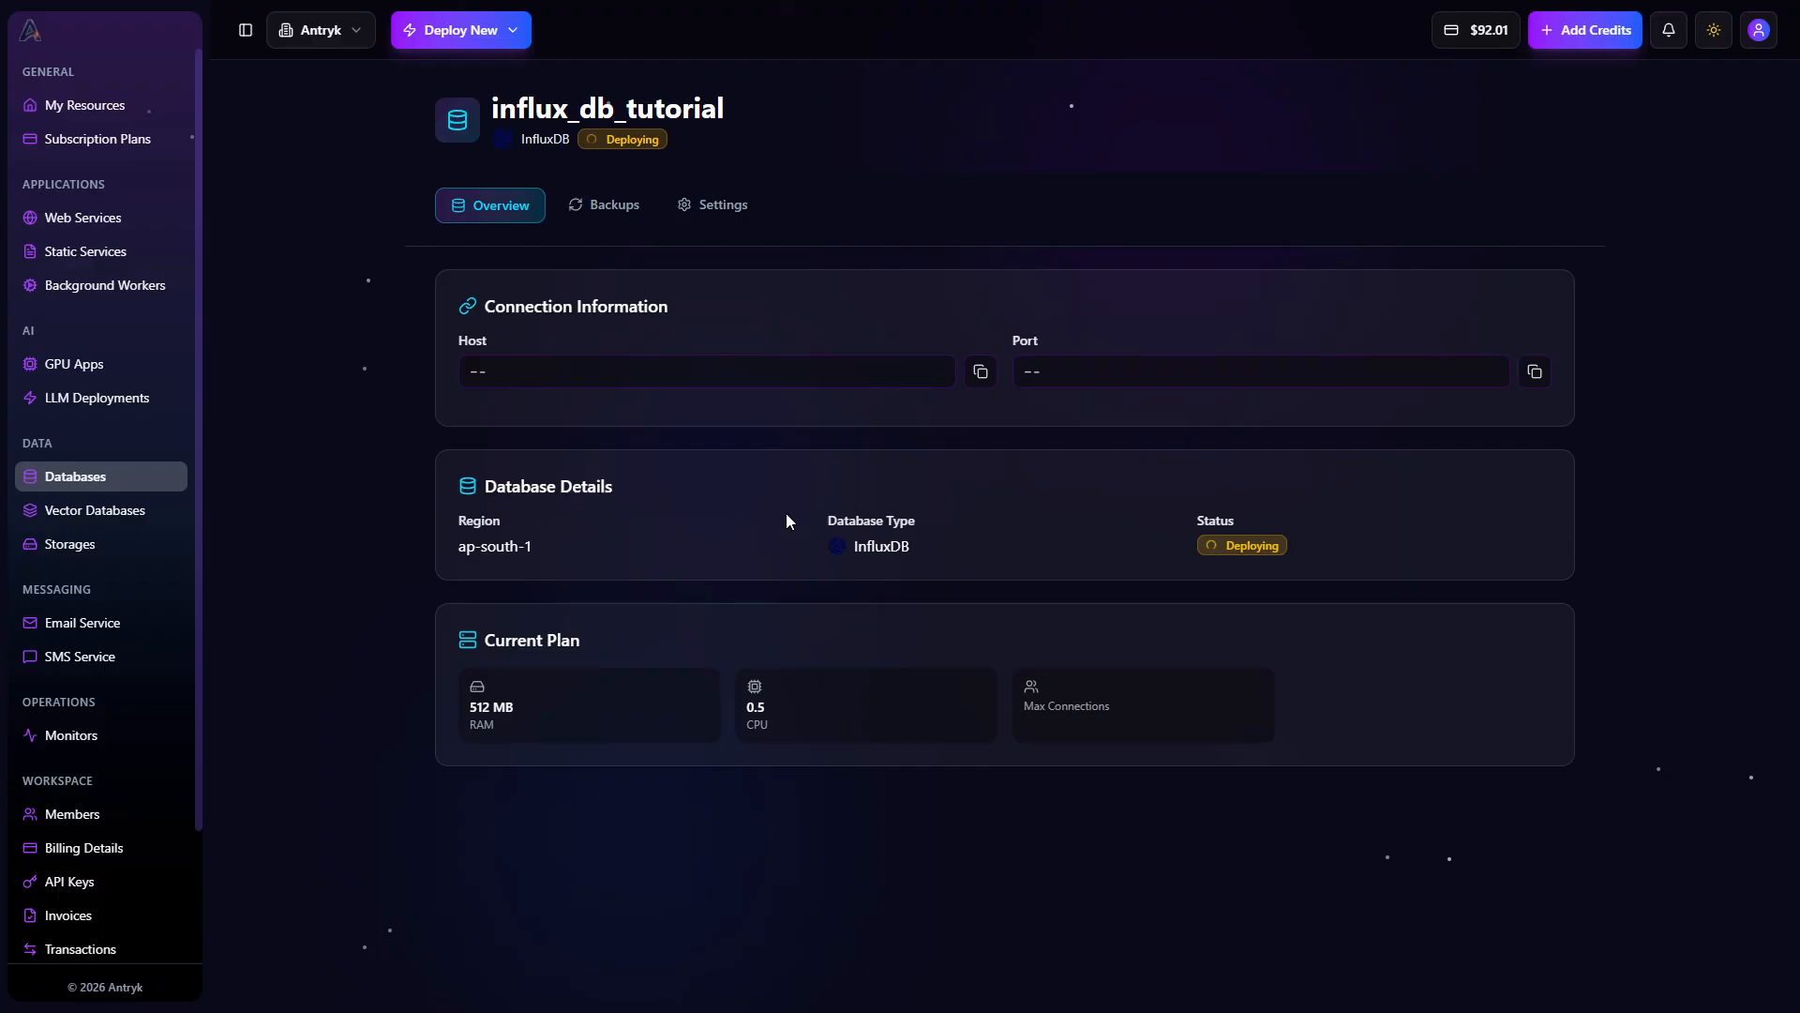
Browse the new database's Backups, Settings and Overview tabs and highlight its name in the header
left_click(627, 220)
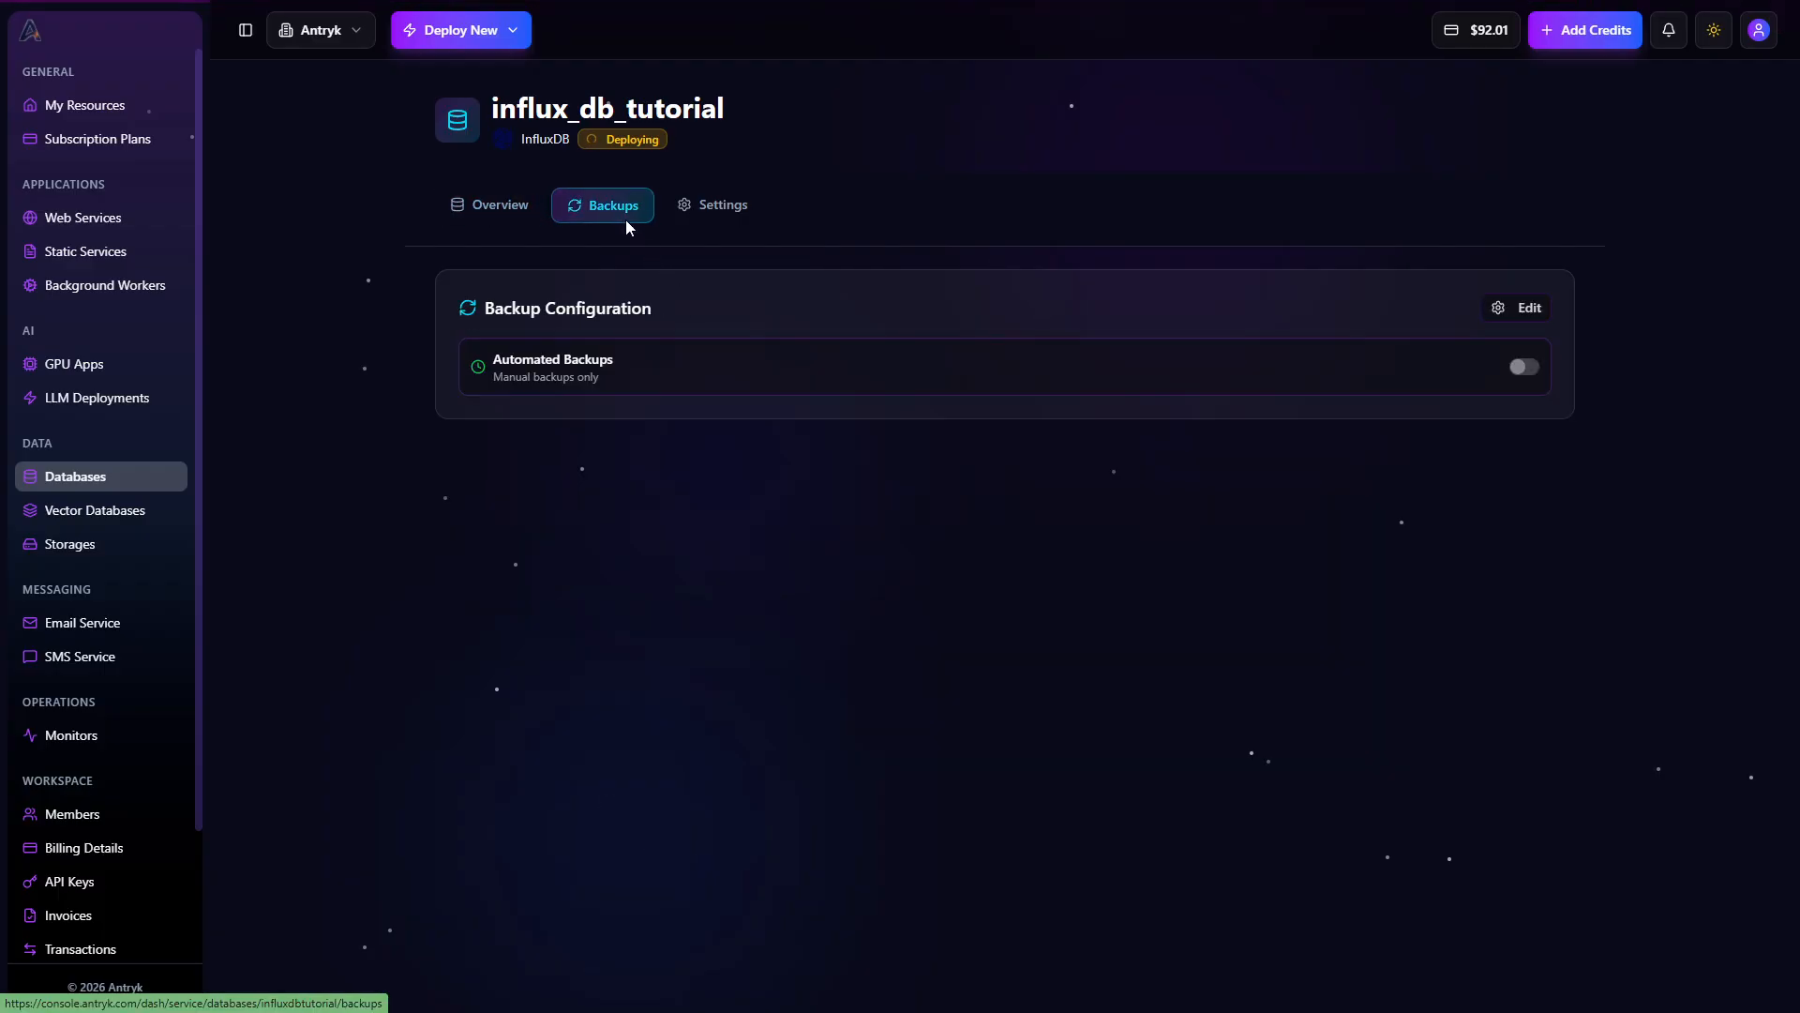
left_click(711, 204)
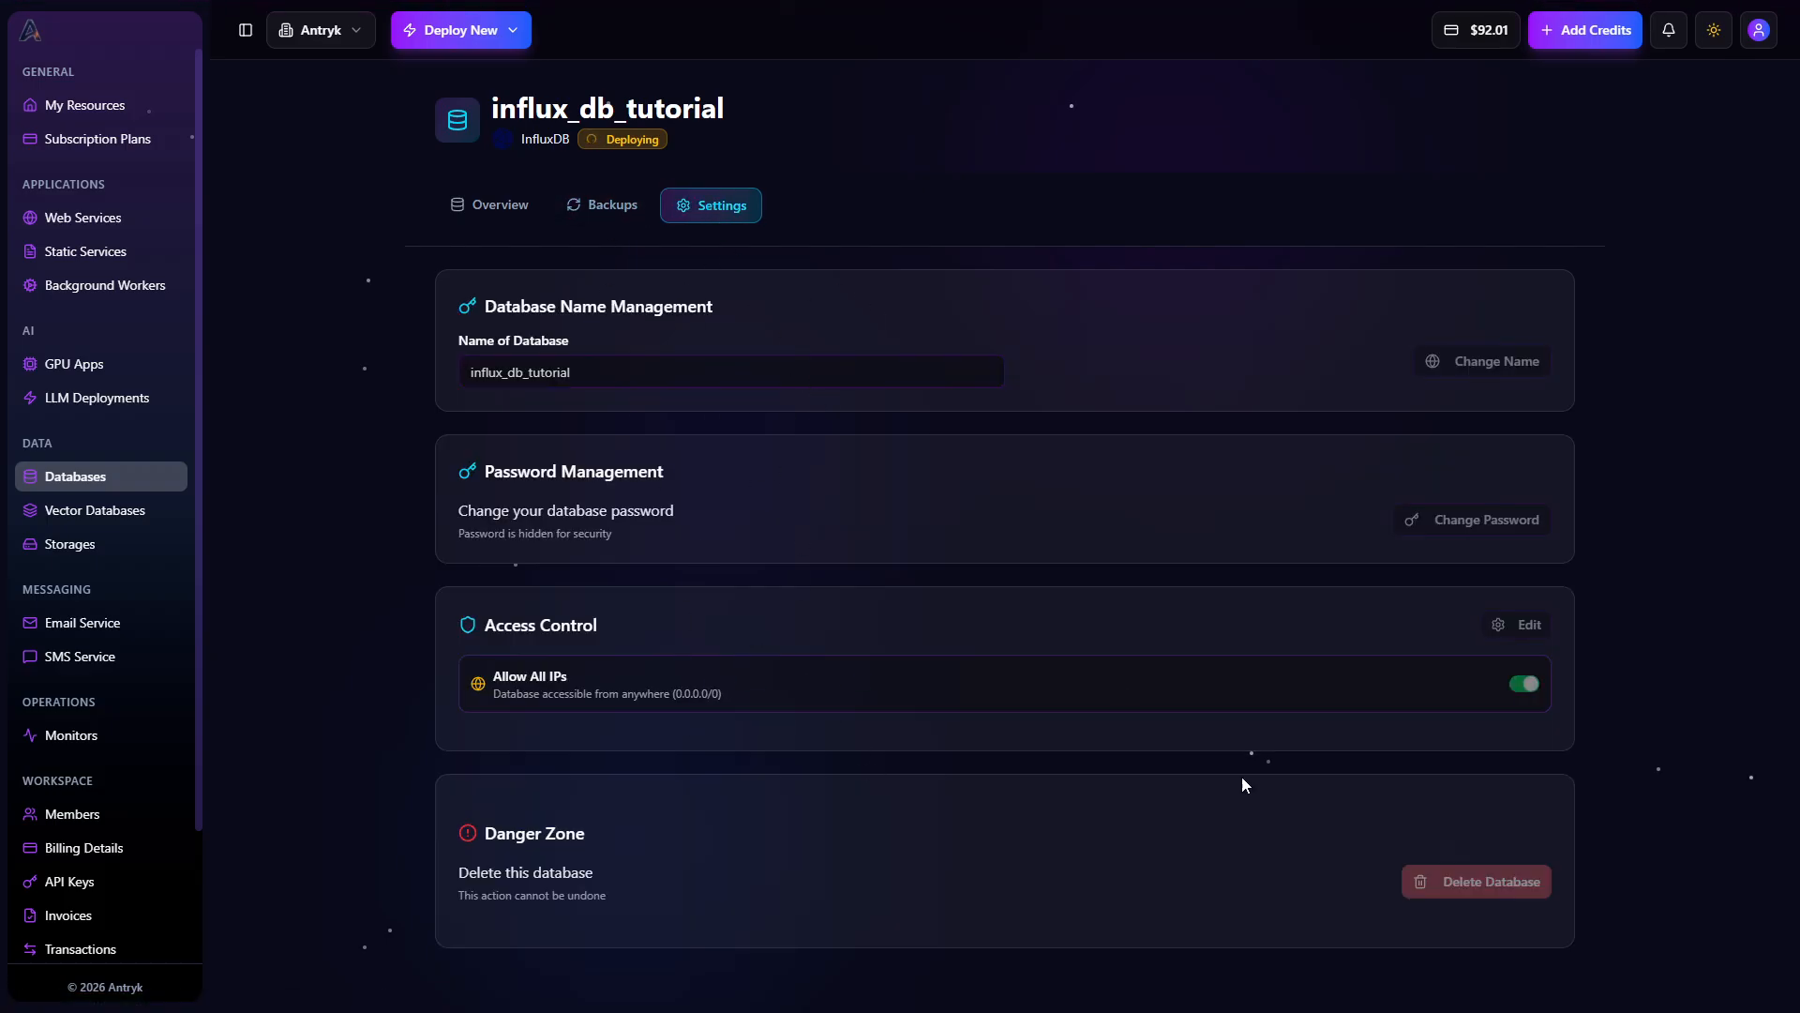
left_click(503, 214)
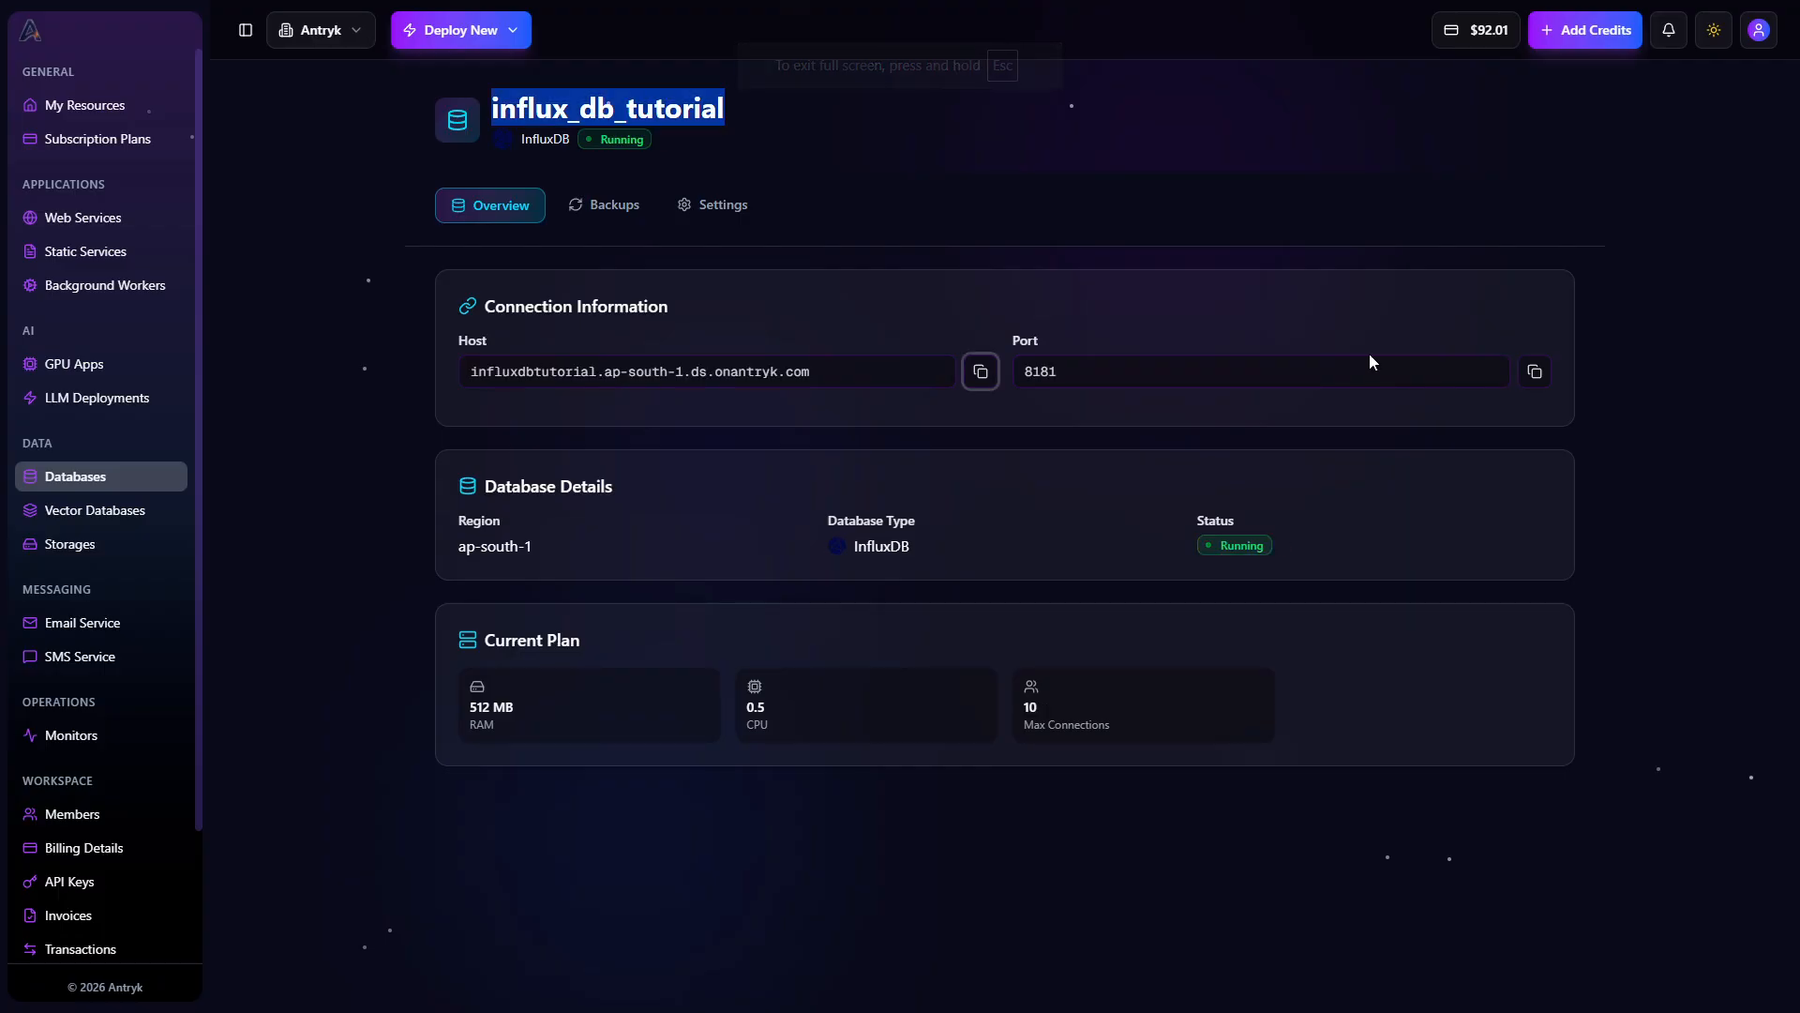
left_click(962, 142)
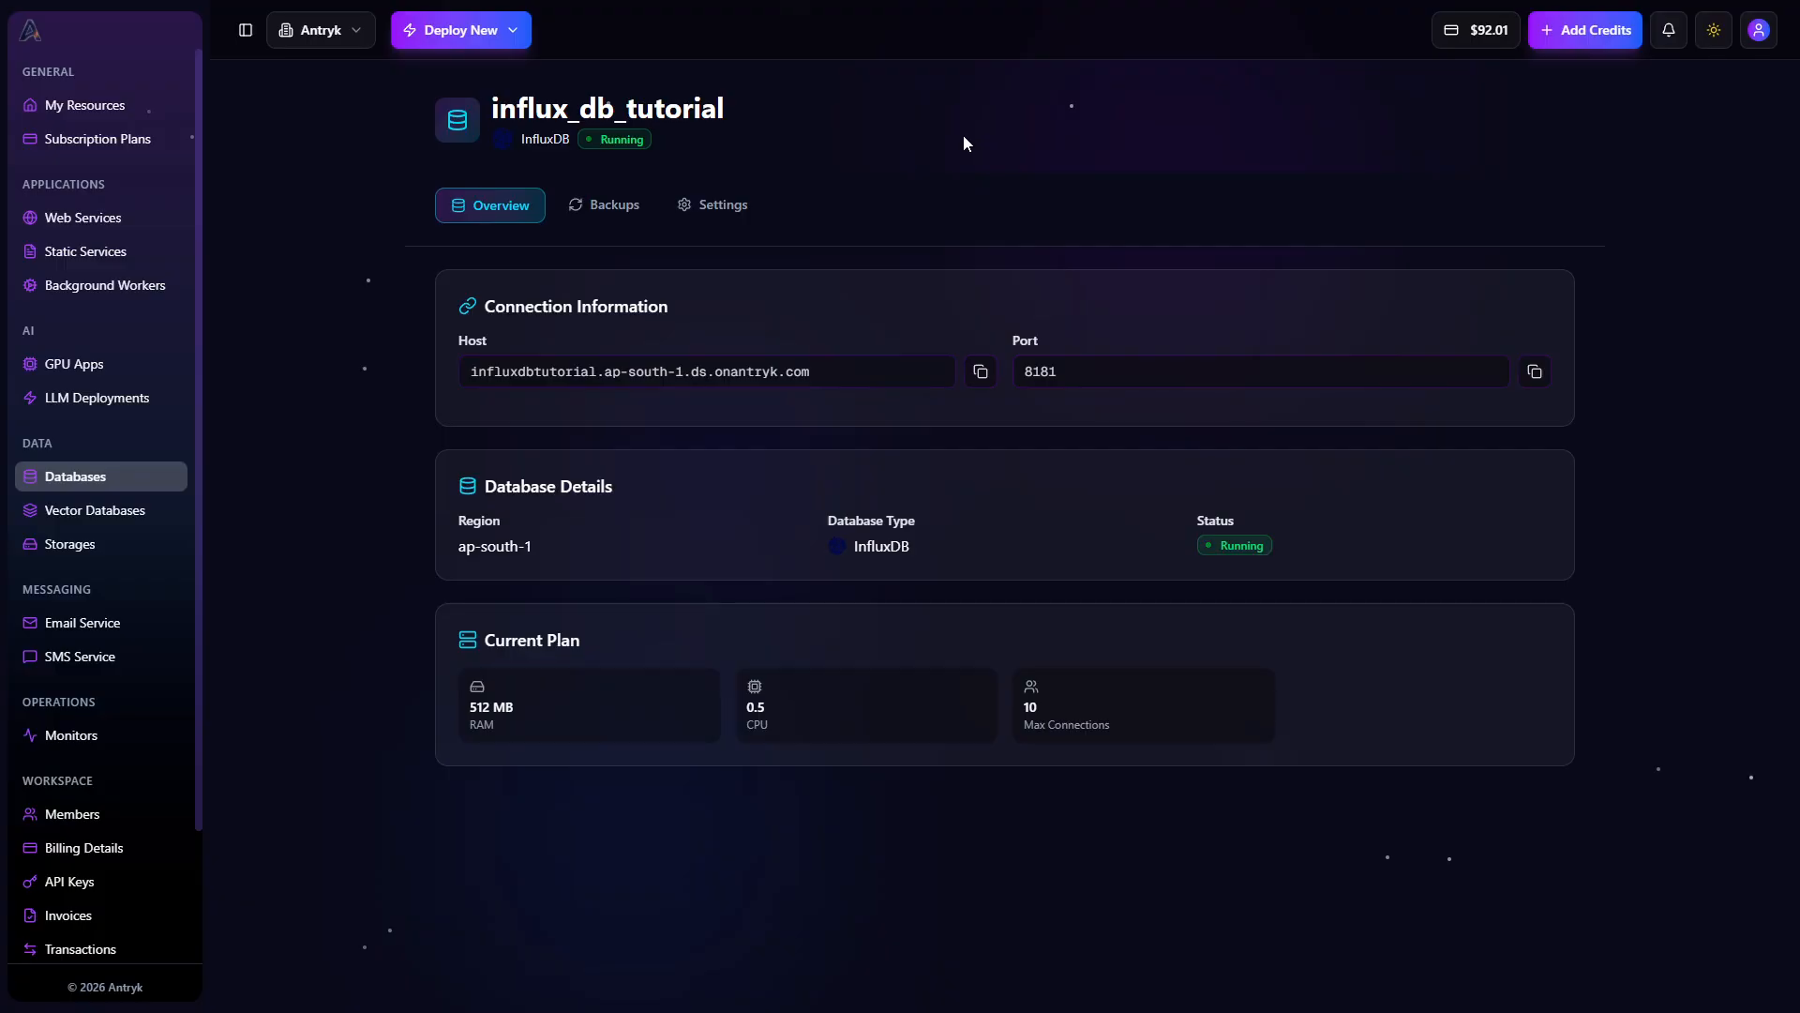
left_click_drag(751, 114, 474, 120)
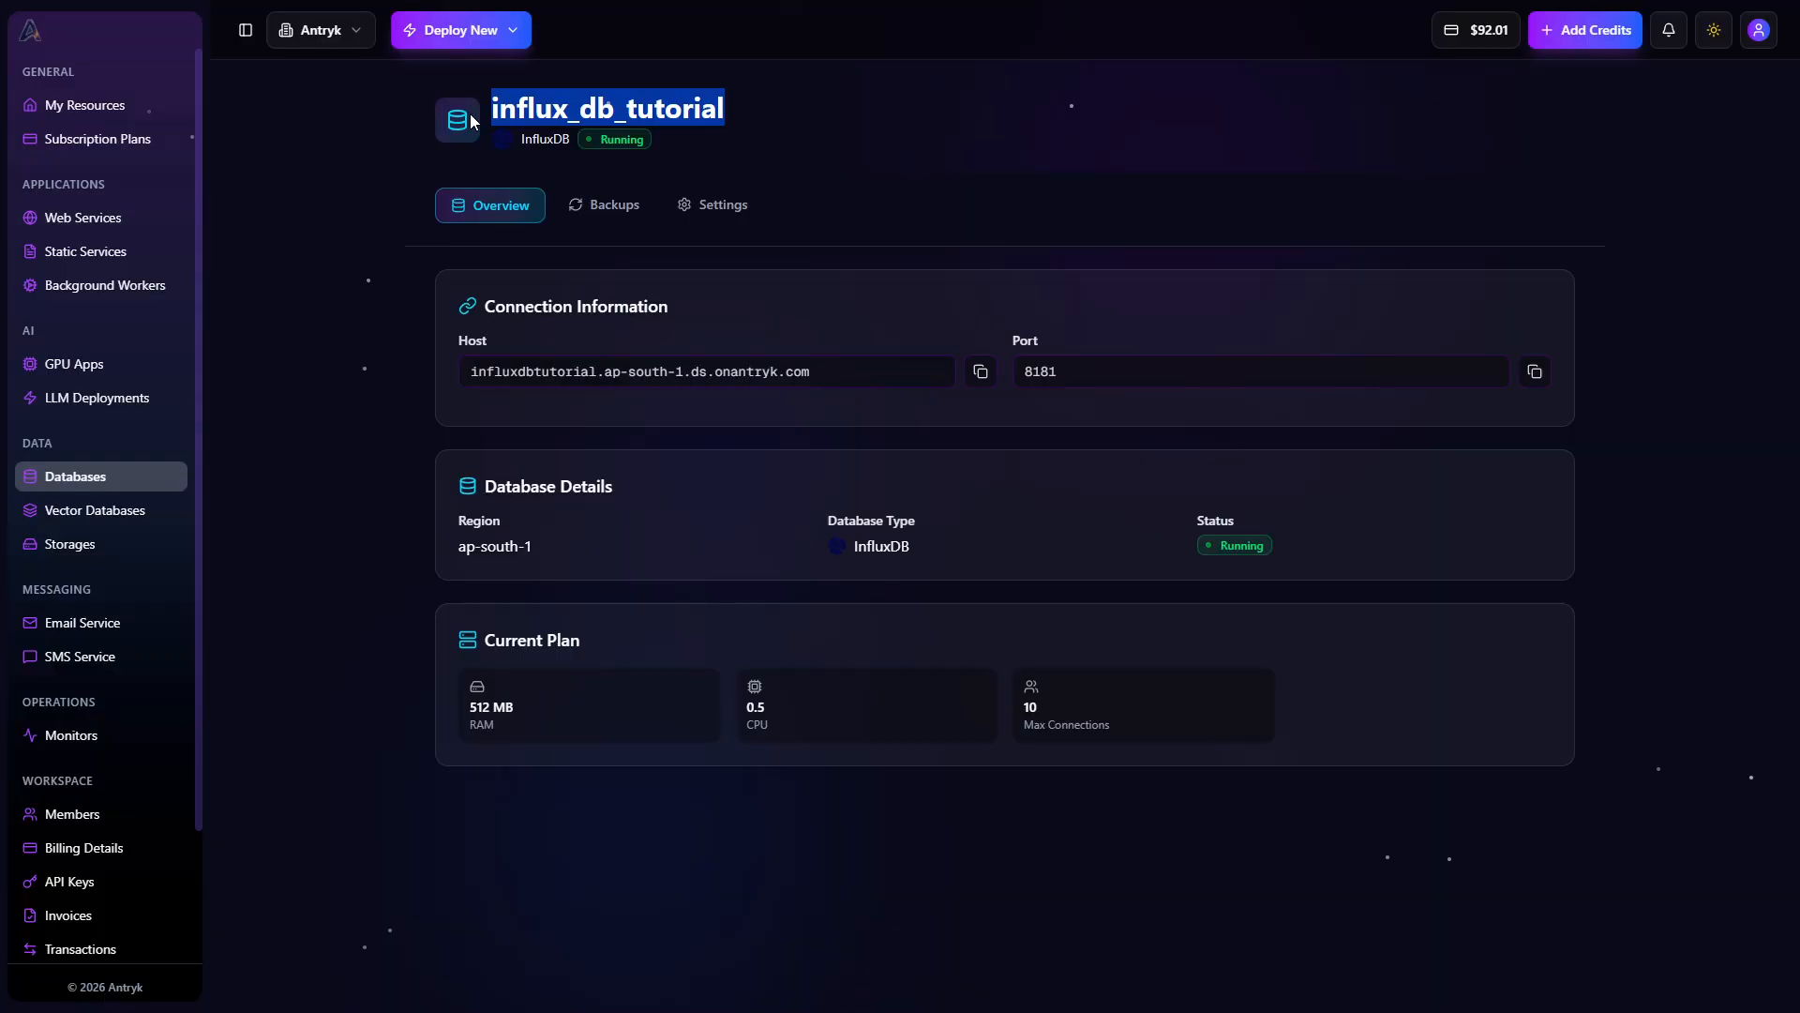
Point out the database's host address in its connection information and switch to the code editor
left_click(474, 120)
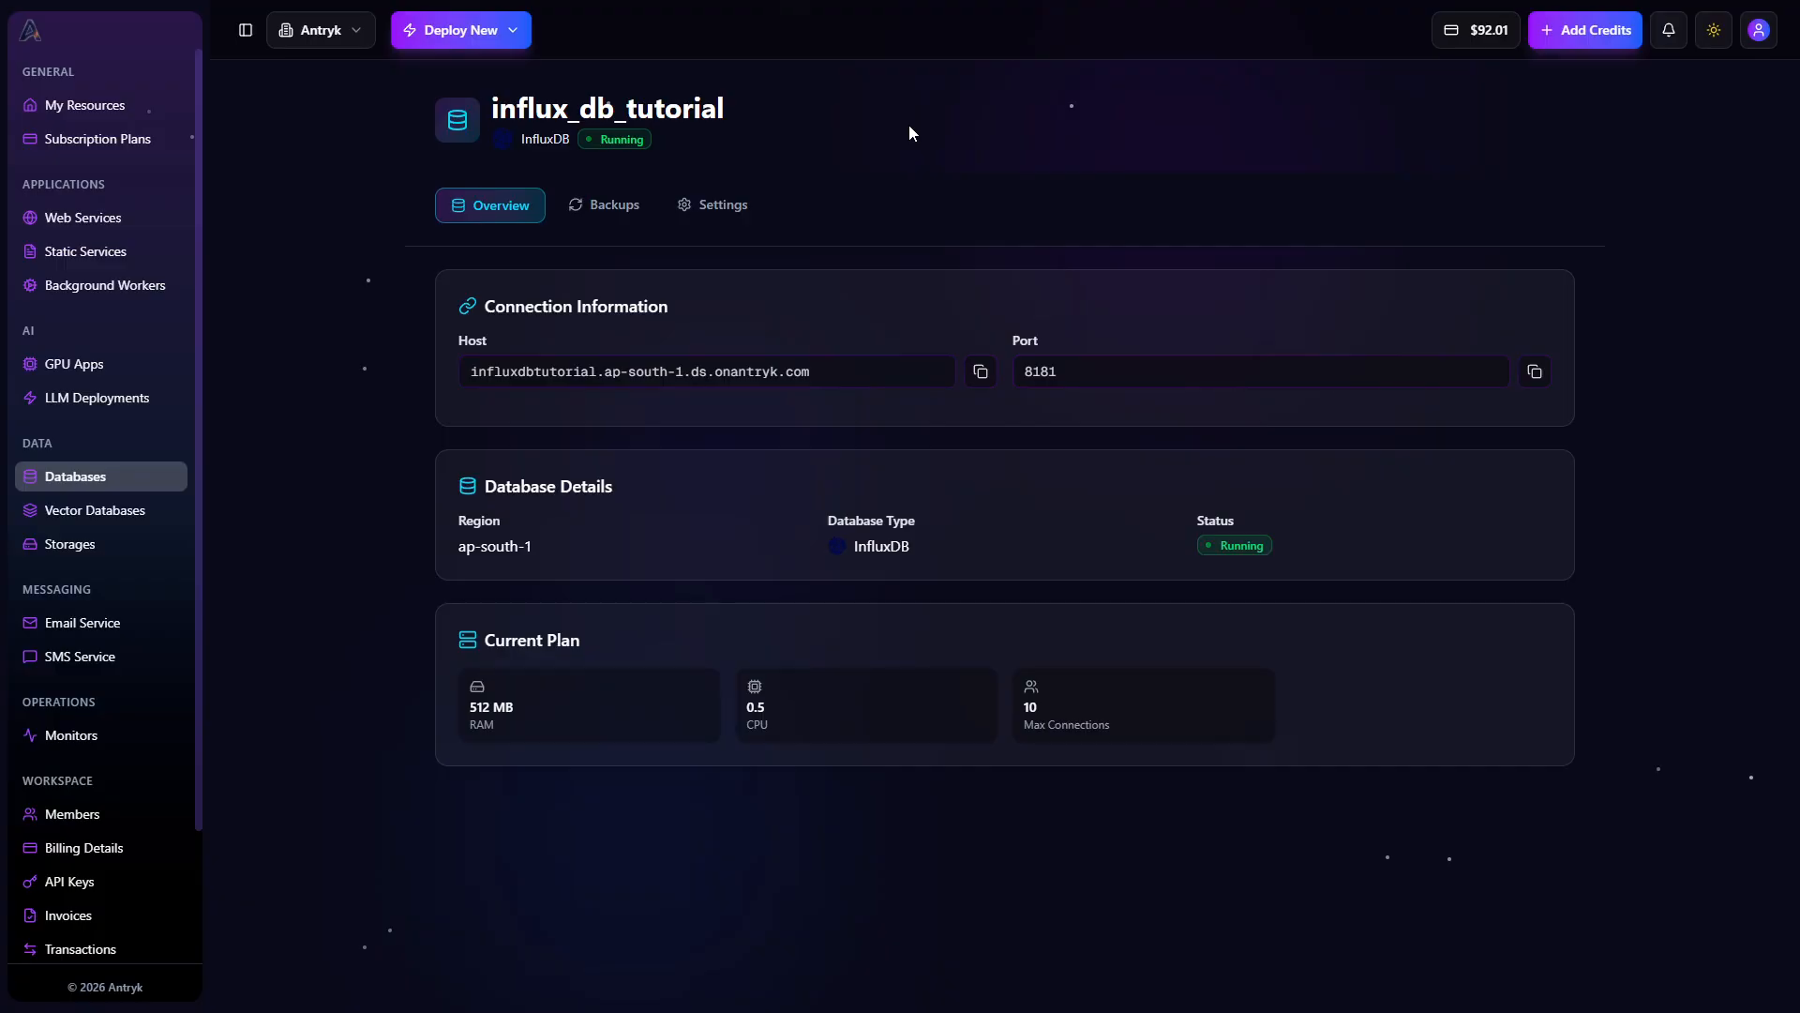
left_click(889, 367)
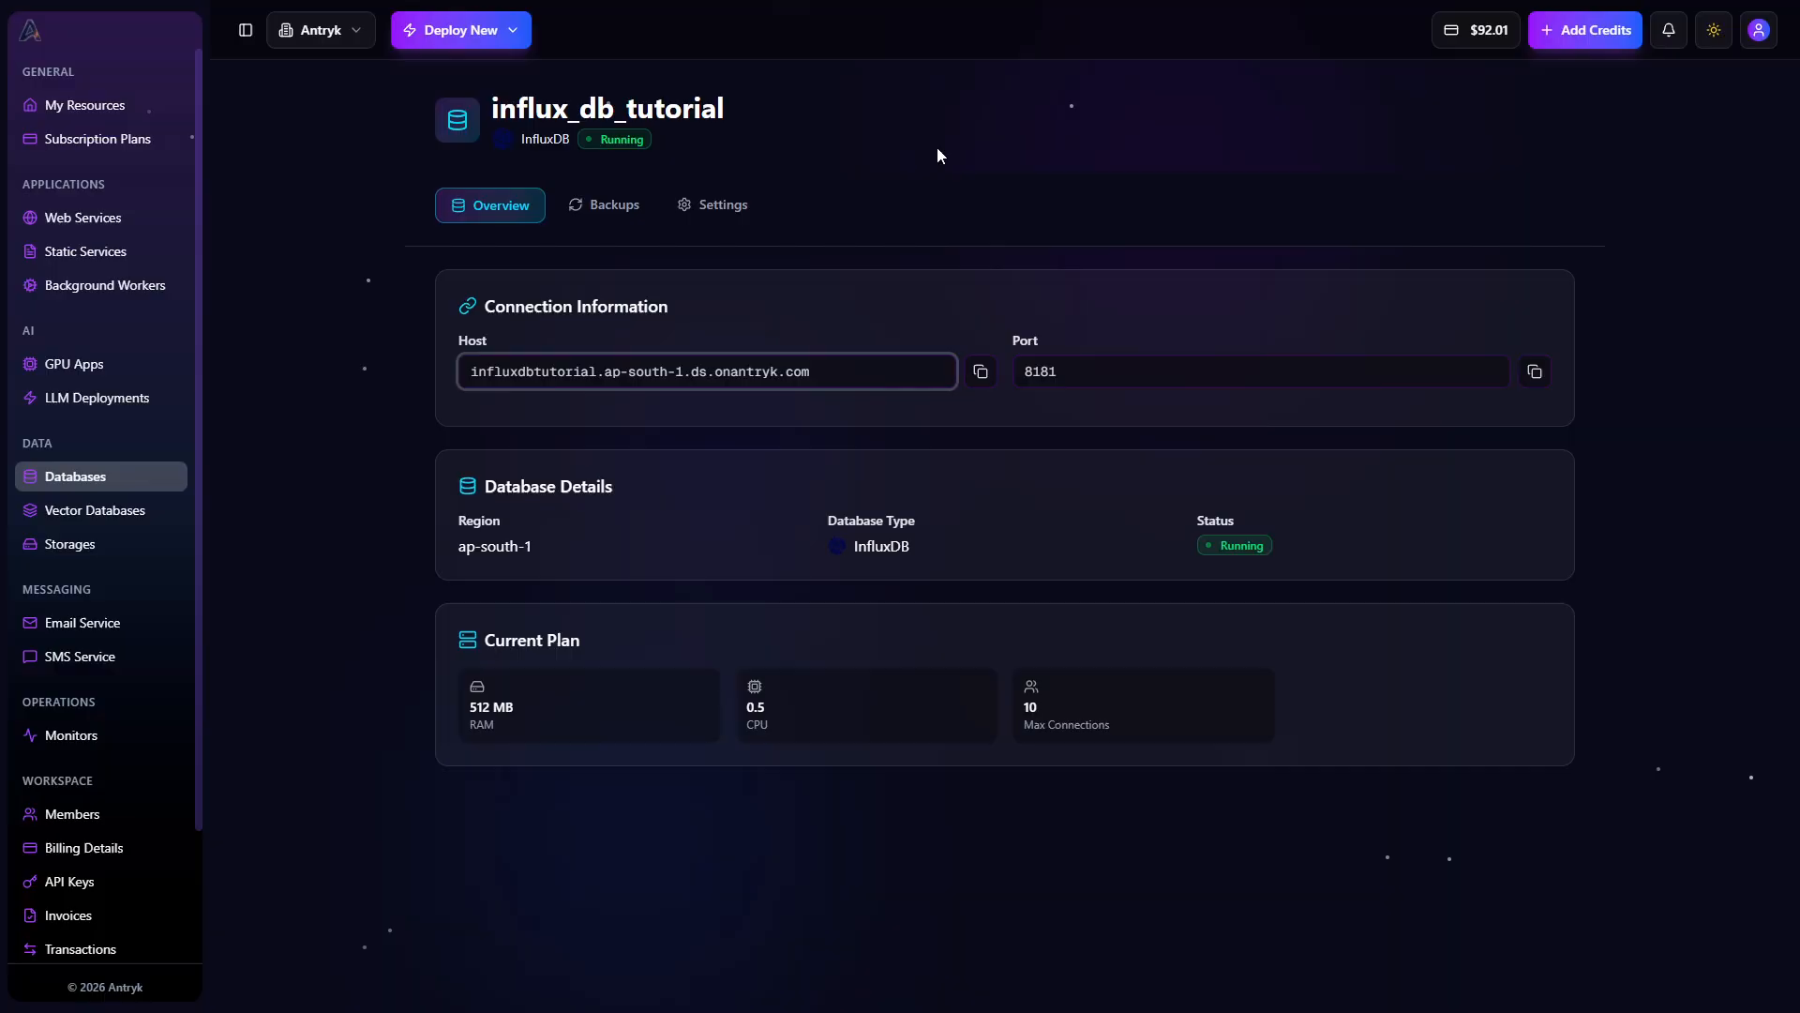
key("alt+Tab")
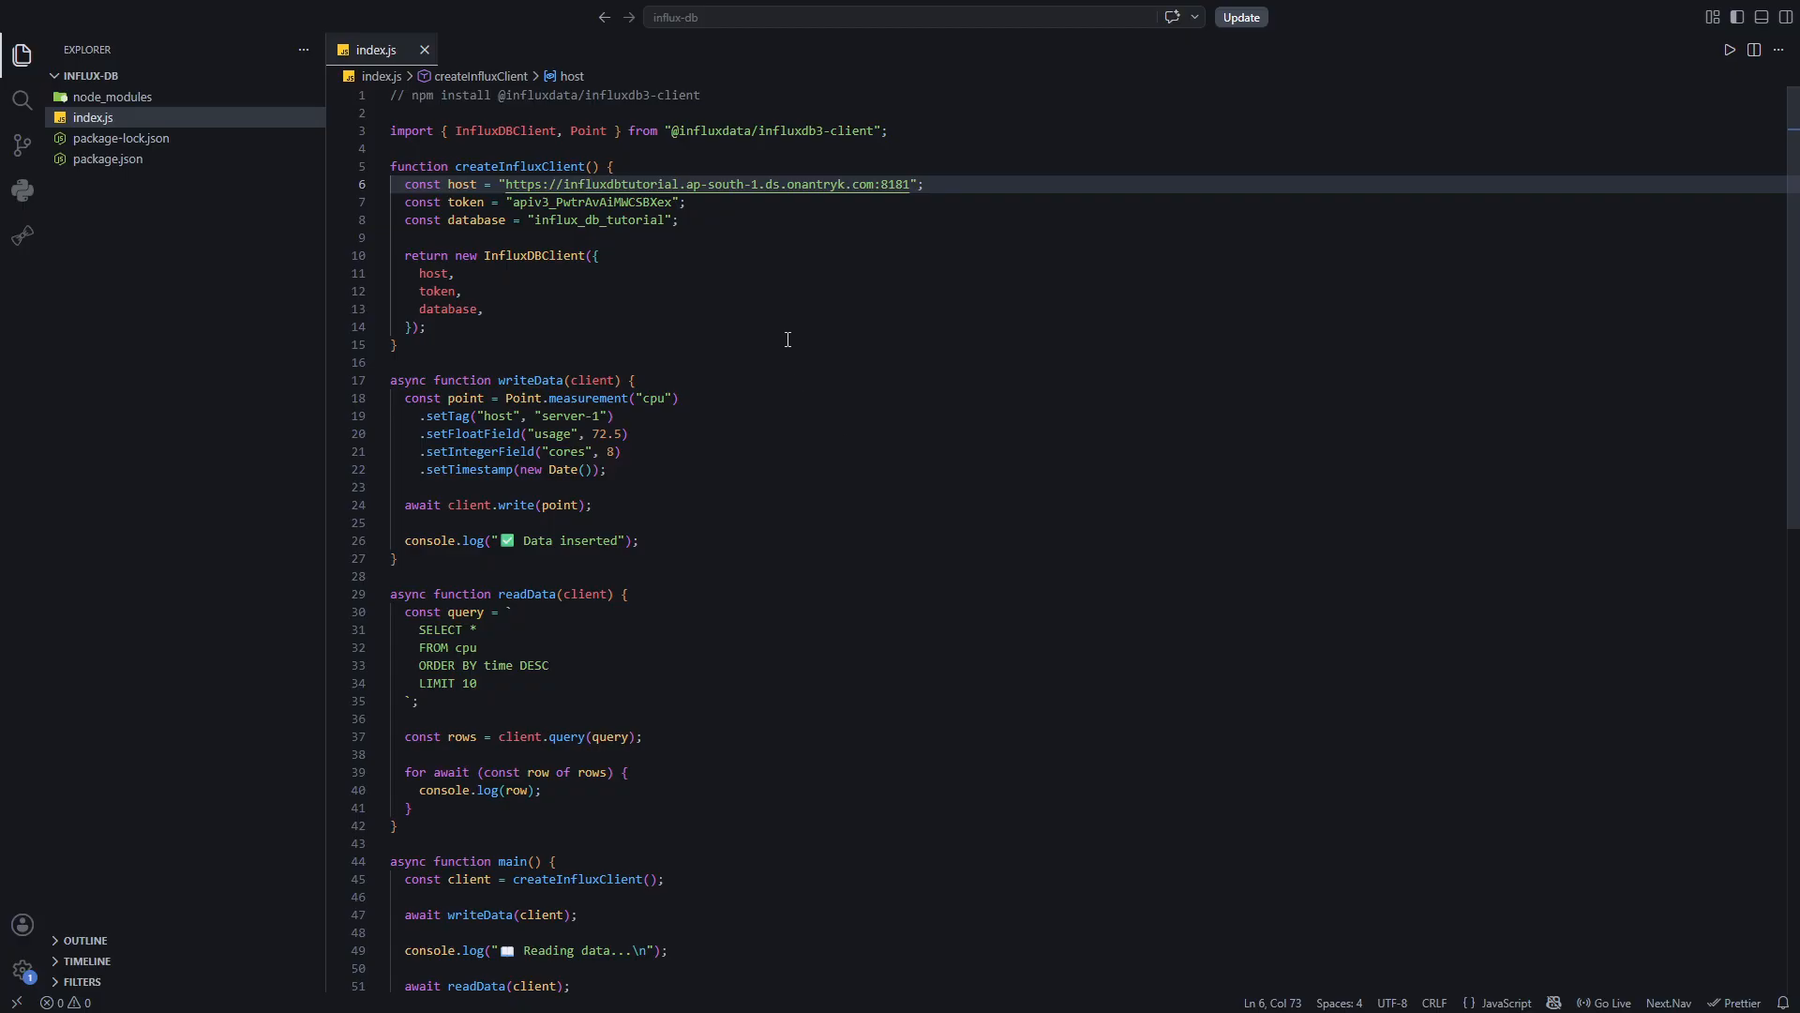
Review index.js by highlighting the install comment, the host, token and database constants, and the write and read calls in main
left_click_drag(698, 95, 388, 89)
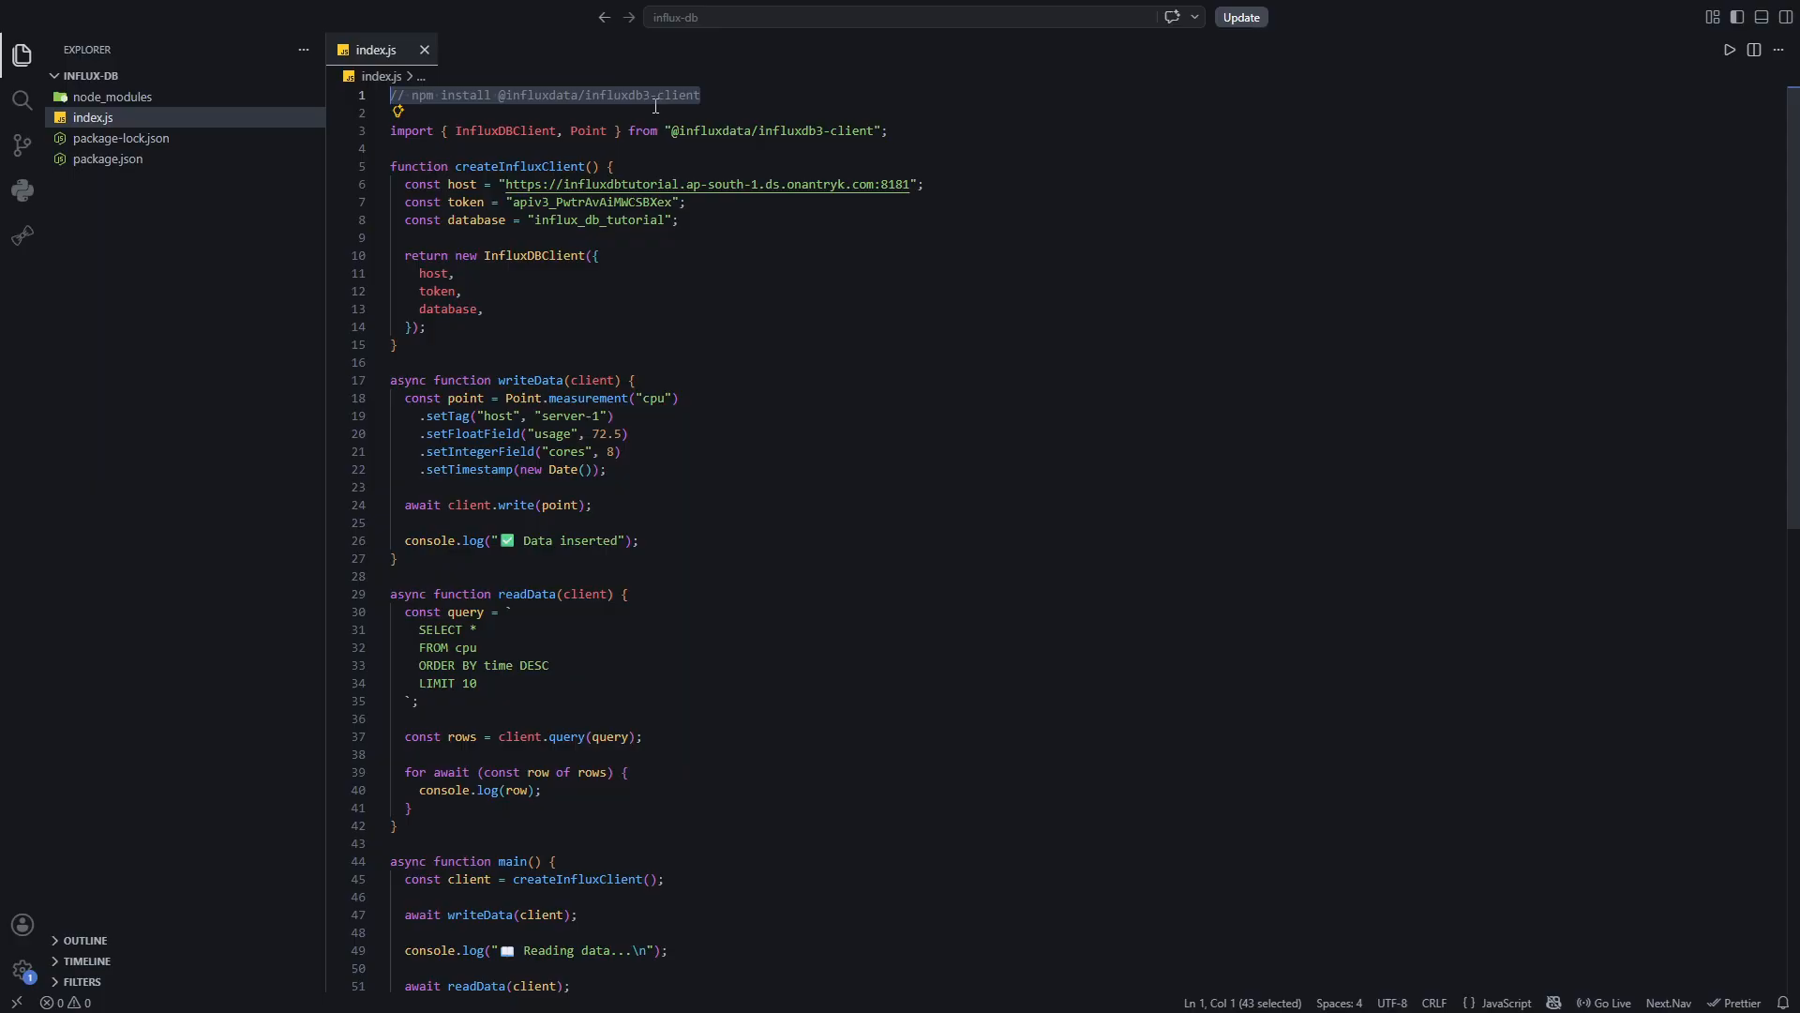
left_click(666, 238)
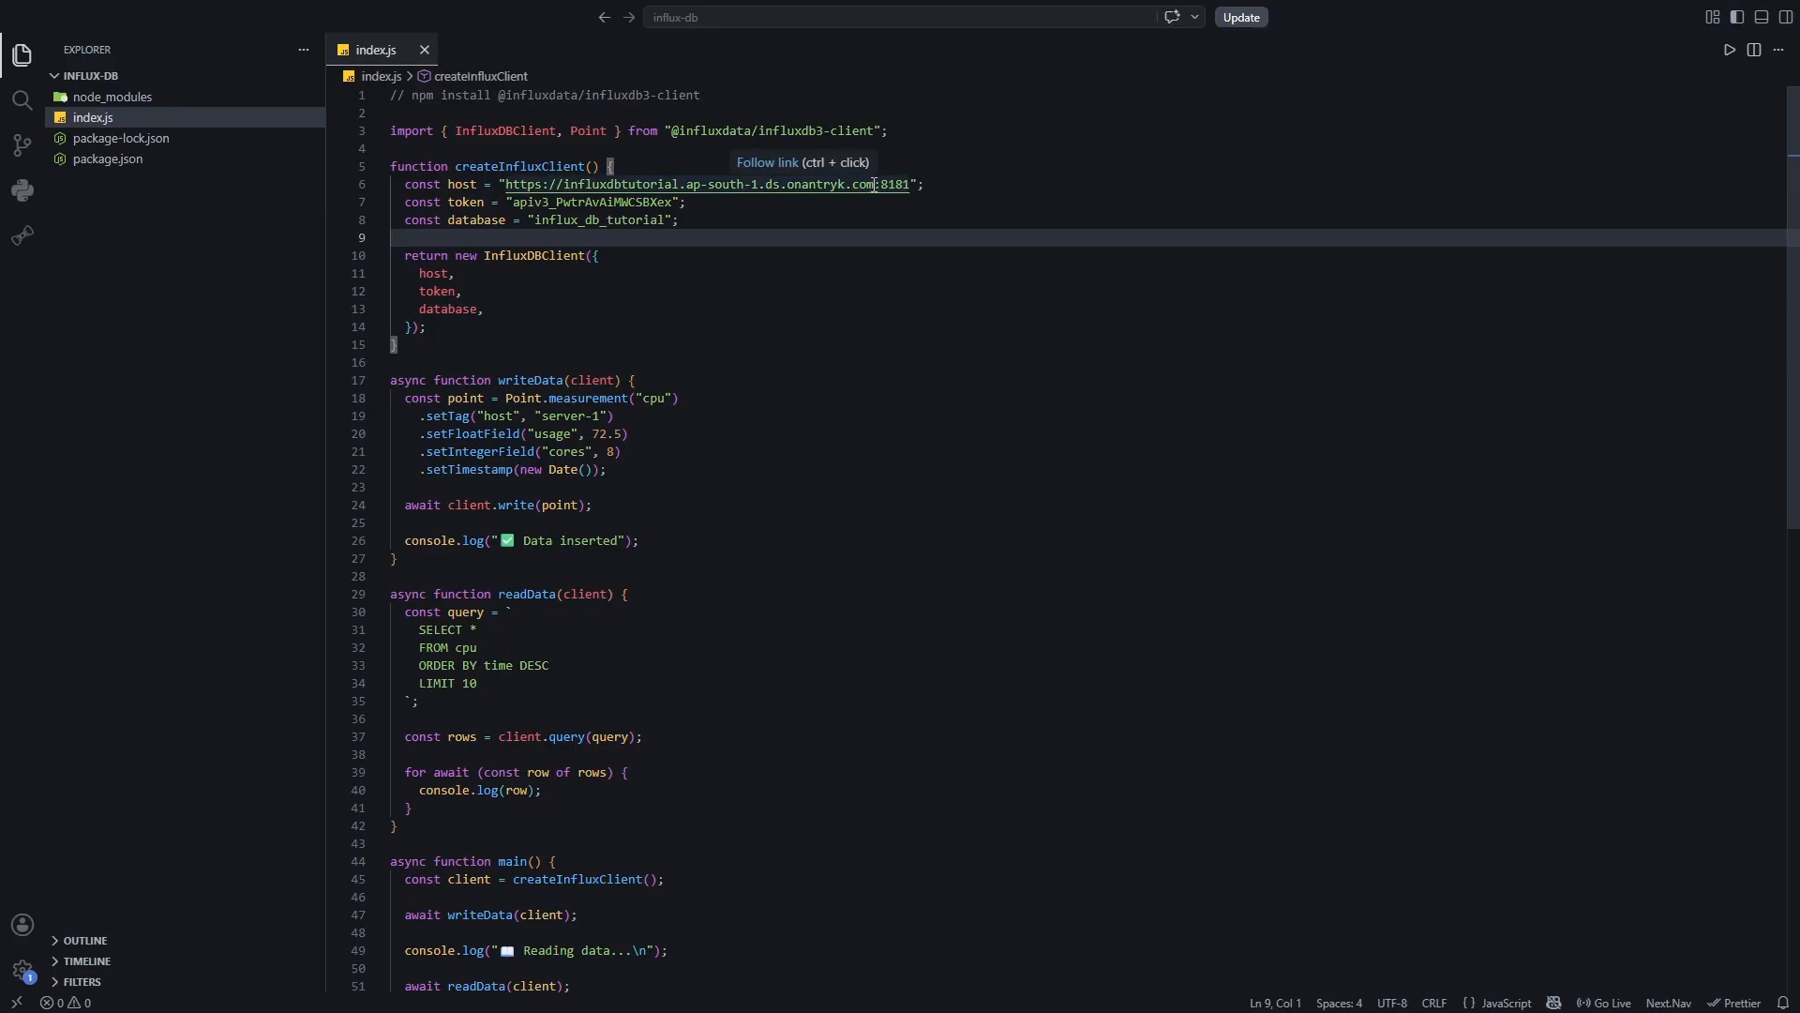
left_click_drag(876, 184, 883, 183)
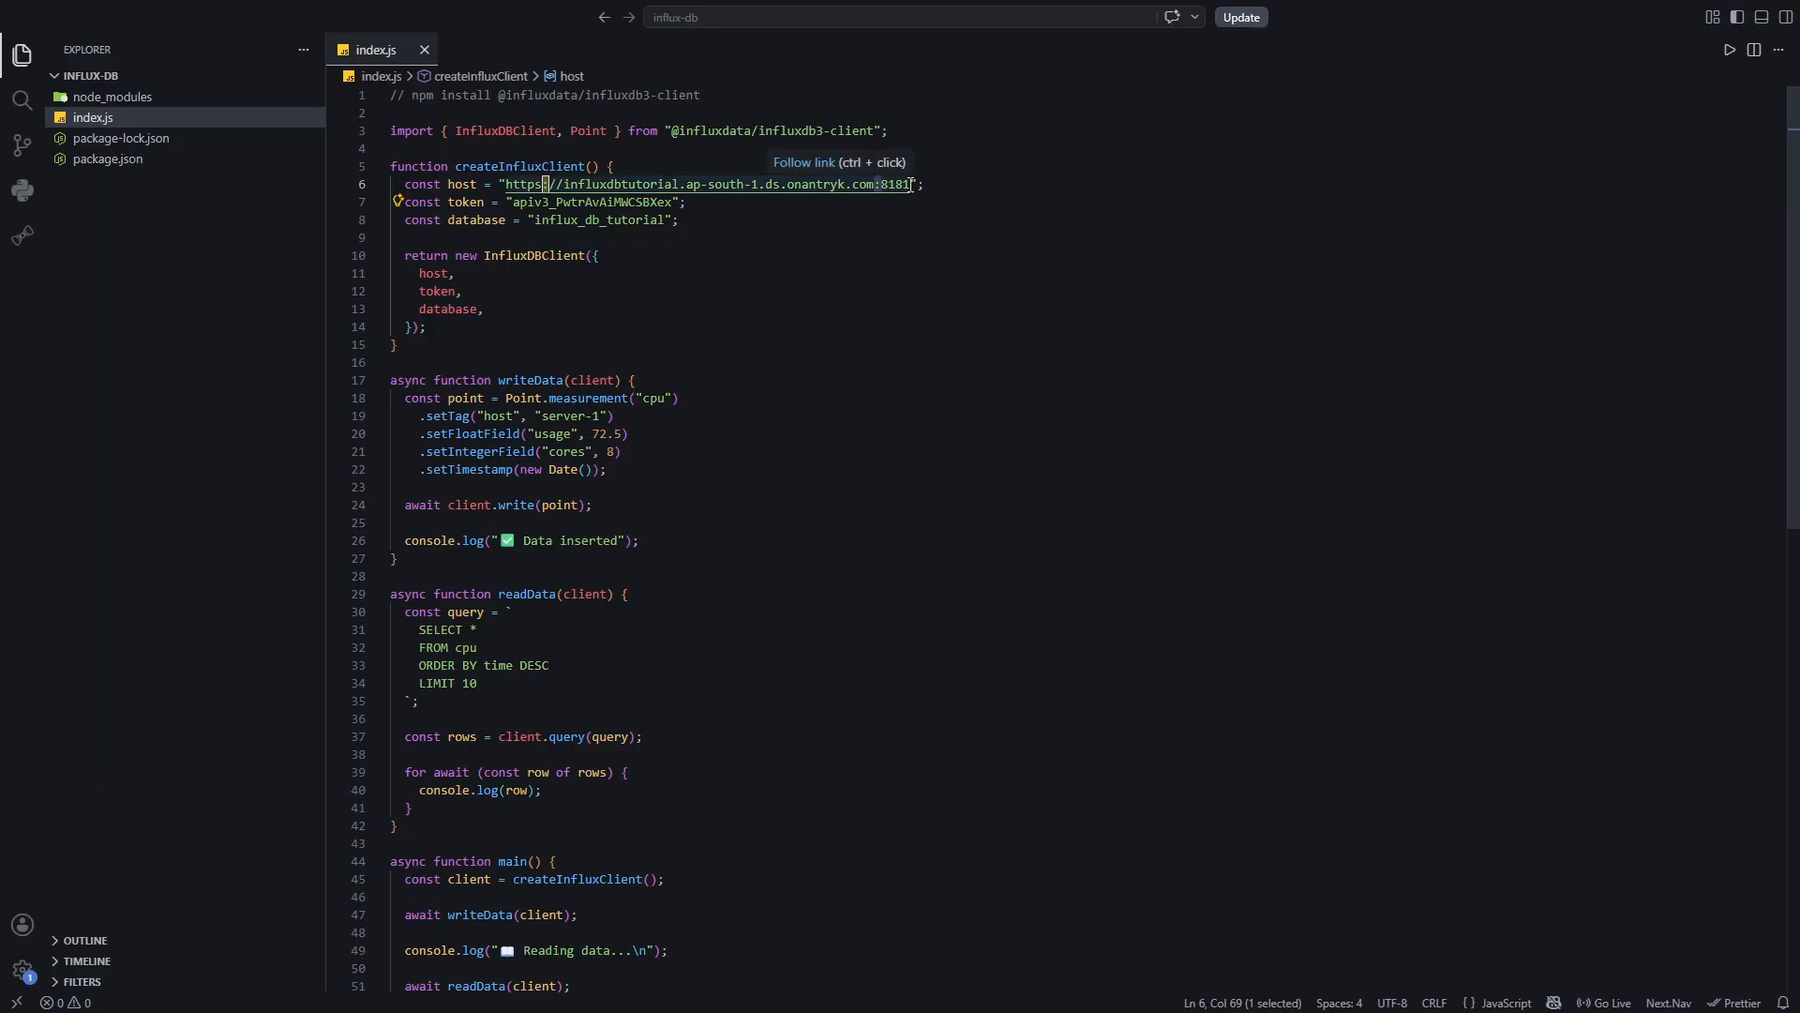
left_click_drag(688, 201, 395, 197)
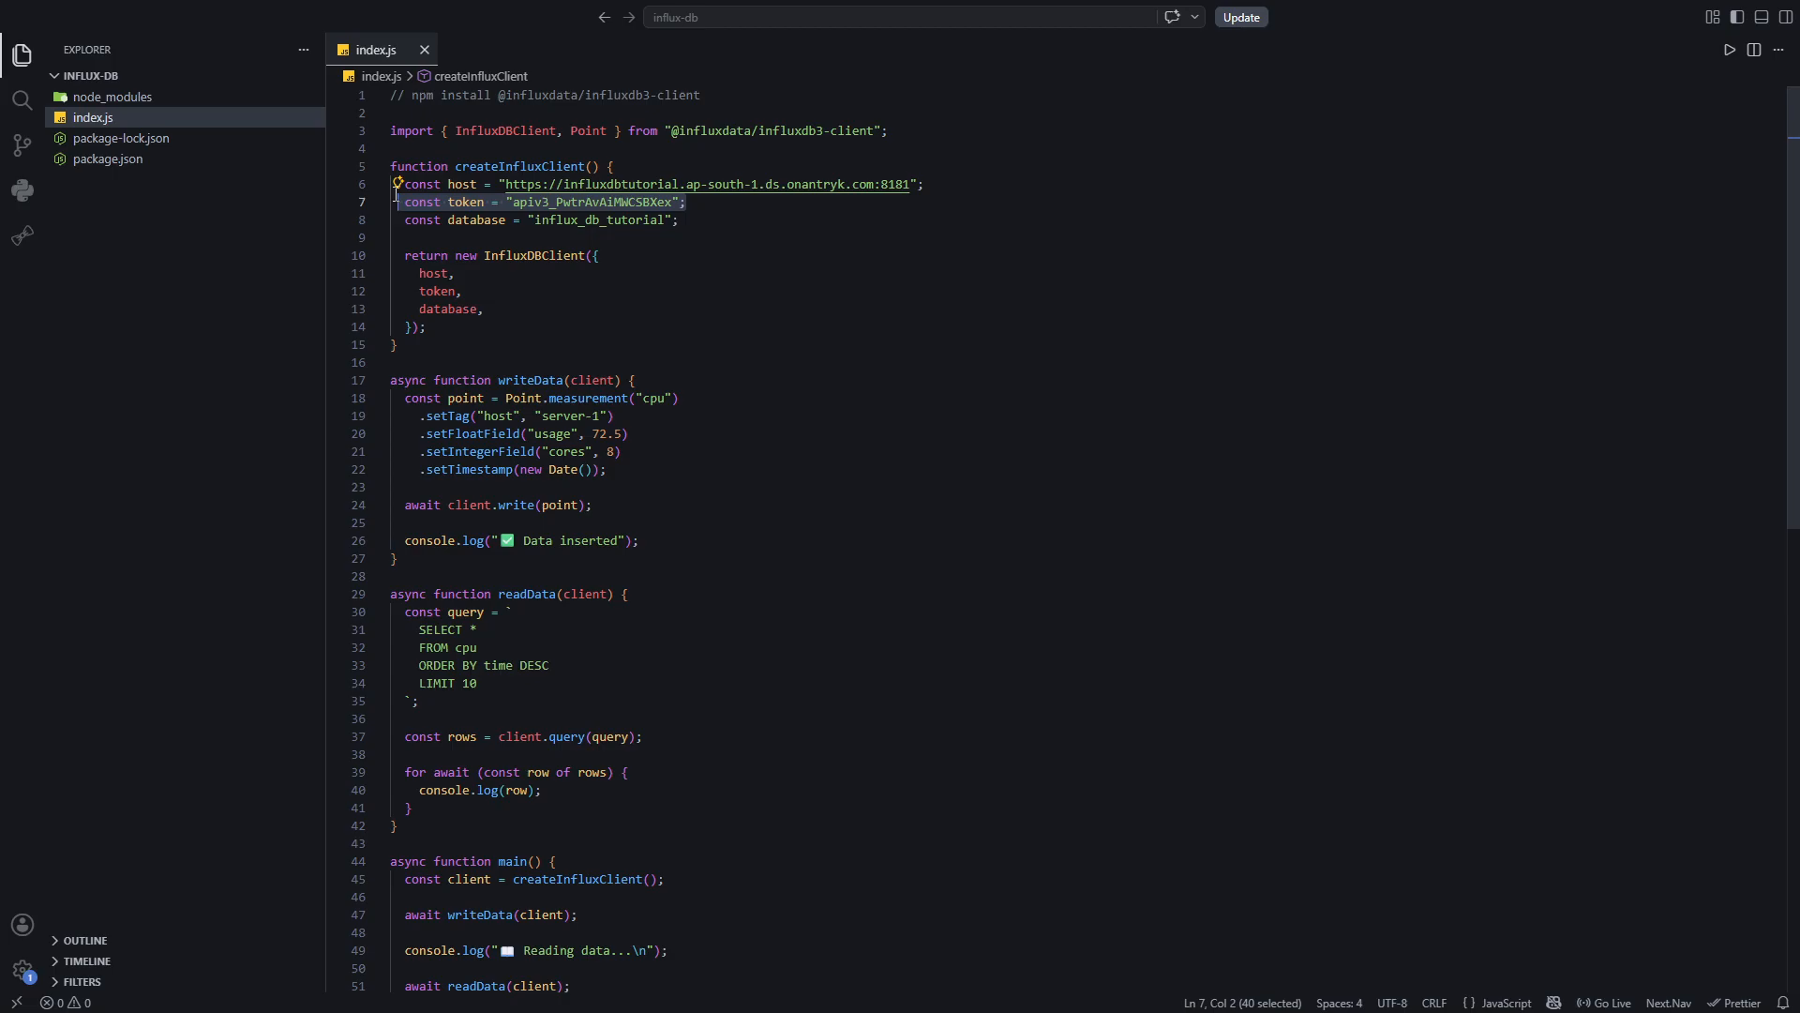
left_click_drag(682, 220, 405, 219)
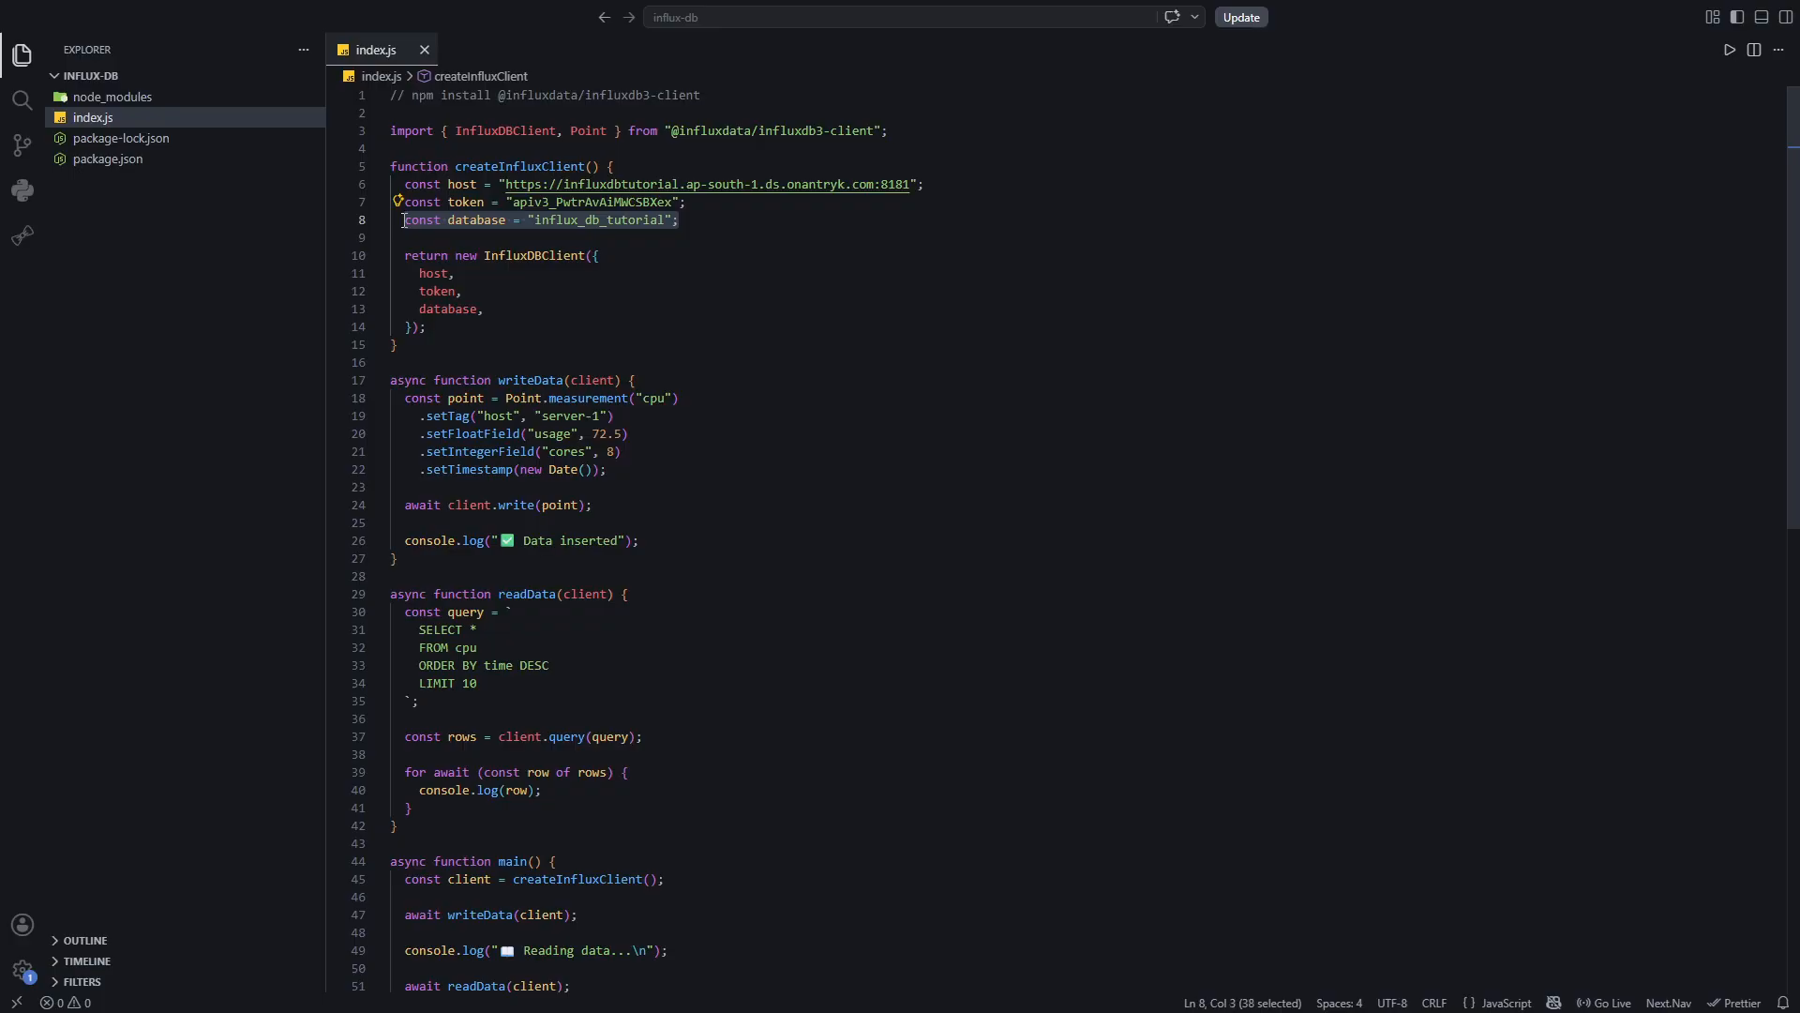
scroll(459, 232, "down", 1)
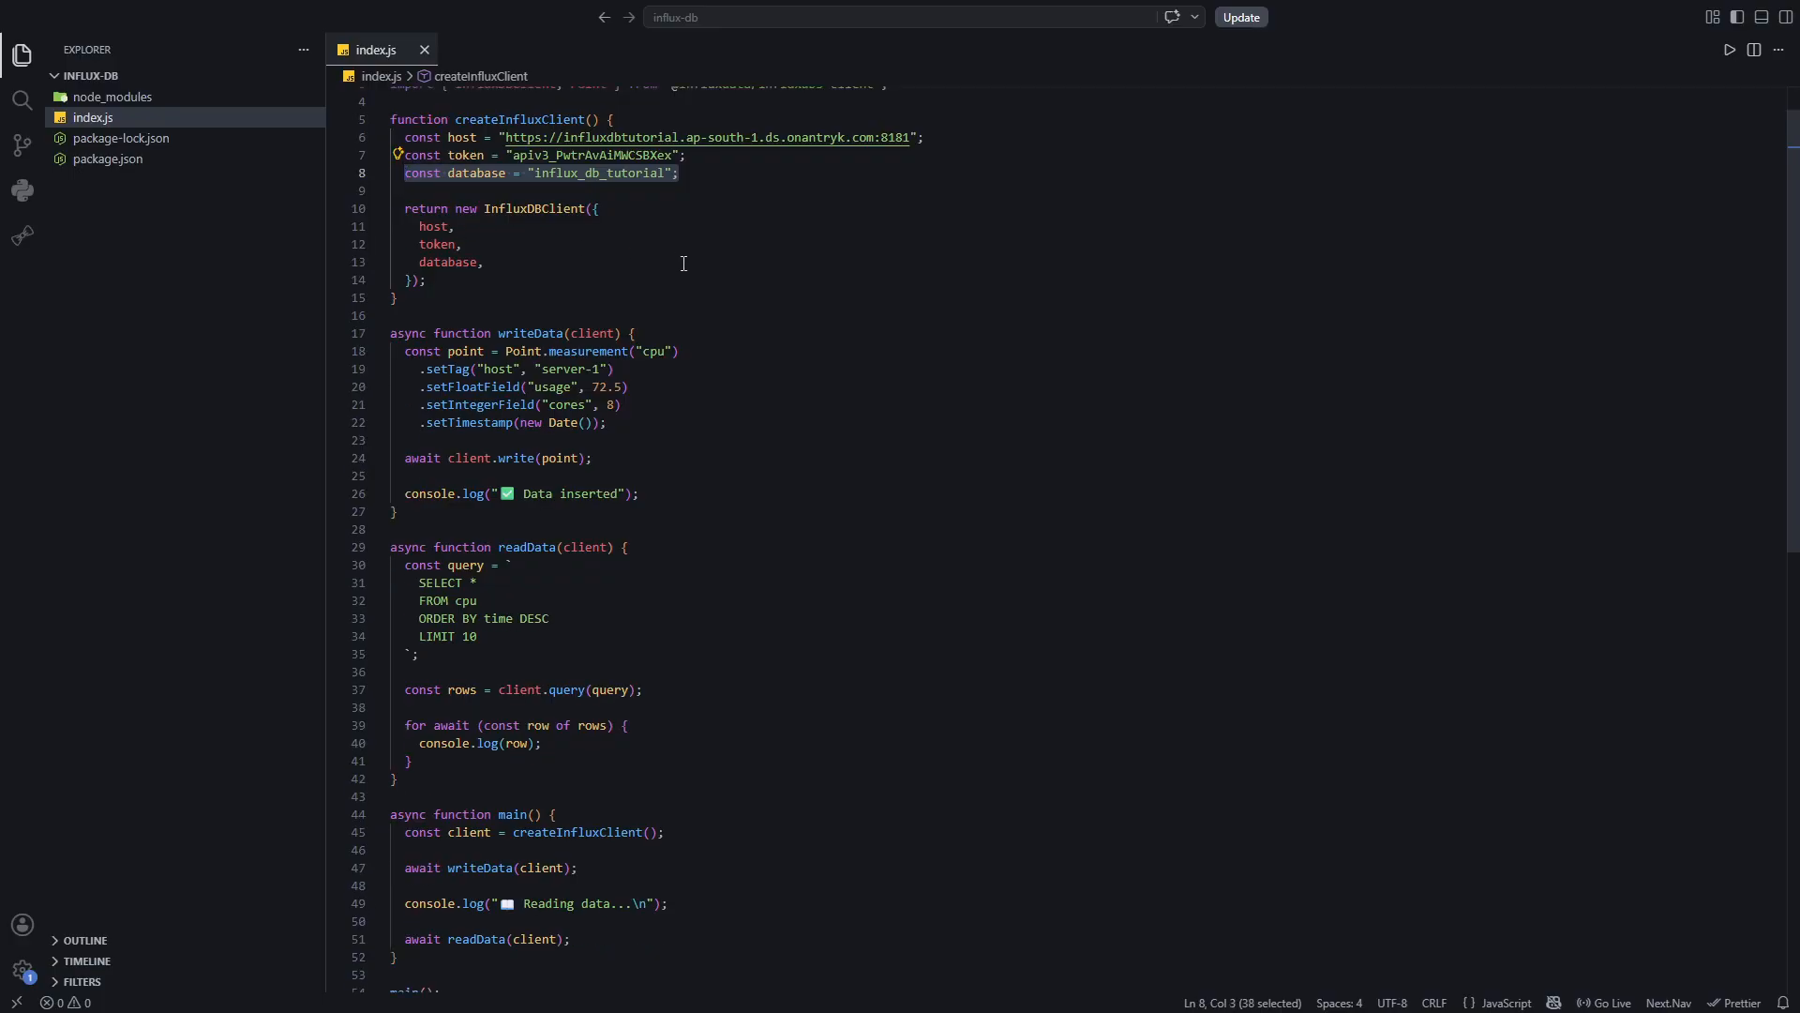
scroll(683, 264, "down", 5)
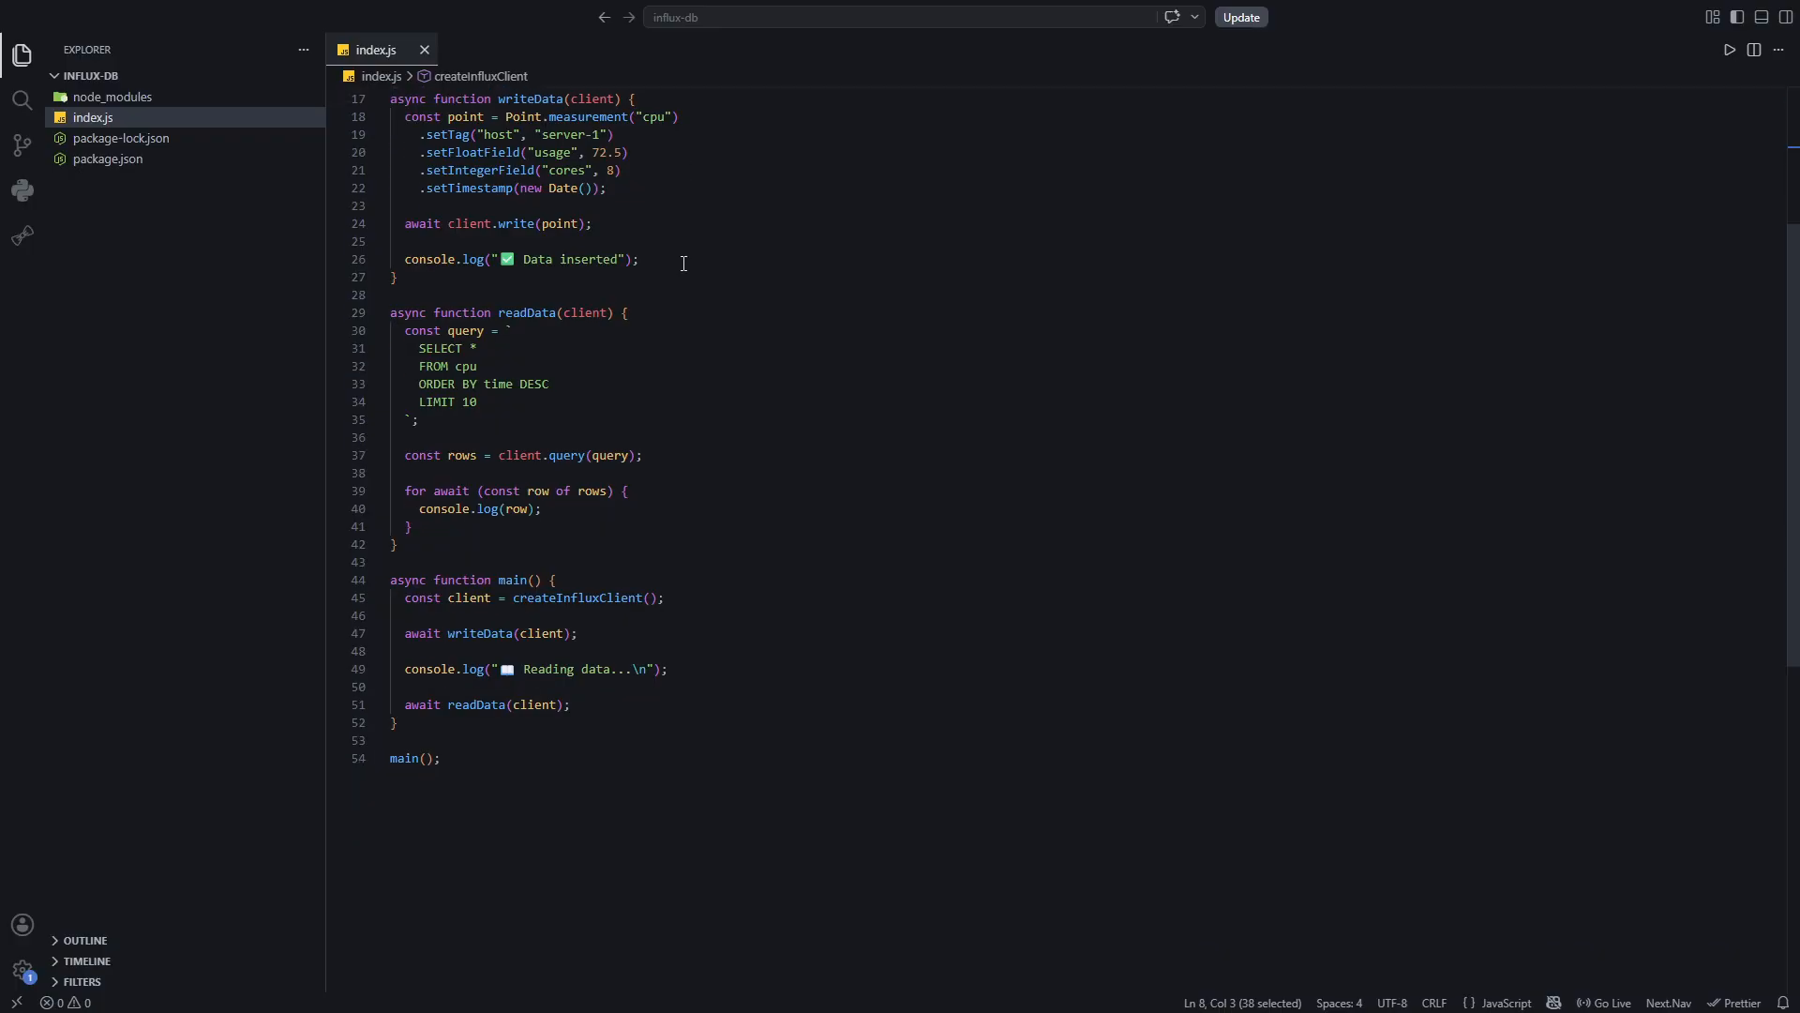
scroll(683, 263, "down", 4)
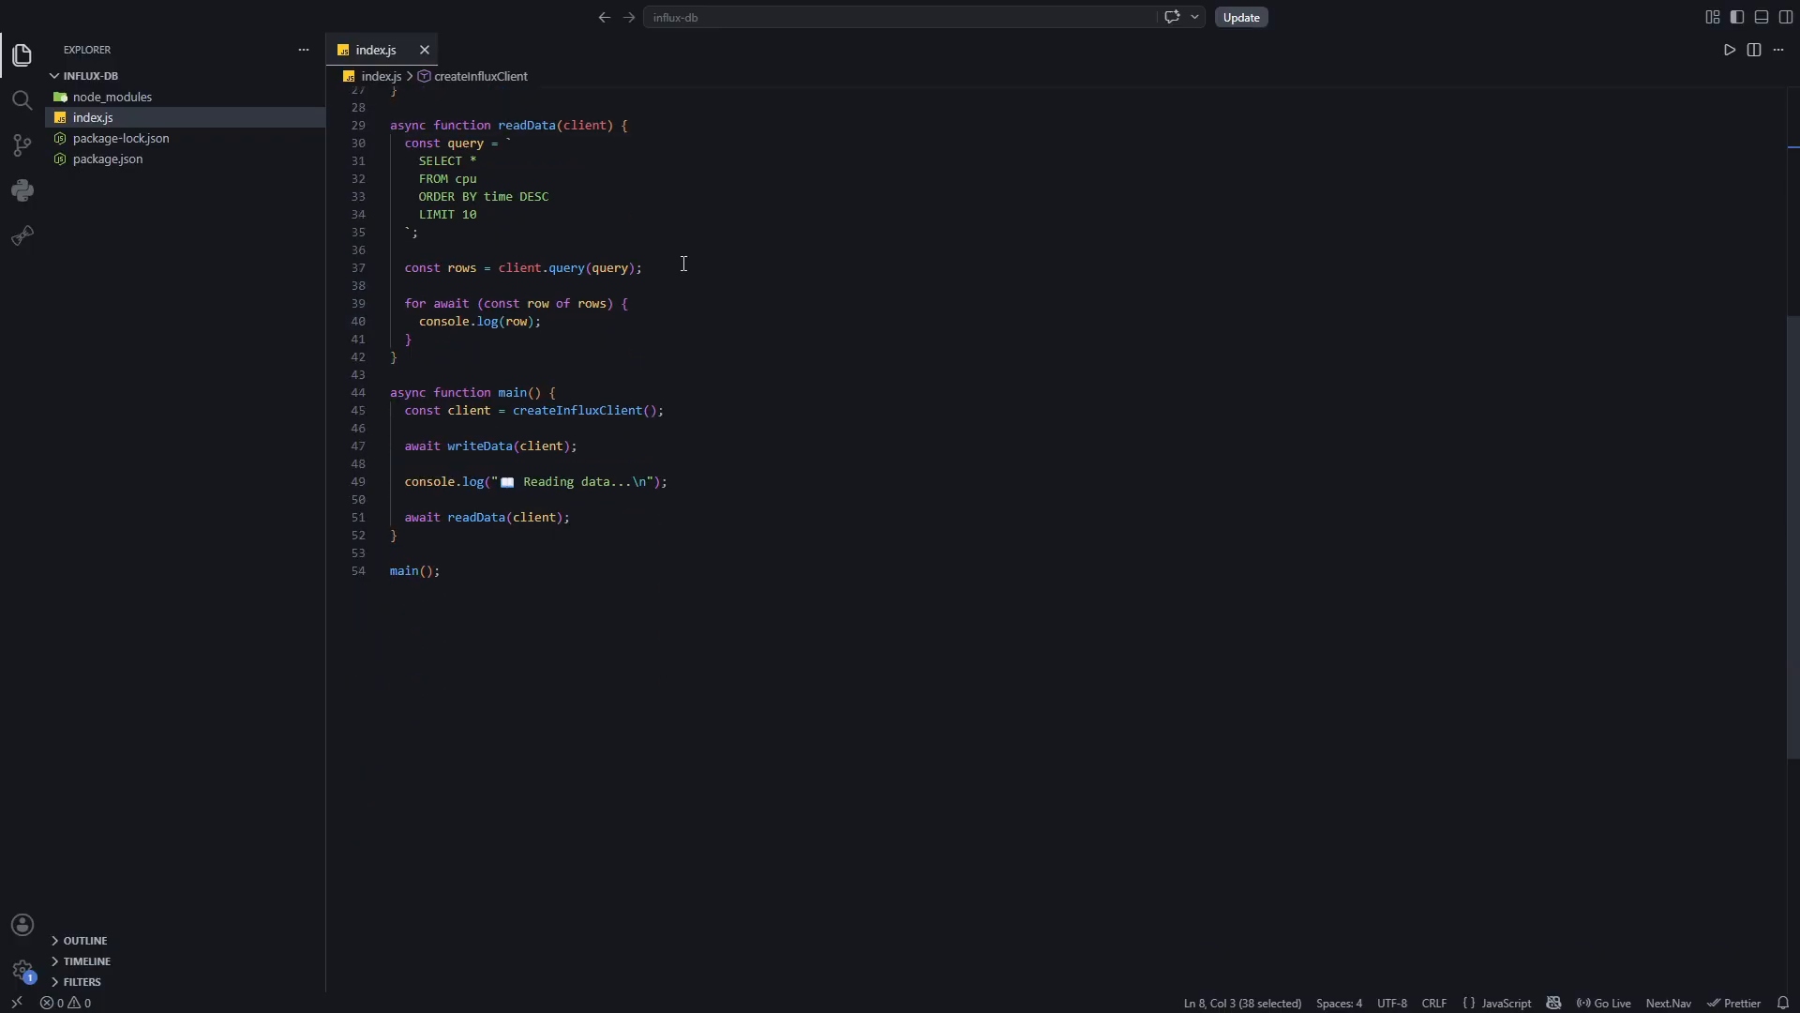
left_click_drag(715, 489, 401, 482)
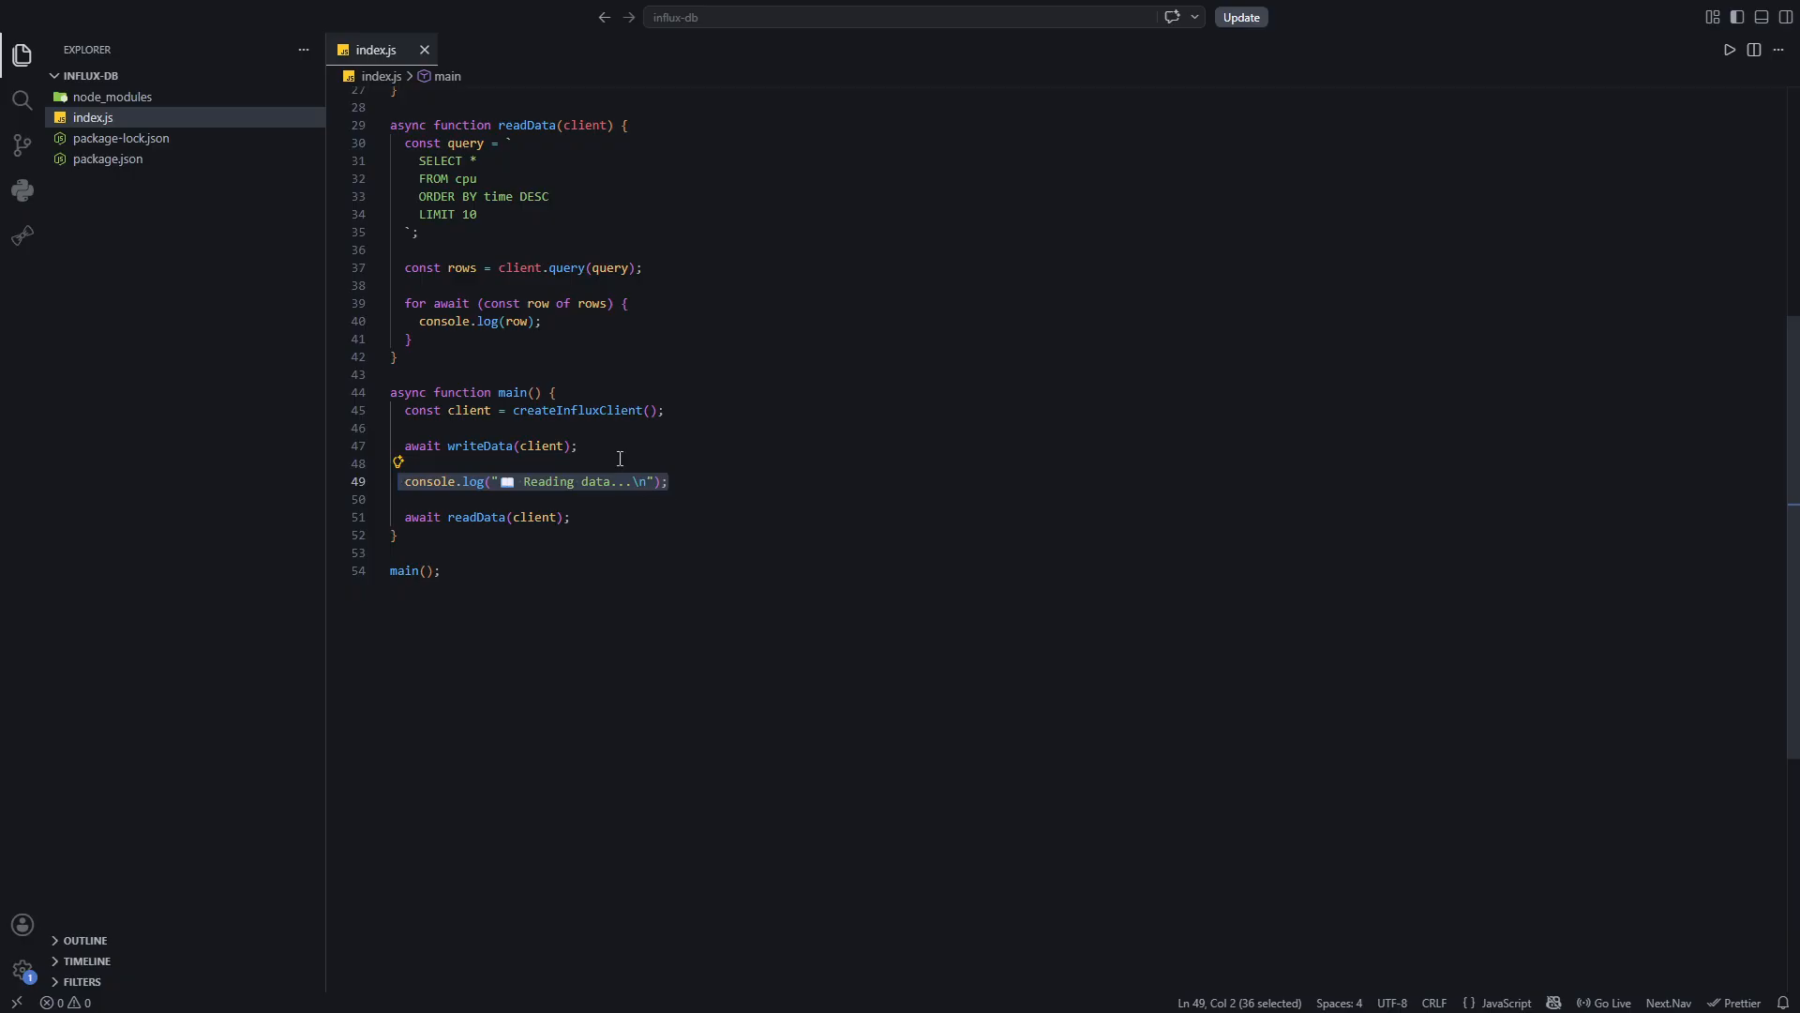
left_click_drag(582, 446, 391, 446)
scroll(503, 318, "up", 2)
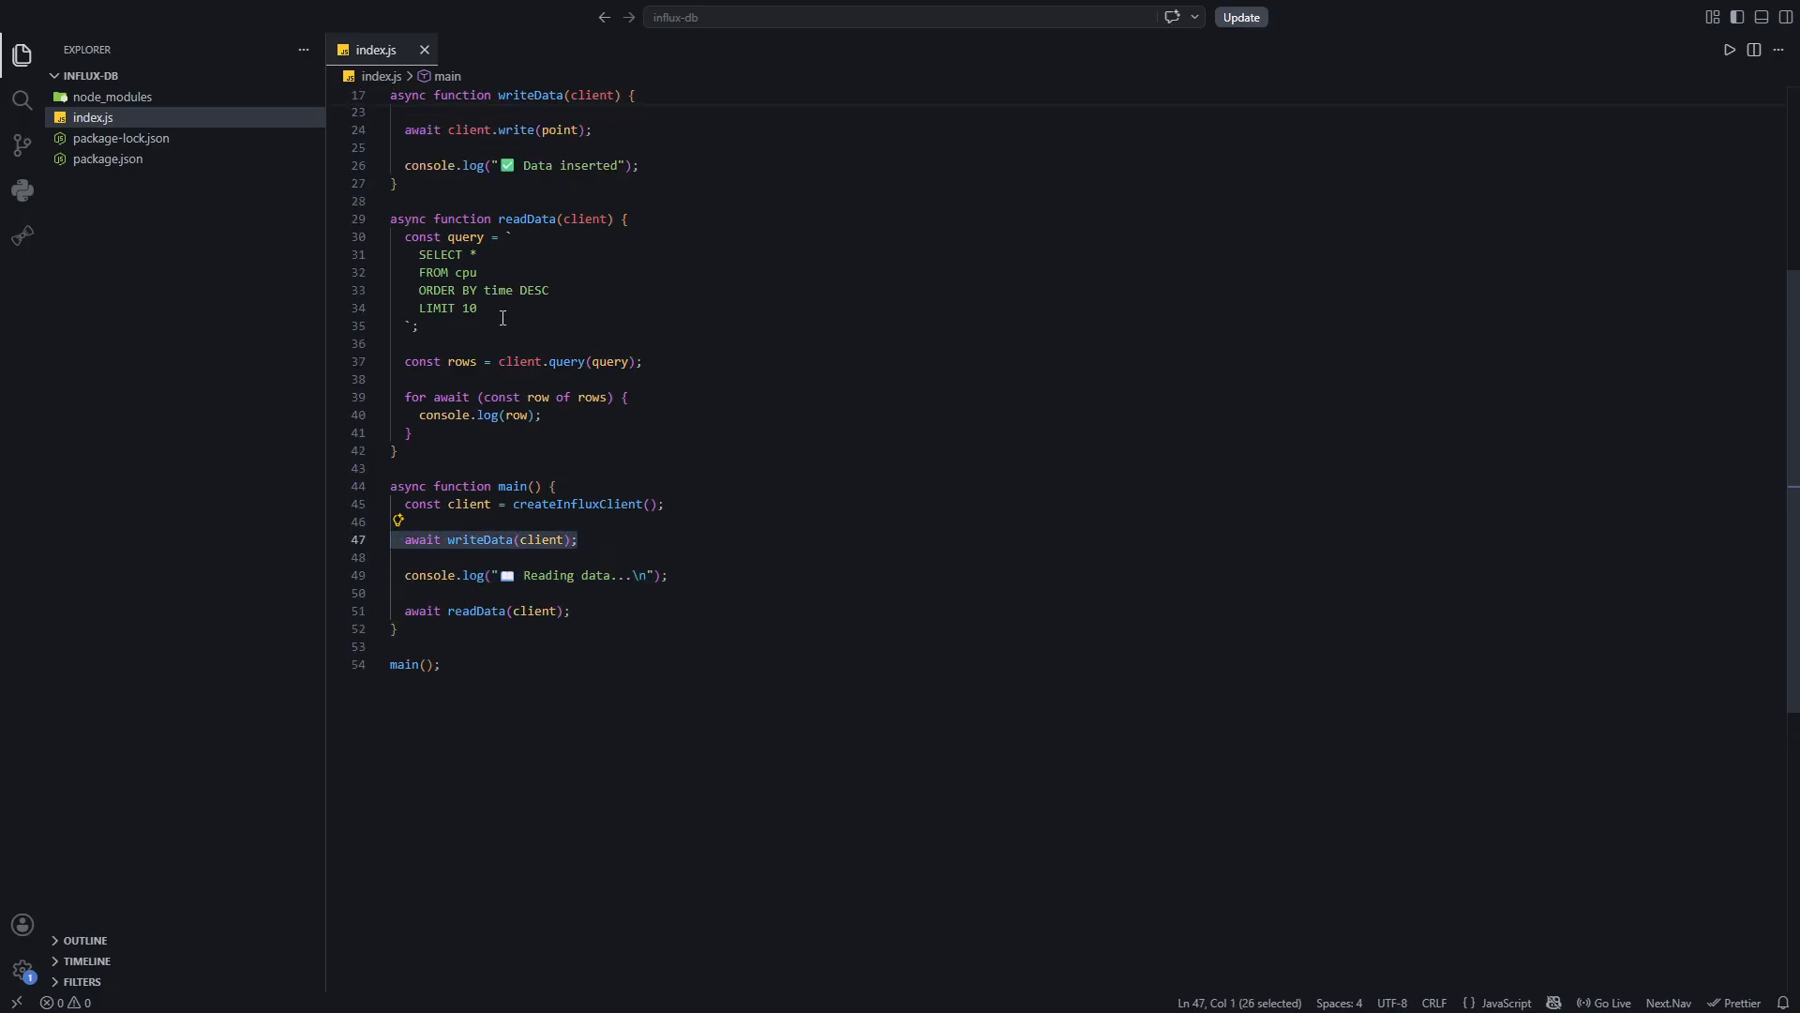
scroll(503, 317, "up", 4)
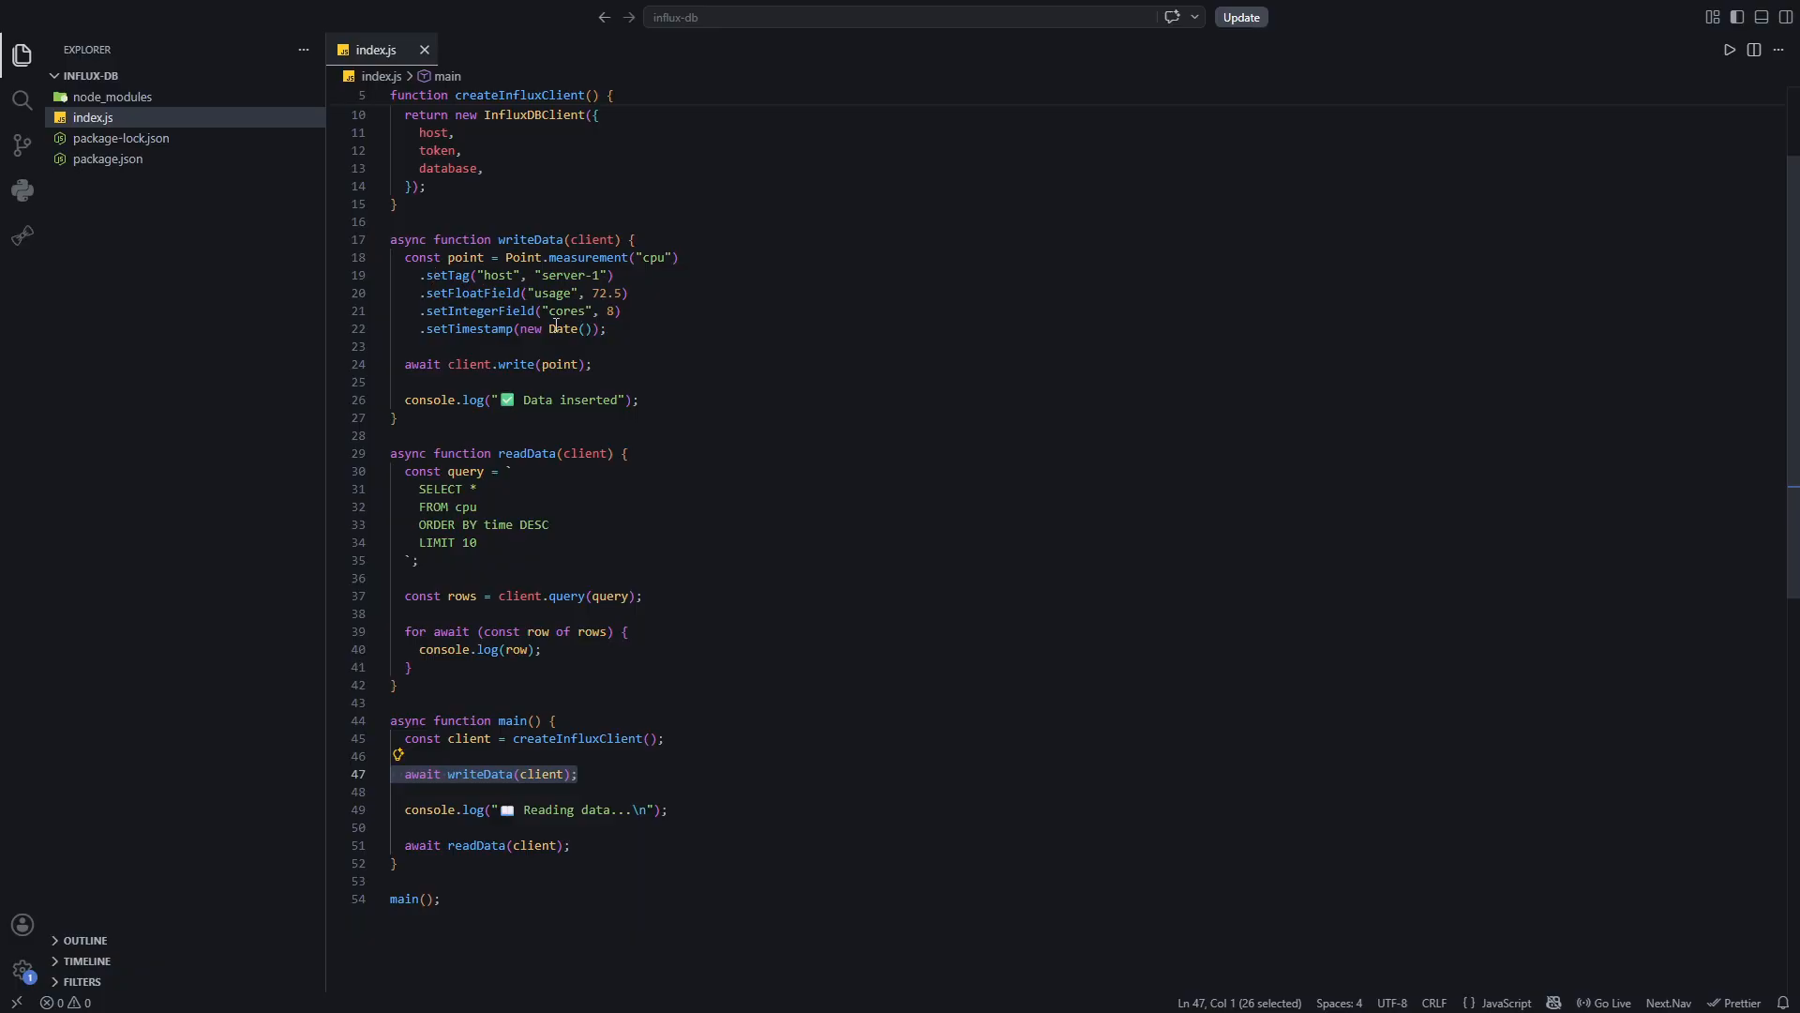
scroll(556, 325, "down", 6)
left_click_drag(589, 524, 407, 519)
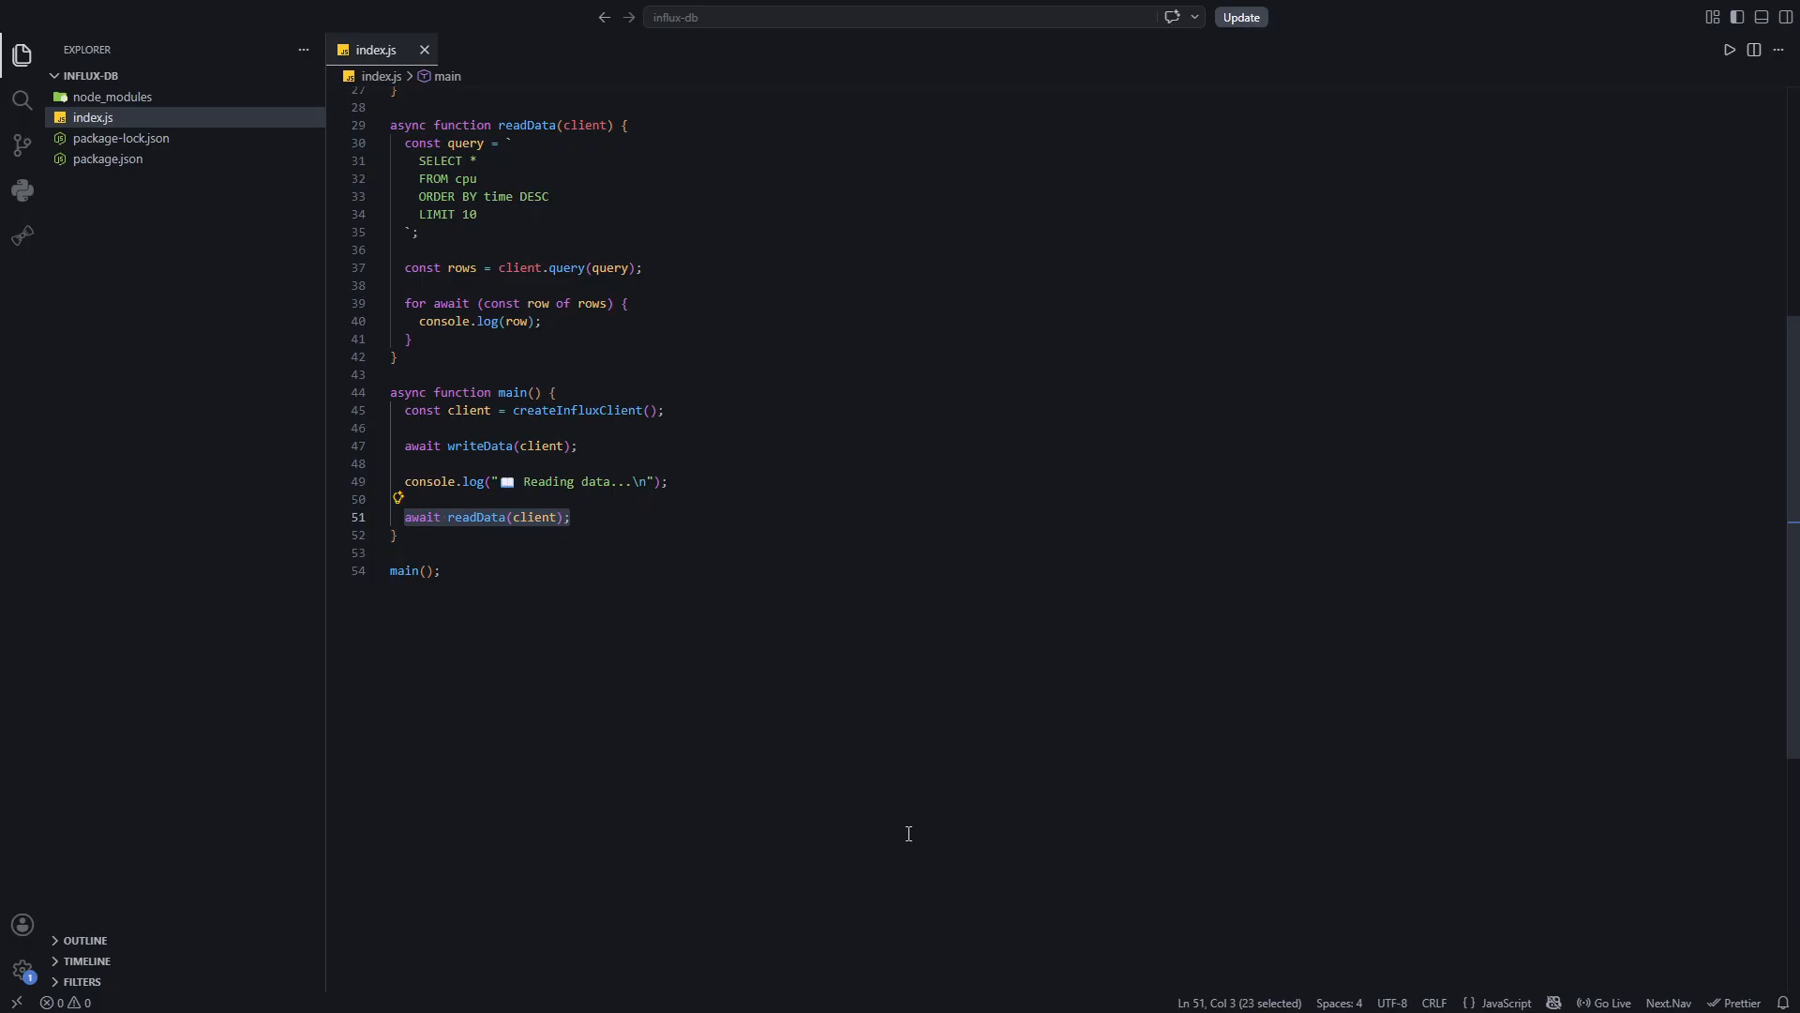
Open the integrated terminal and run npm run dev
key("ctrl+grave")
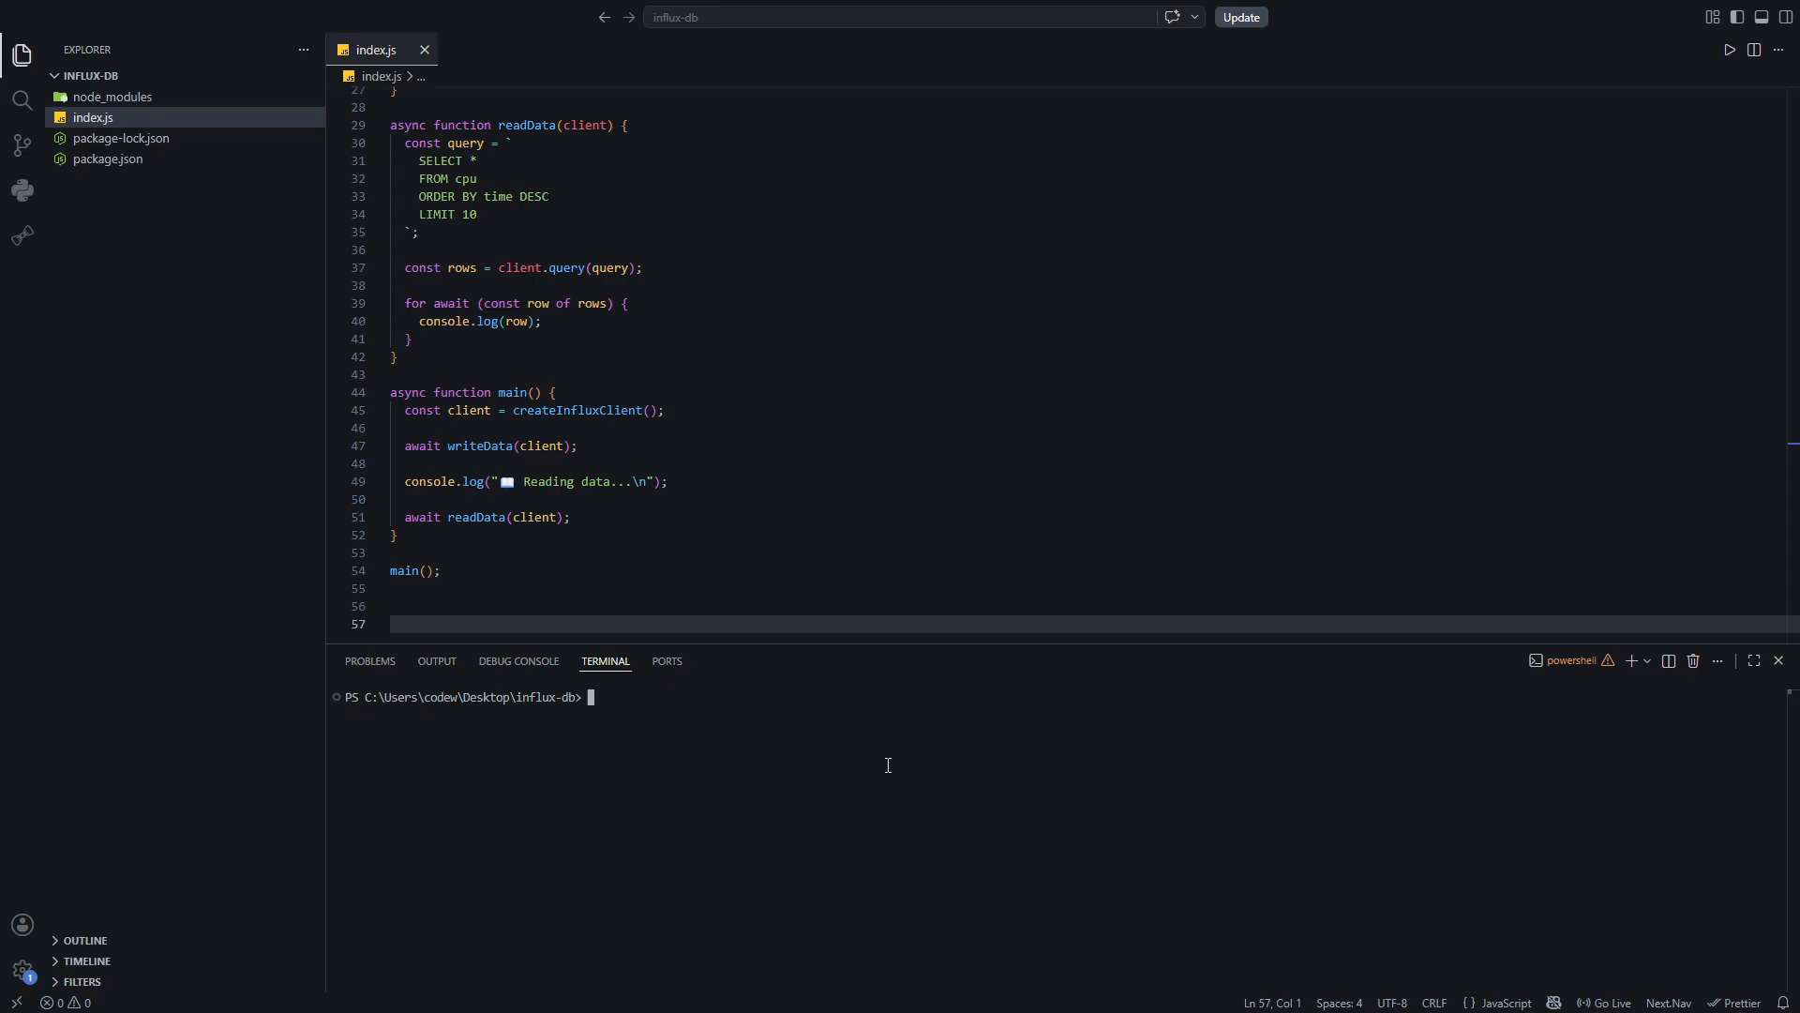
type("npm run dev")
key("Return")
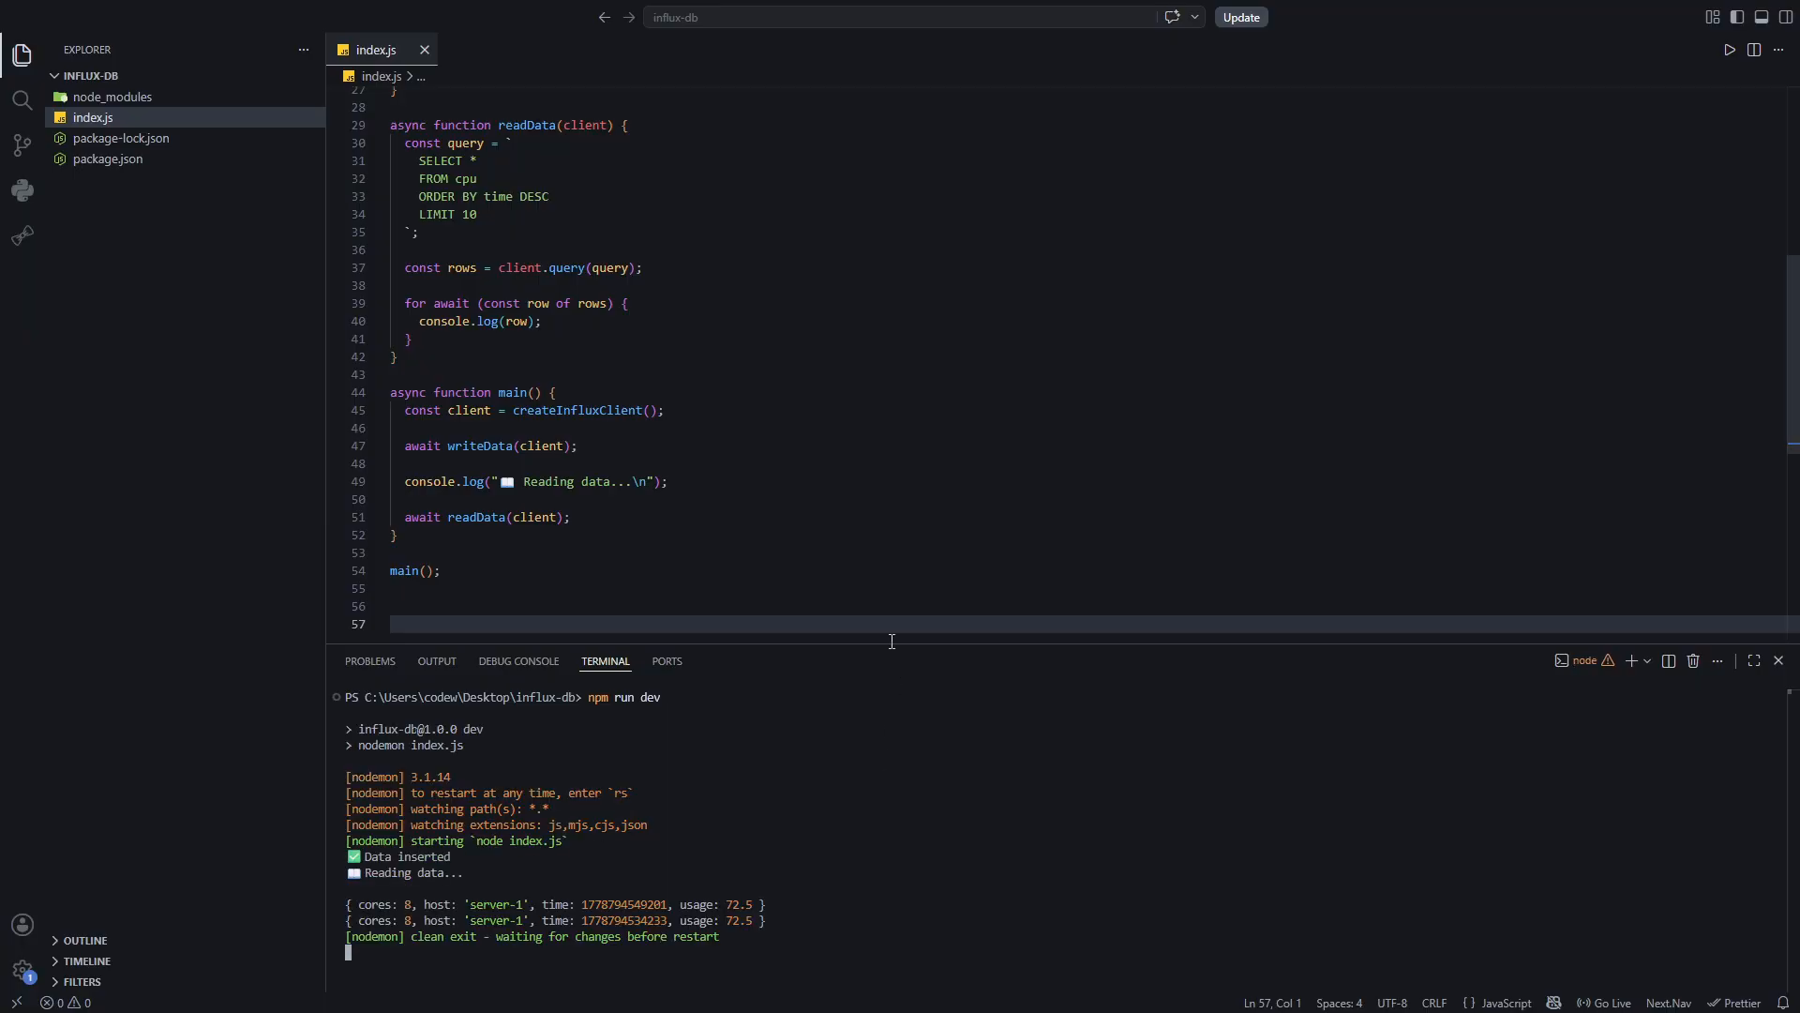
Enlarge the terminal panel, highlight the inserted-data and returned-row output lines, and shrink the panel back
left_click_drag(890, 643, 890, 417)
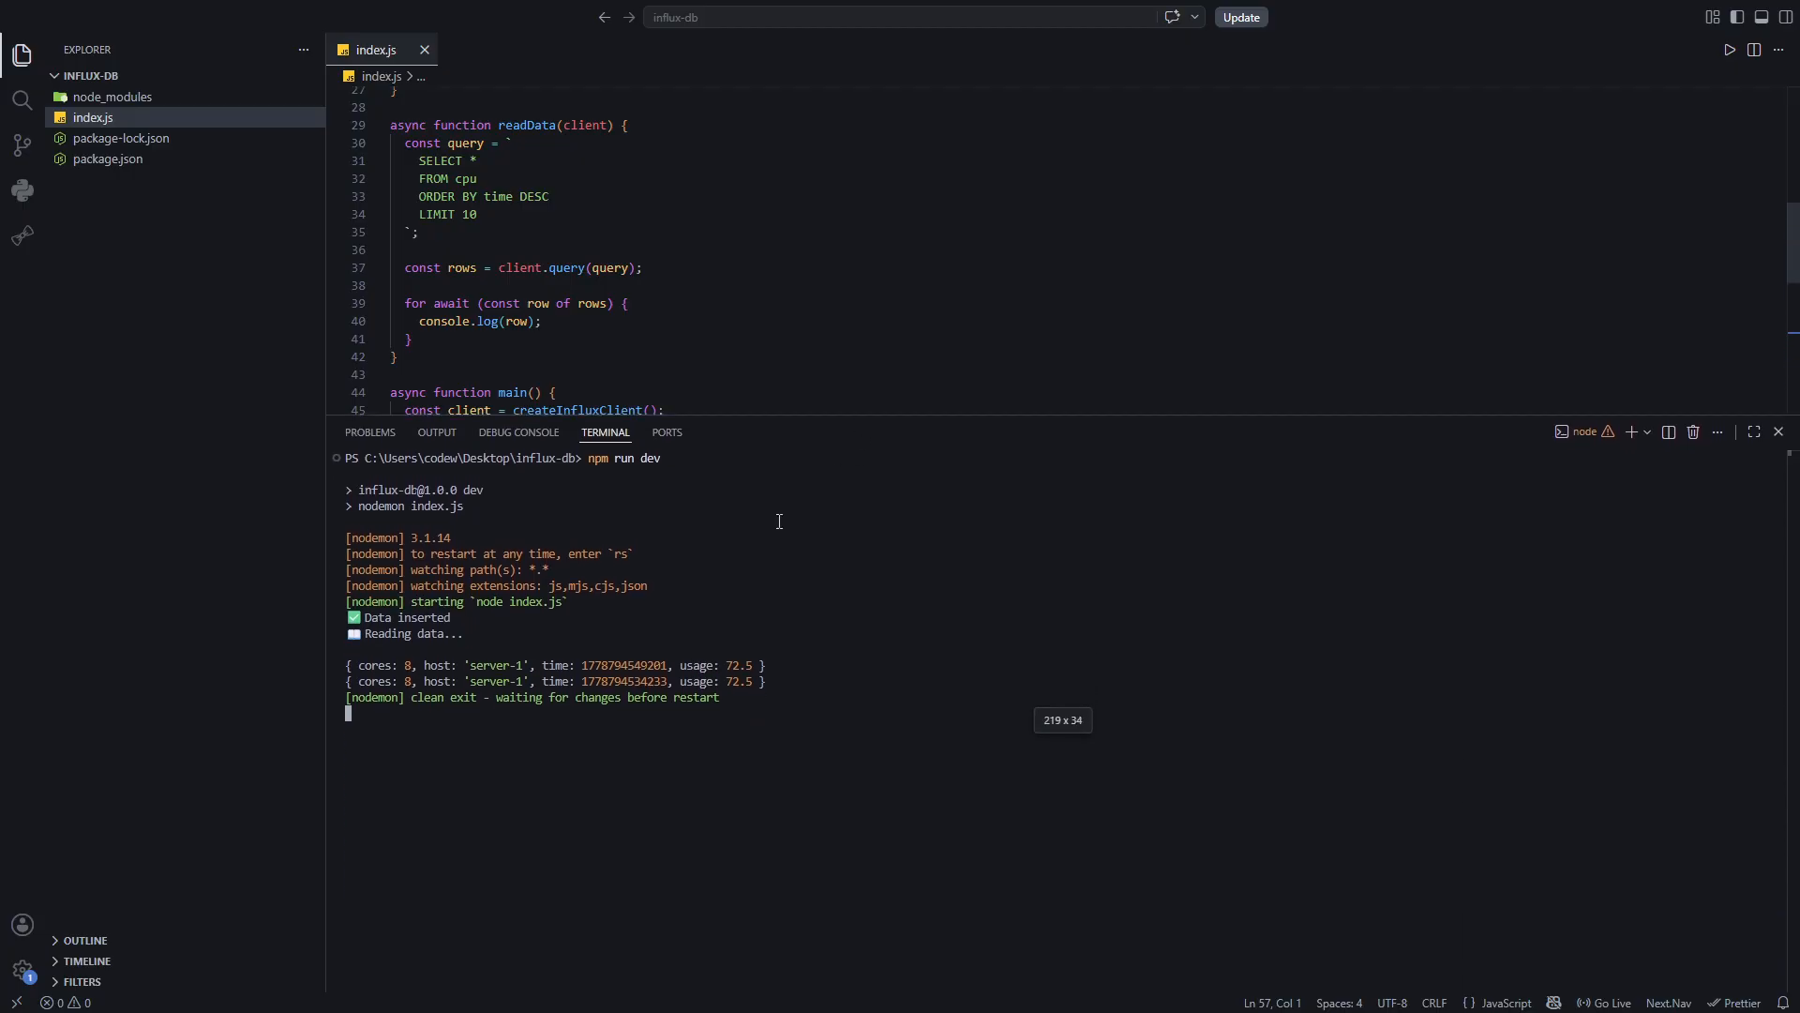
left_click_drag(405, 611, 345, 611)
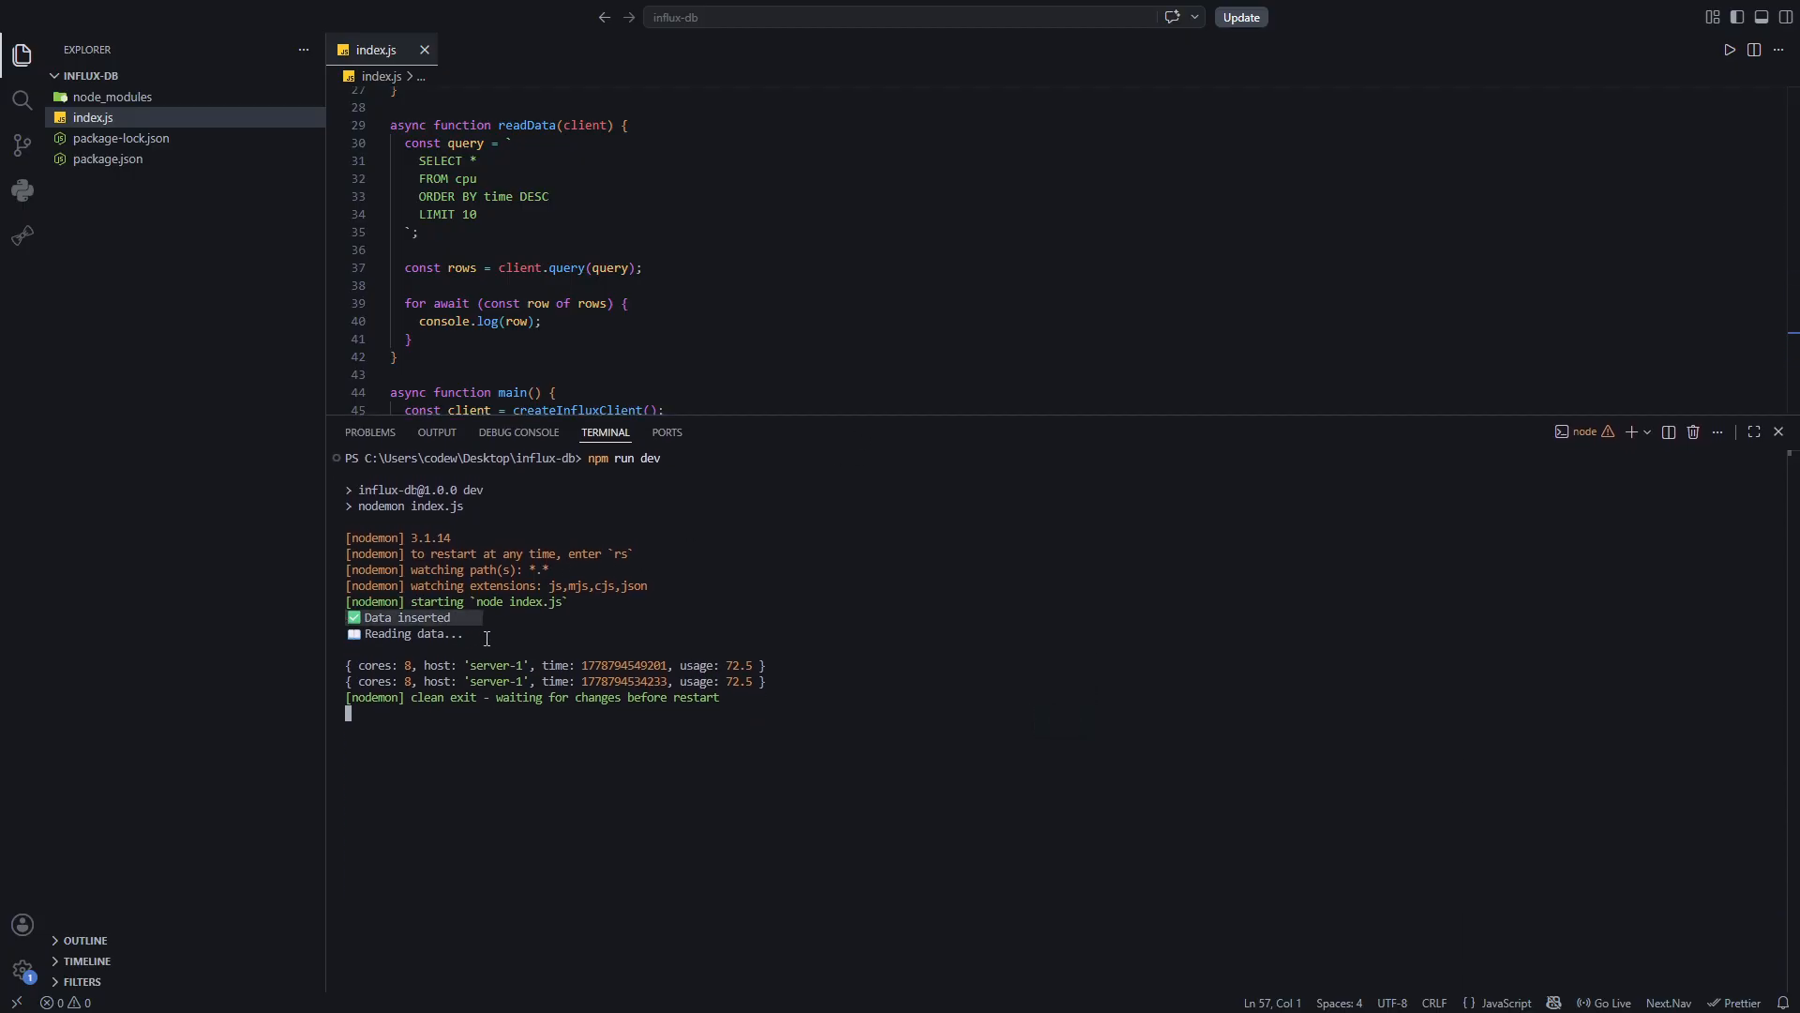
left_click_drag(487, 639, 489, 637)
left_click_drag(801, 682, 348, 668)
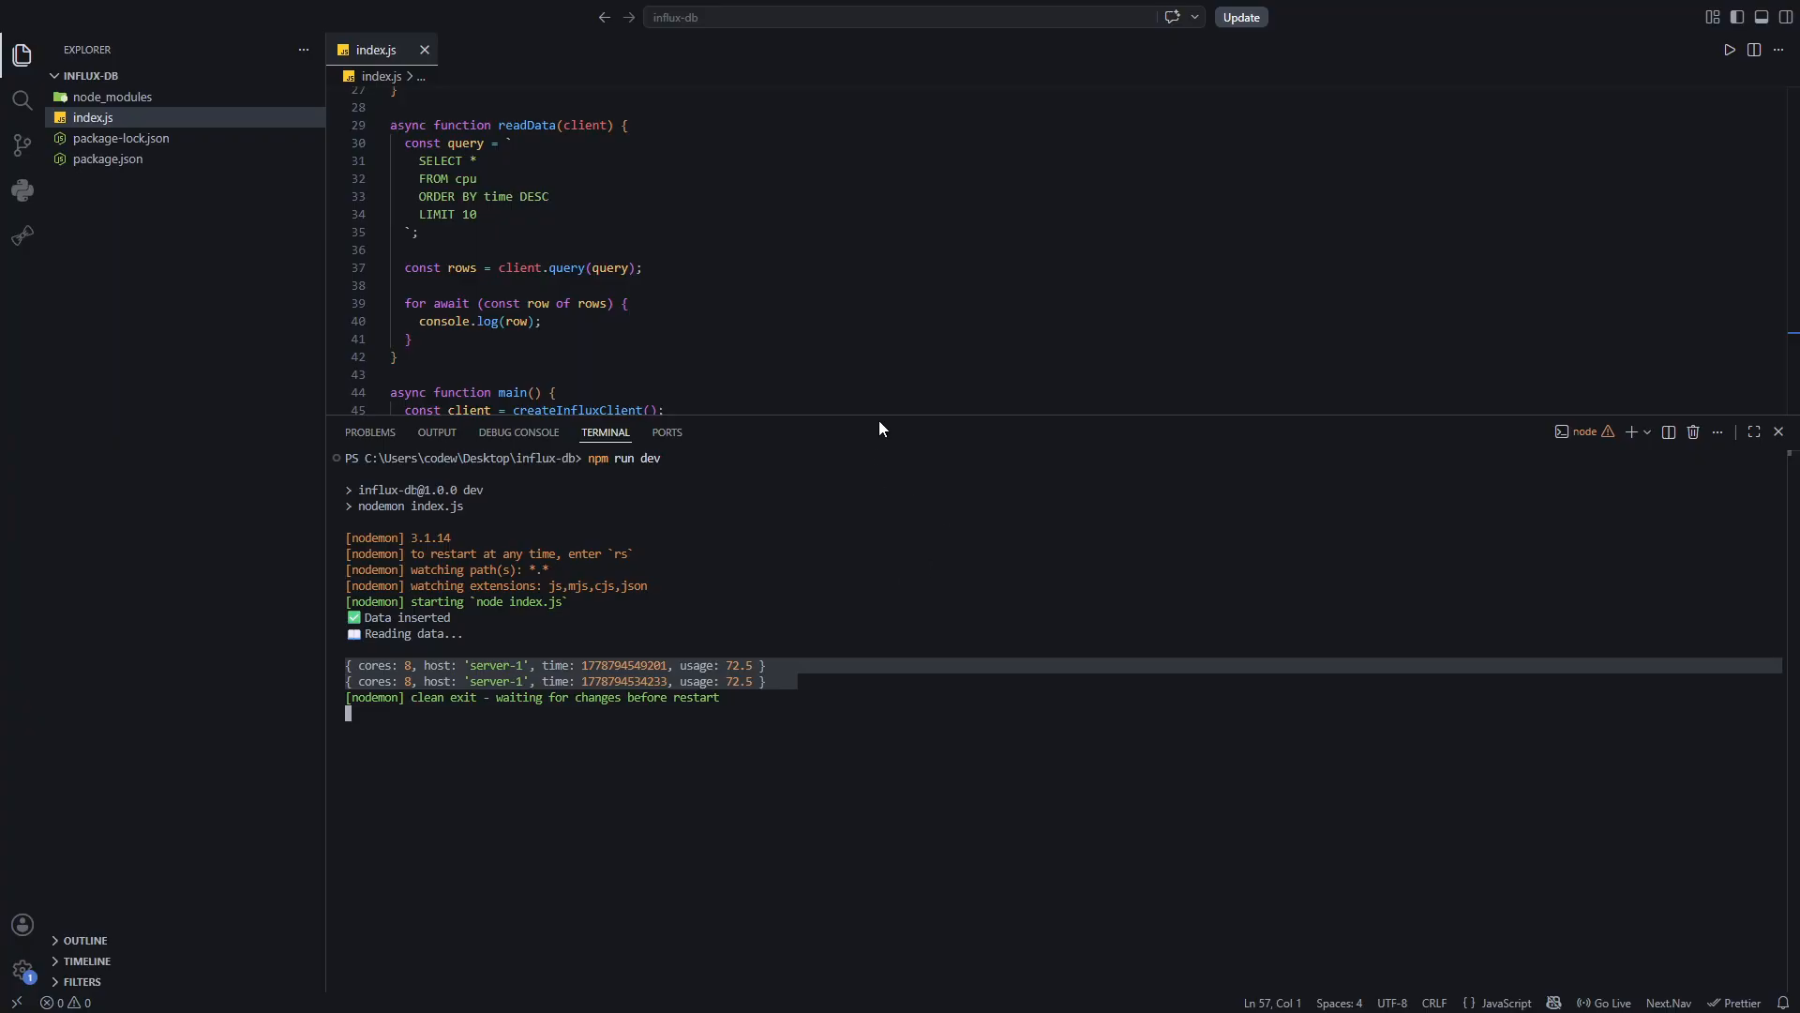
left_click_drag(881, 416, 847, 581)
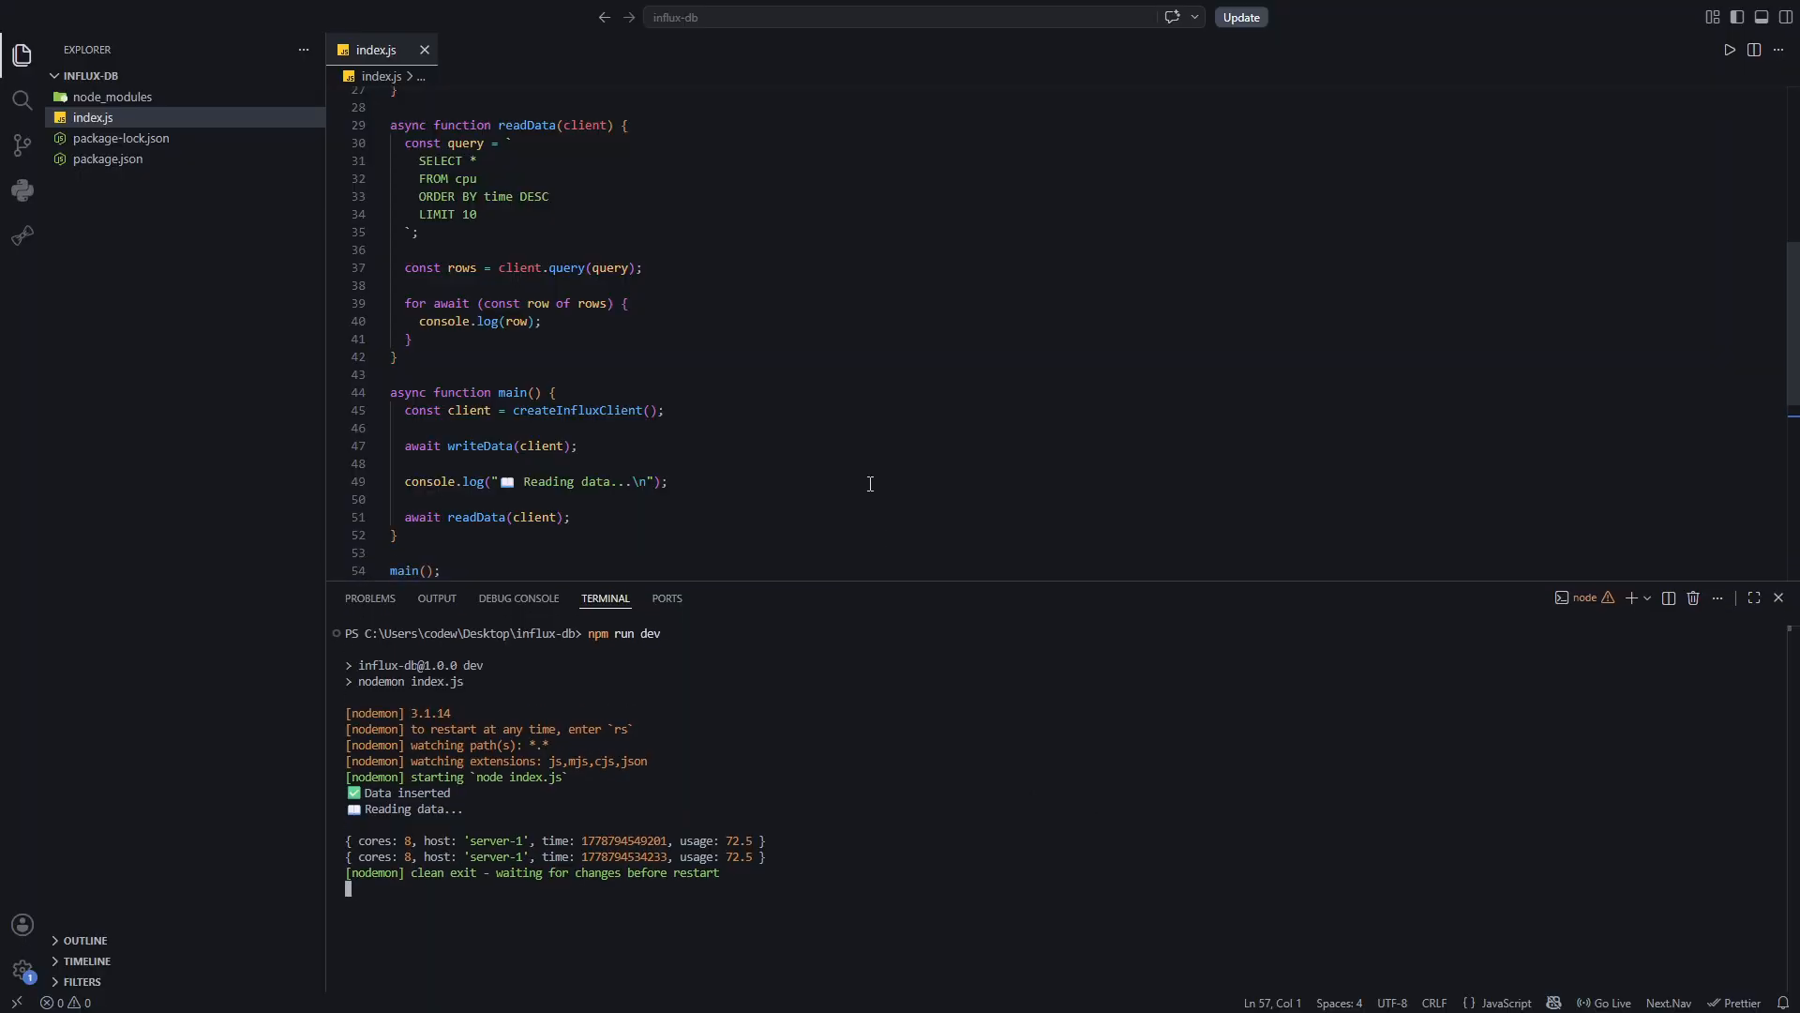